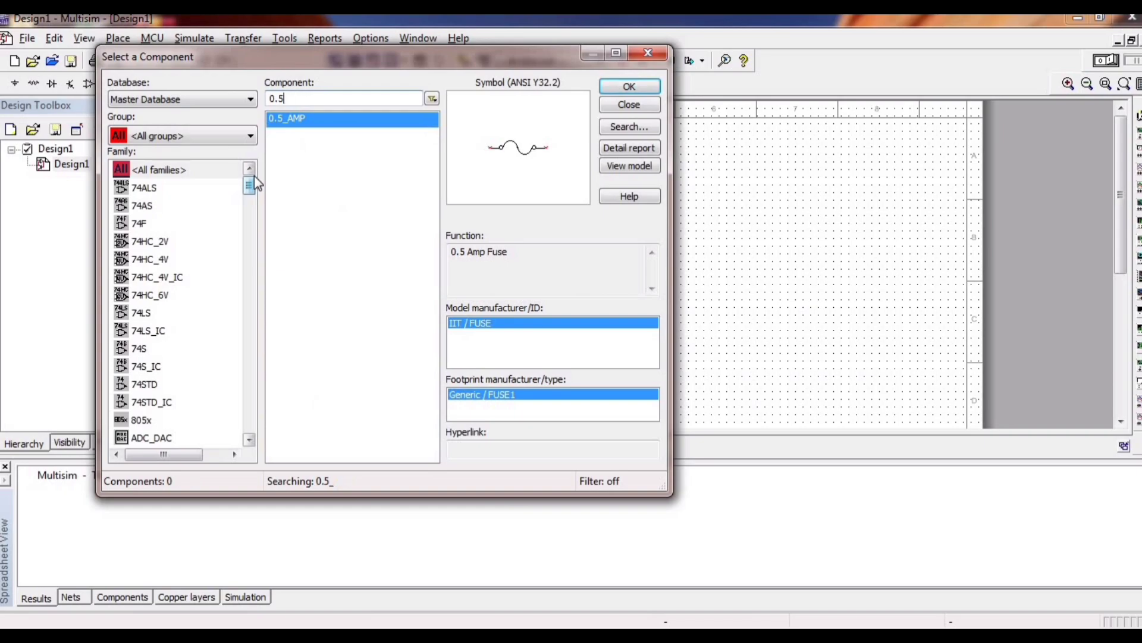
Place two 1 kΩ resistors from the Basic group's RESISTOR family, one below the other on the sheet.
{"action": "type", "text": "ic555"}
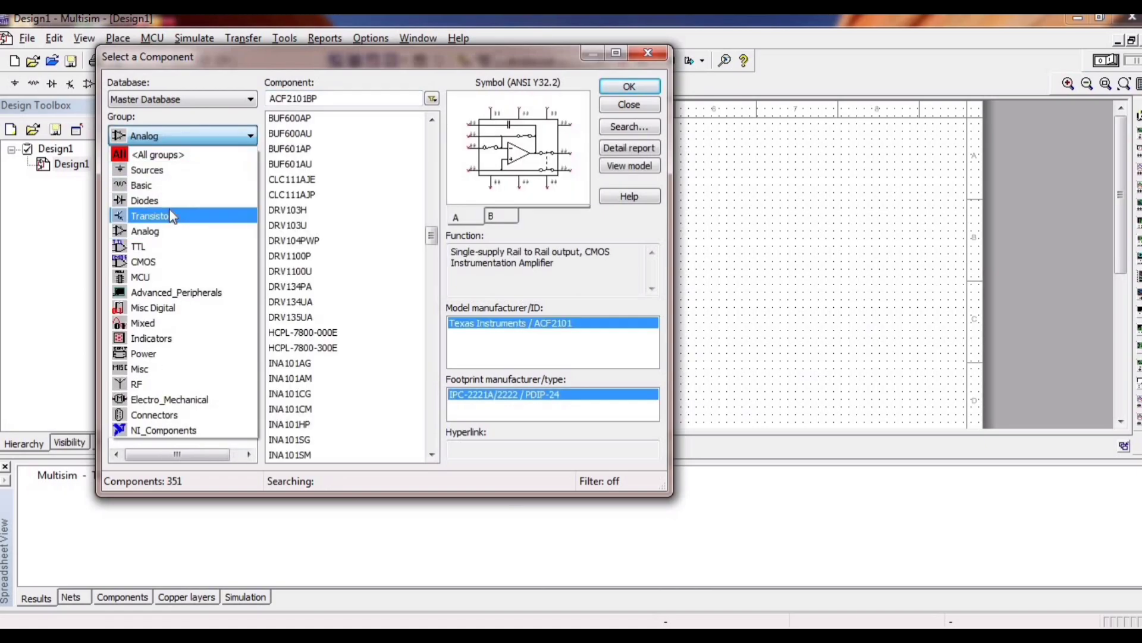
{"action": "left_click", "coordinate": [169, 186]}
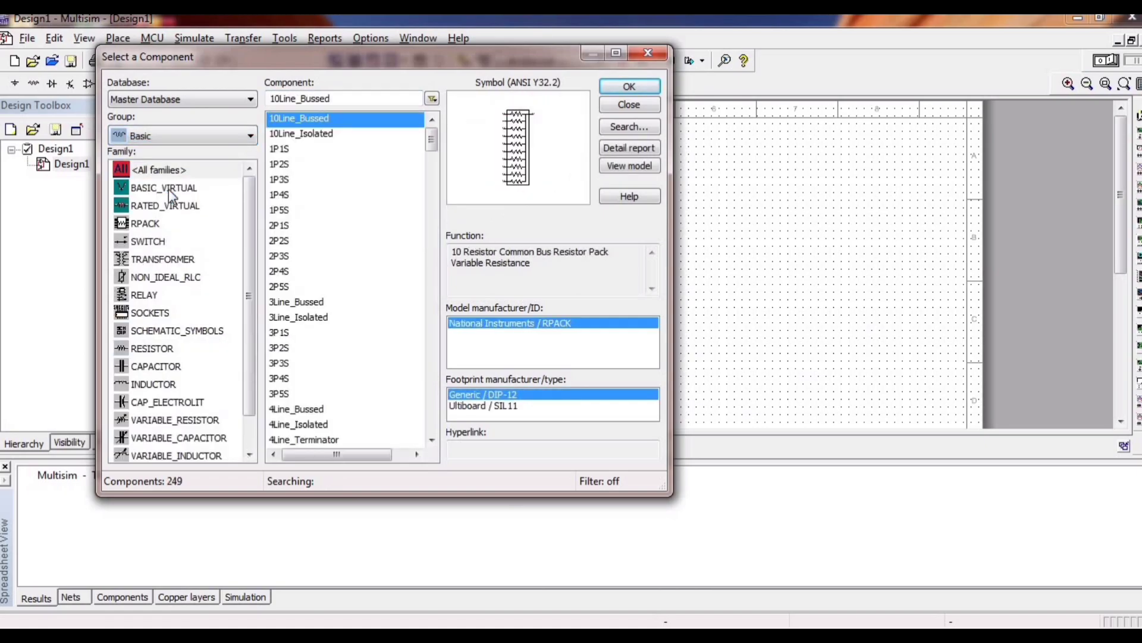
{"action": "left_click", "coordinate": [156, 351]}
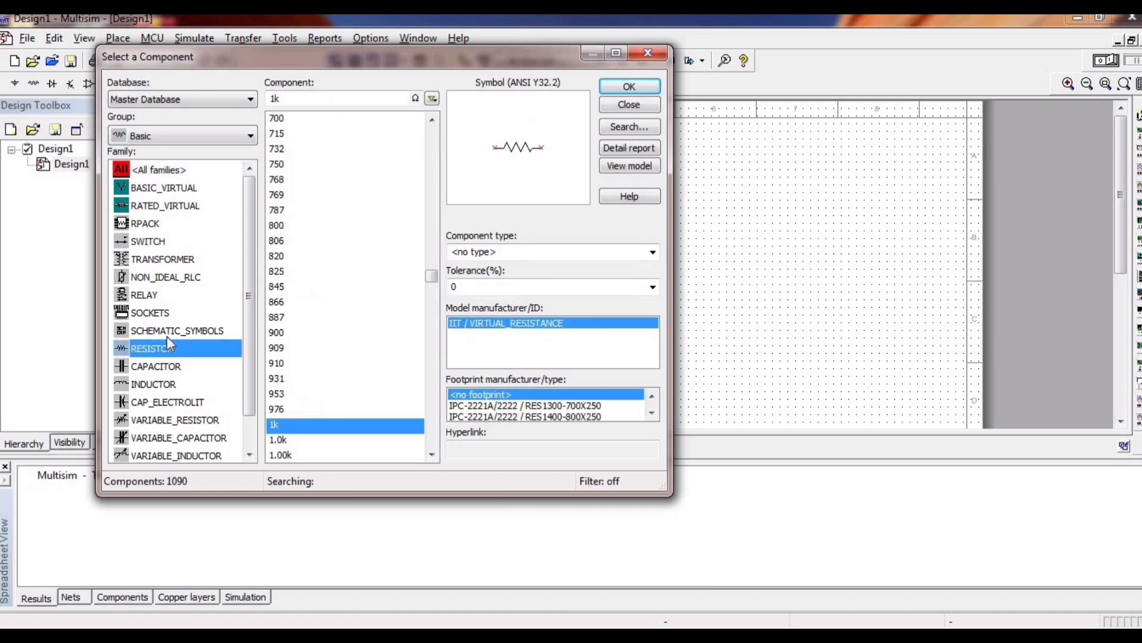
{"action": "key", "text": "Return"}
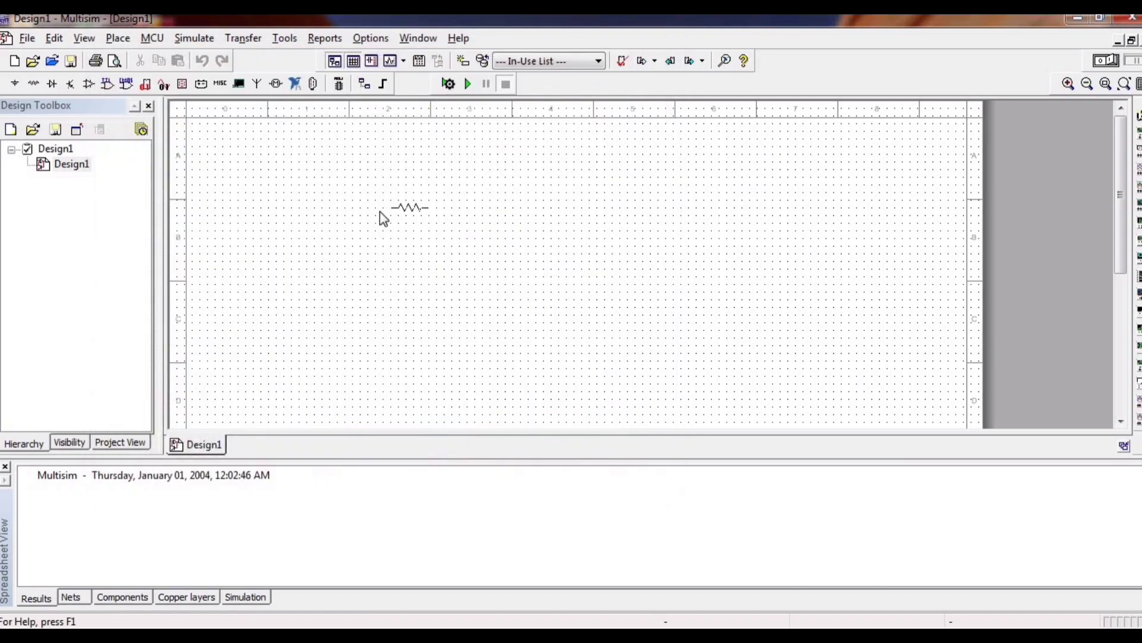
{"action": "left_click", "coordinate": [380, 213]}
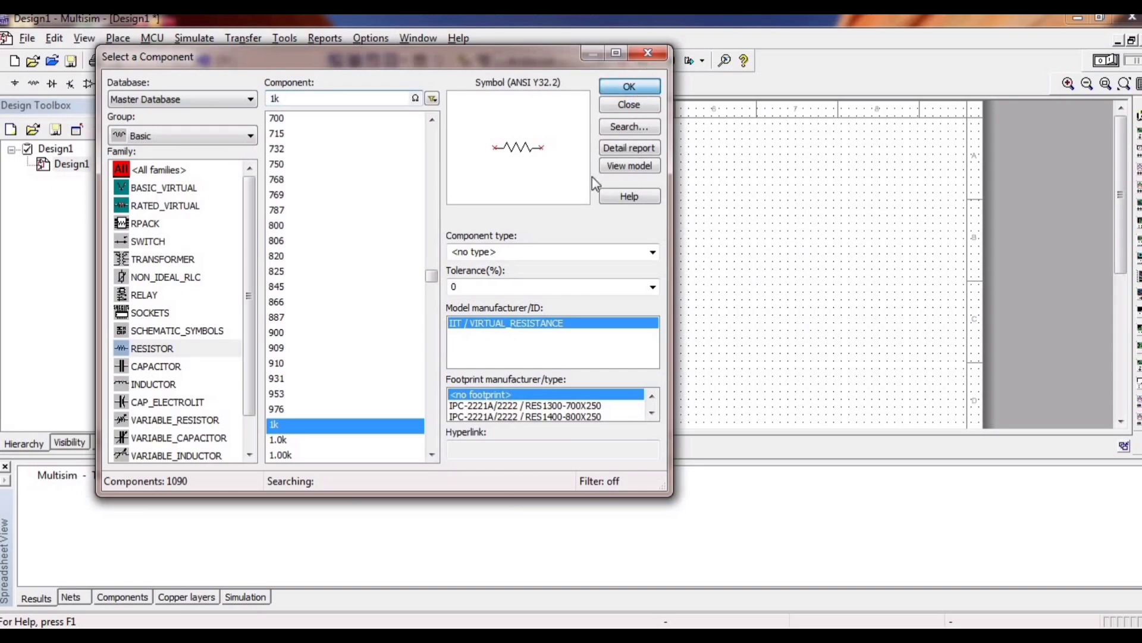
{"action": "left_click", "coordinate": [628, 104]}
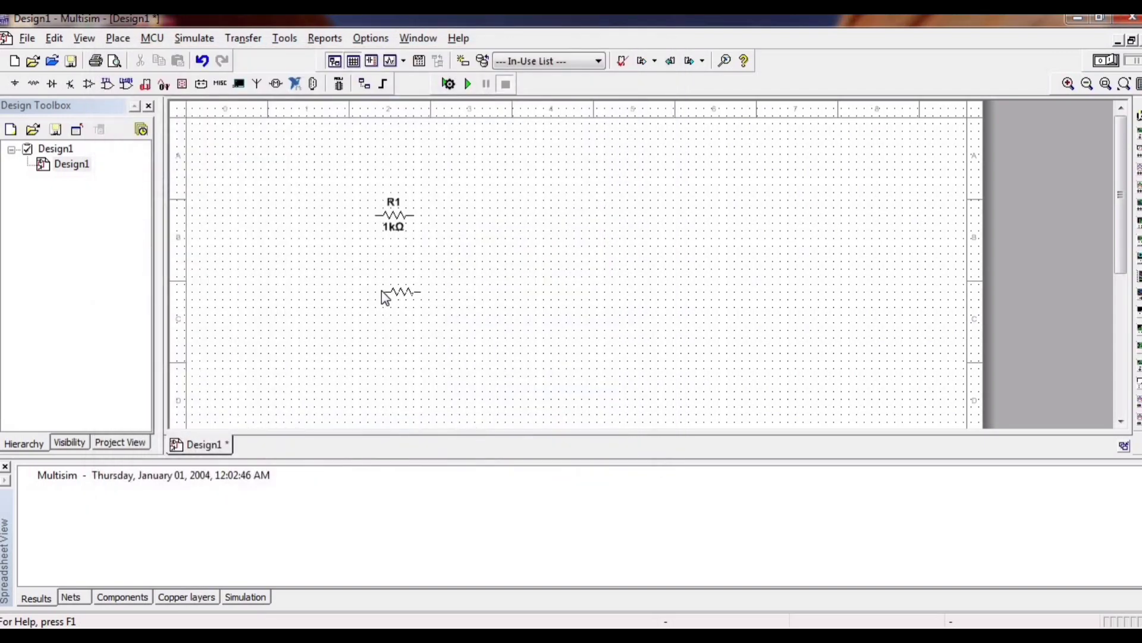
{"action": "left_click", "coordinate": [381, 290]}
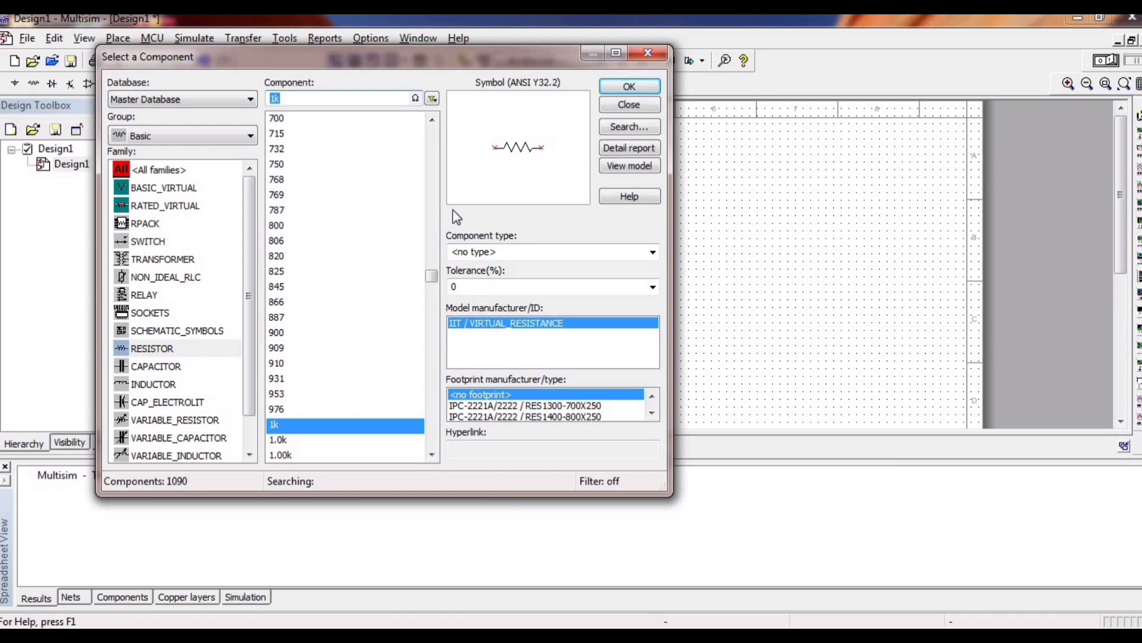
Try to find a component named LED within the RESISTOR family.
{"action": "left_click", "coordinate": [286, 100]}
{"action": "key", "text": "BackSpace"}
{"action": "key", "text": "BackSpace"}
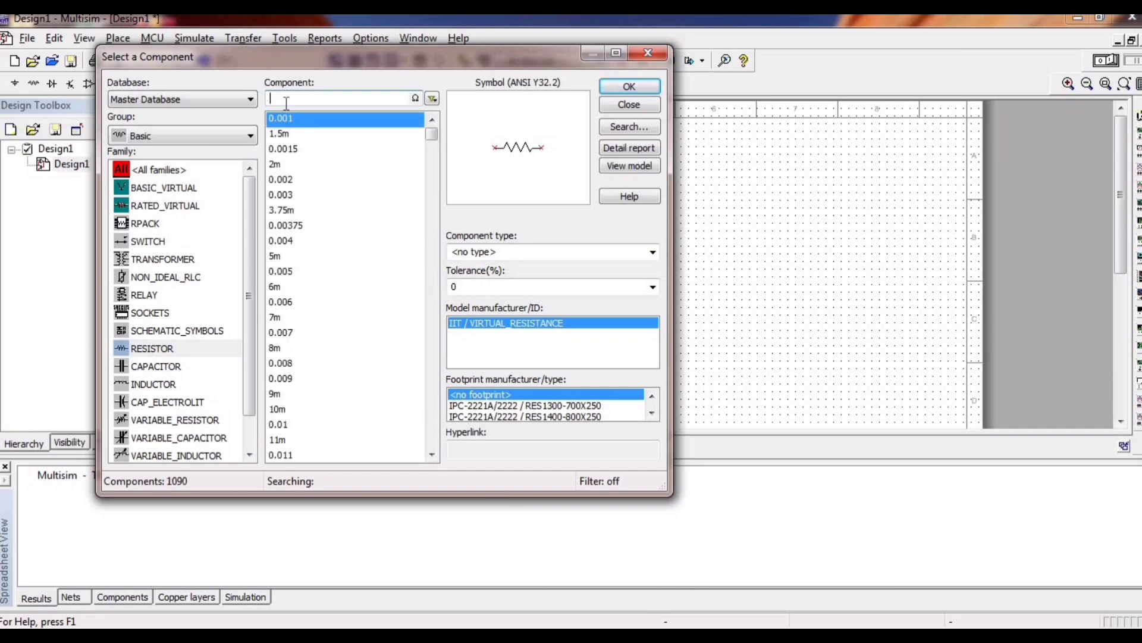
{"action": "type", "text": "LED"}
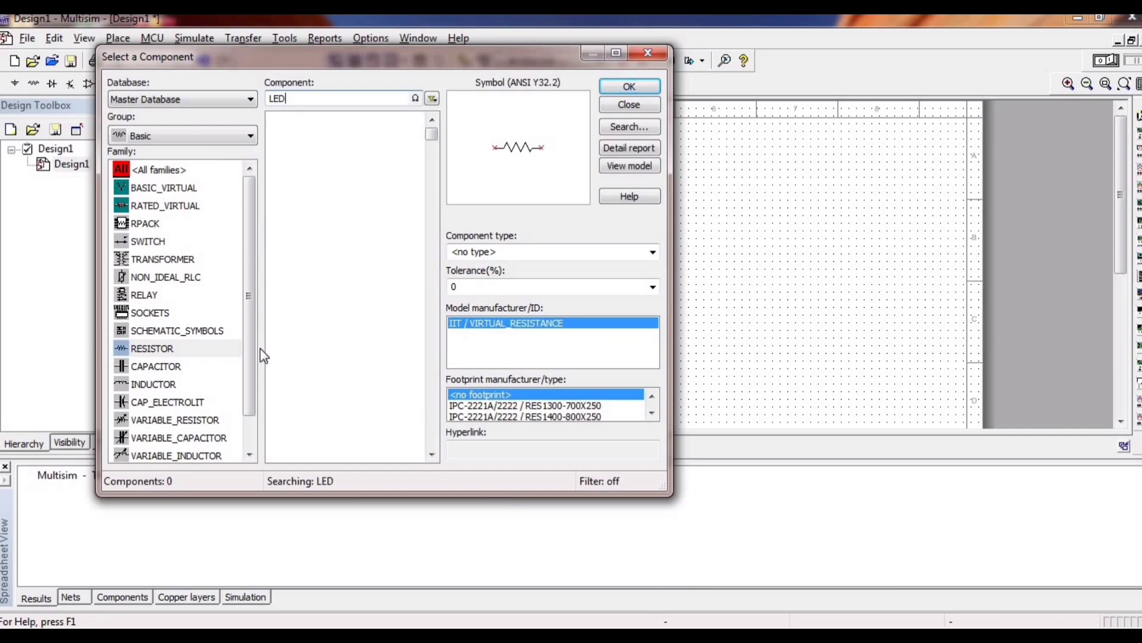
Place two SPST switches from the SWITCH family, one below the two resistors and one above them.
{"action": "left_click_drag", "start_coordinate": [252, 389], "coordinate": [255, 431]}
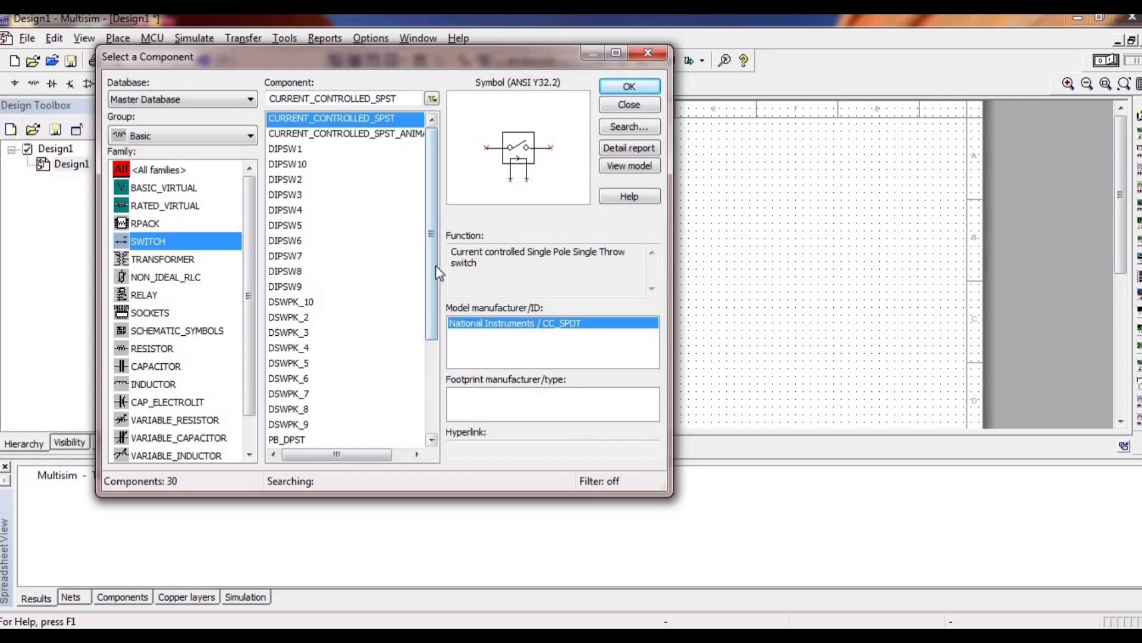
{"action": "left_click_drag", "start_coordinate": [433, 278], "coordinate": [431, 309]}
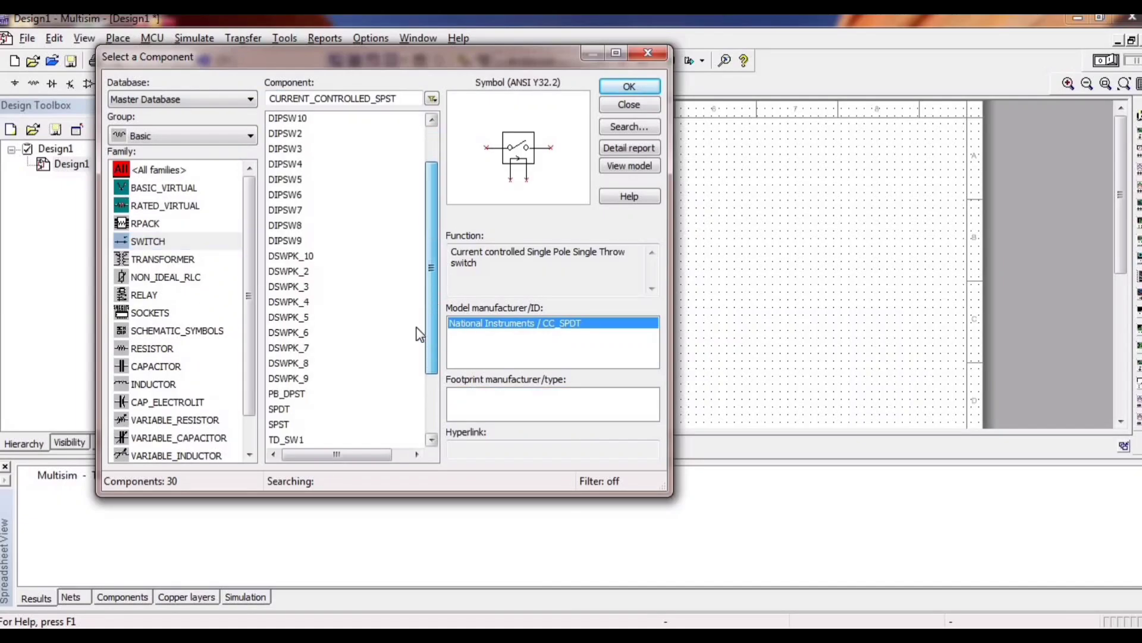
{"action": "left_click", "coordinate": [277, 424]}
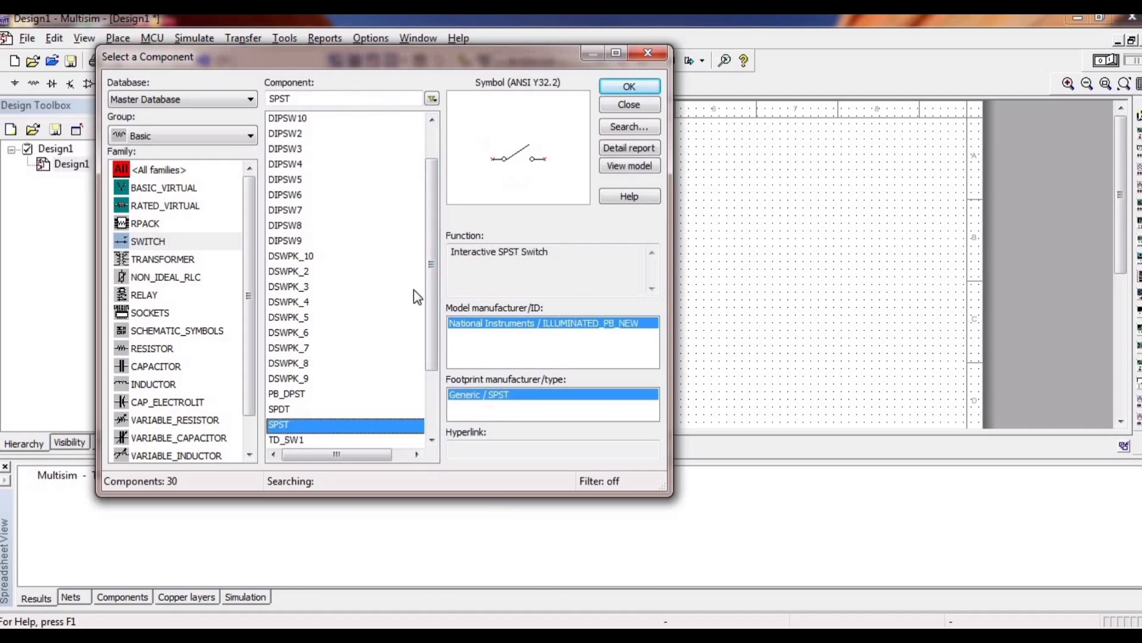
{"action": "left_click", "coordinate": [616, 88]}
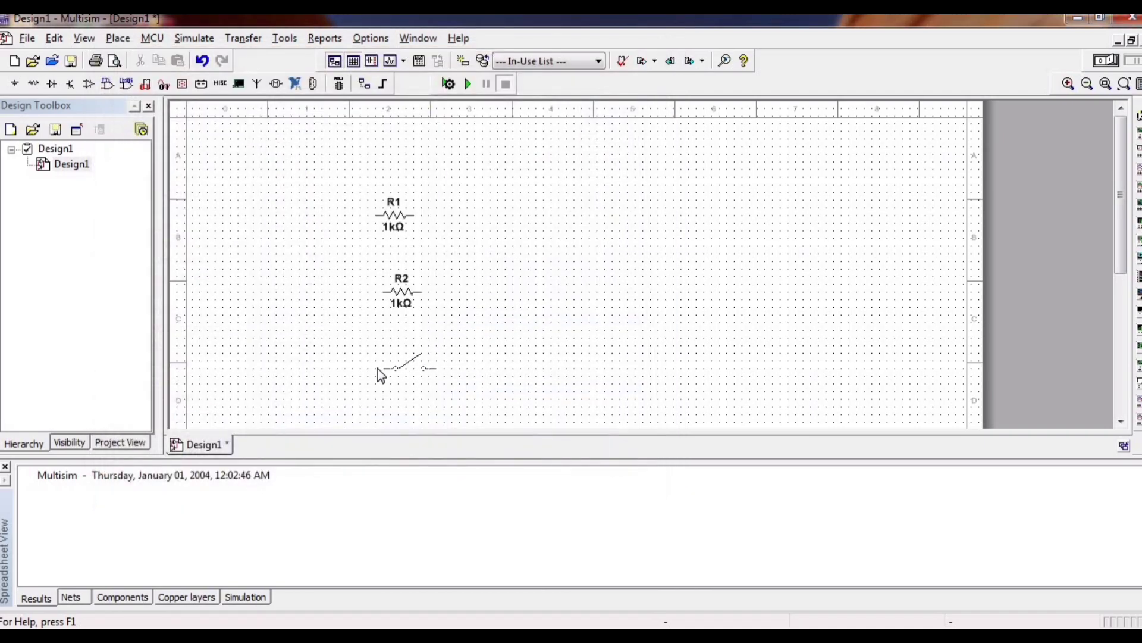
{"action": "left_click", "coordinate": [377, 368]}
{"action": "left_click", "coordinate": [619, 88]}
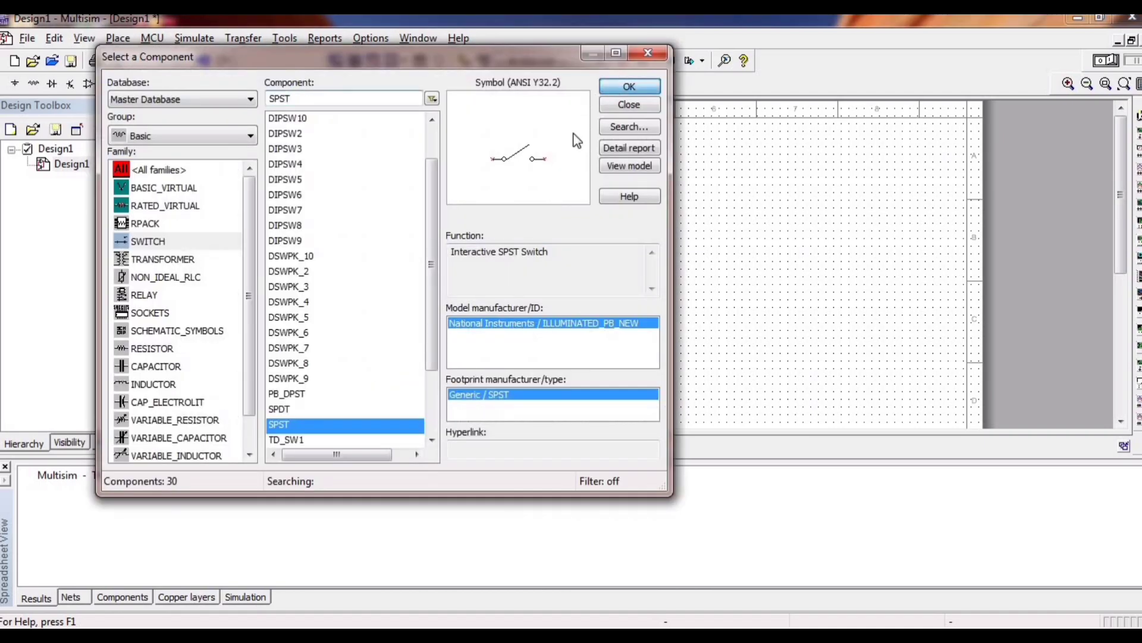
{"action": "left_click", "coordinate": [373, 172]}
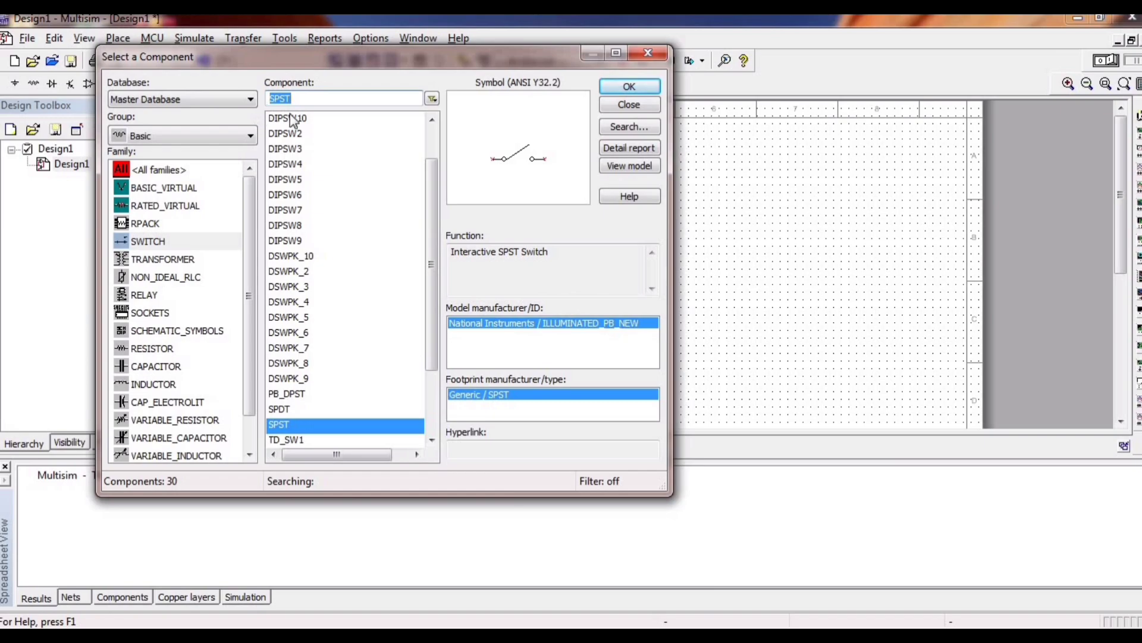
Search all component groups and families for 555.
{"action": "type", "text": "555"}
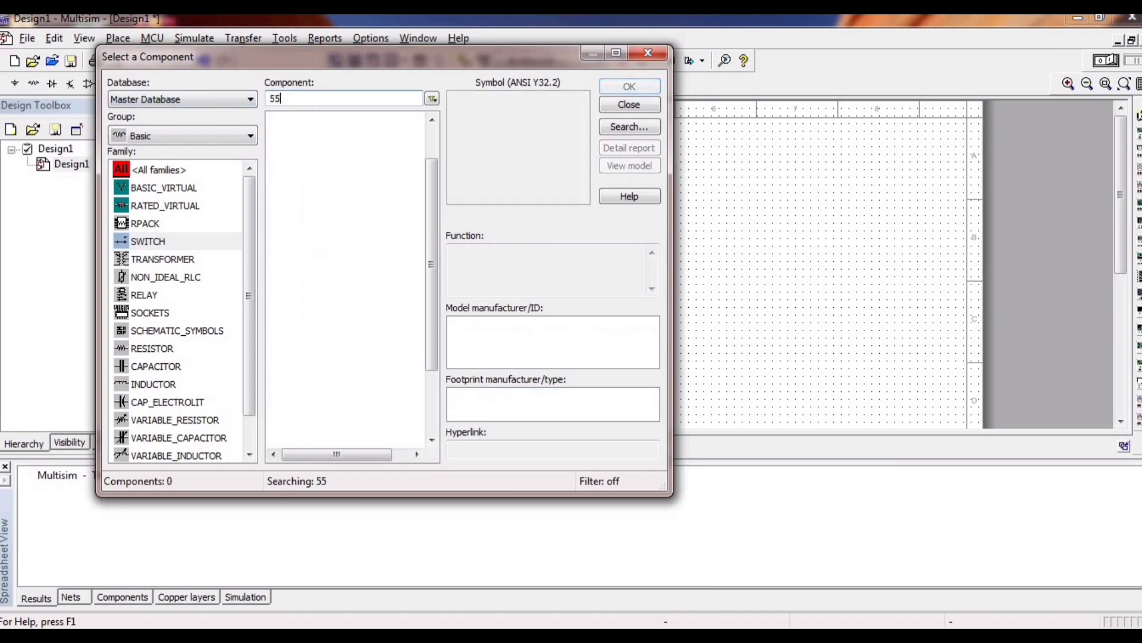
{"action": "left_click", "coordinate": [188, 135]}
{"action": "left_click", "coordinate": [173, 153]}
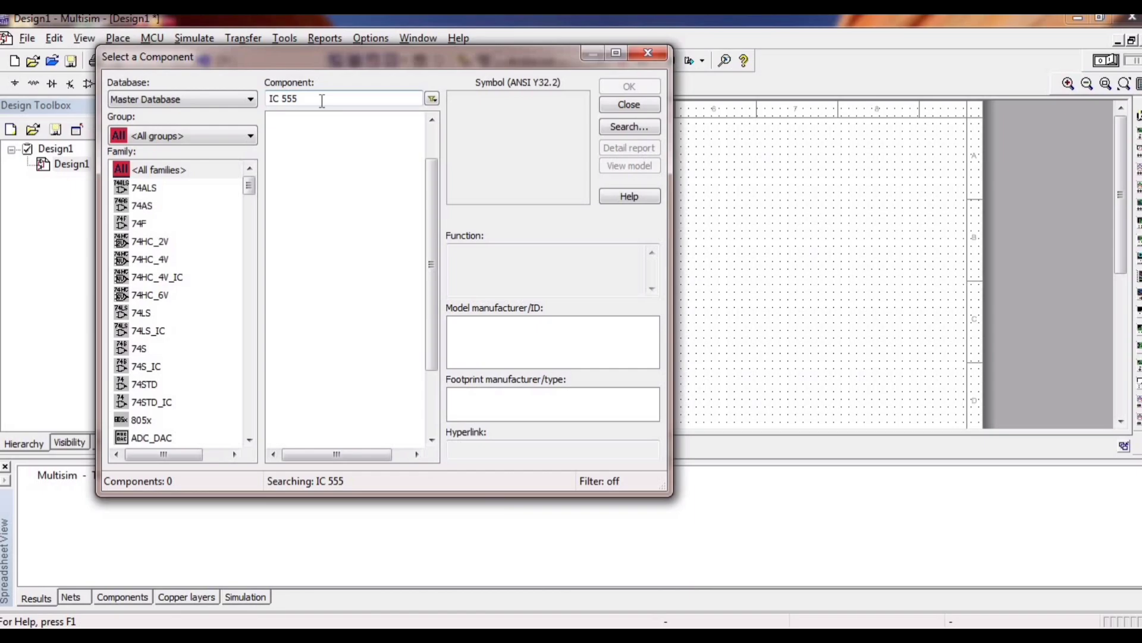
{"action": "left_click", "coordinate": [302, 100]}
{"action": "left_click", "coordinate": [283, 100]}
{"action": "key", "text": "BackSpace"}
{"action": "key", "text": "BackSpace"}
{"action": "key", "text": "BackSpace"}
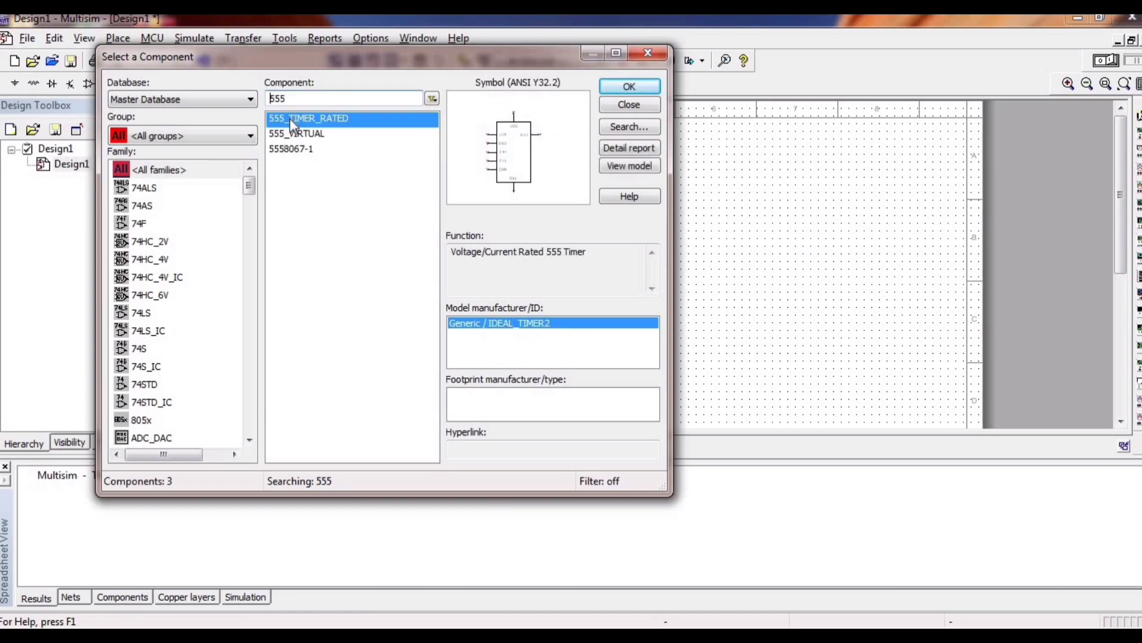
Place a 555_TIMER_RATED component to the right of the resistors and finish component selection.
{"action": "left_click", "coordinate": [290, 119]}
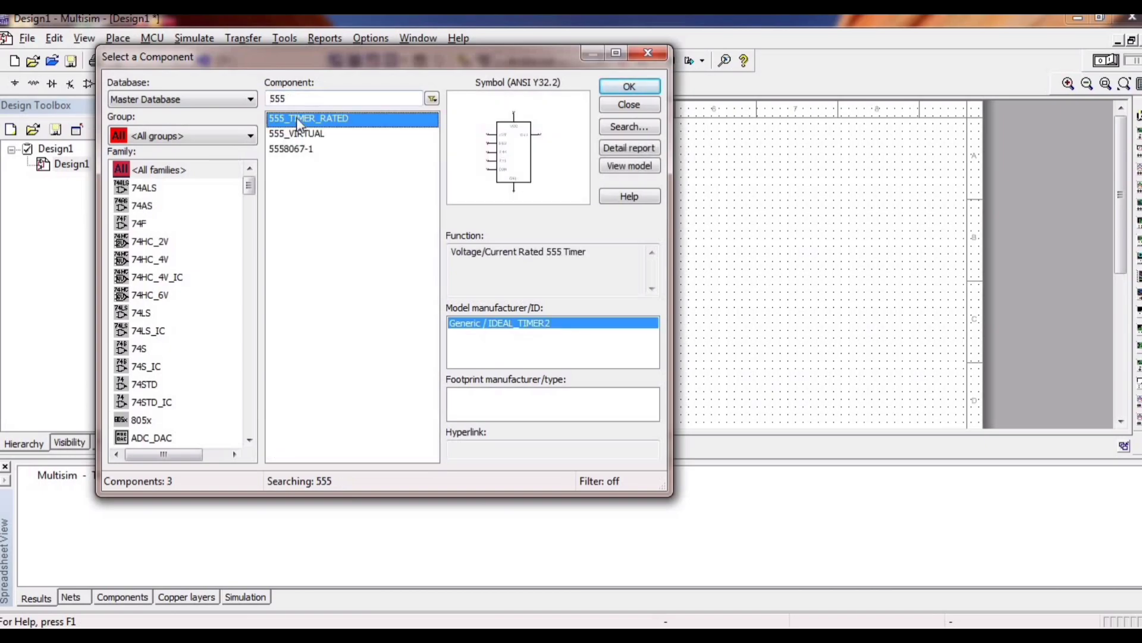
{"action": "left_click", "coordinate": [651, 95]}
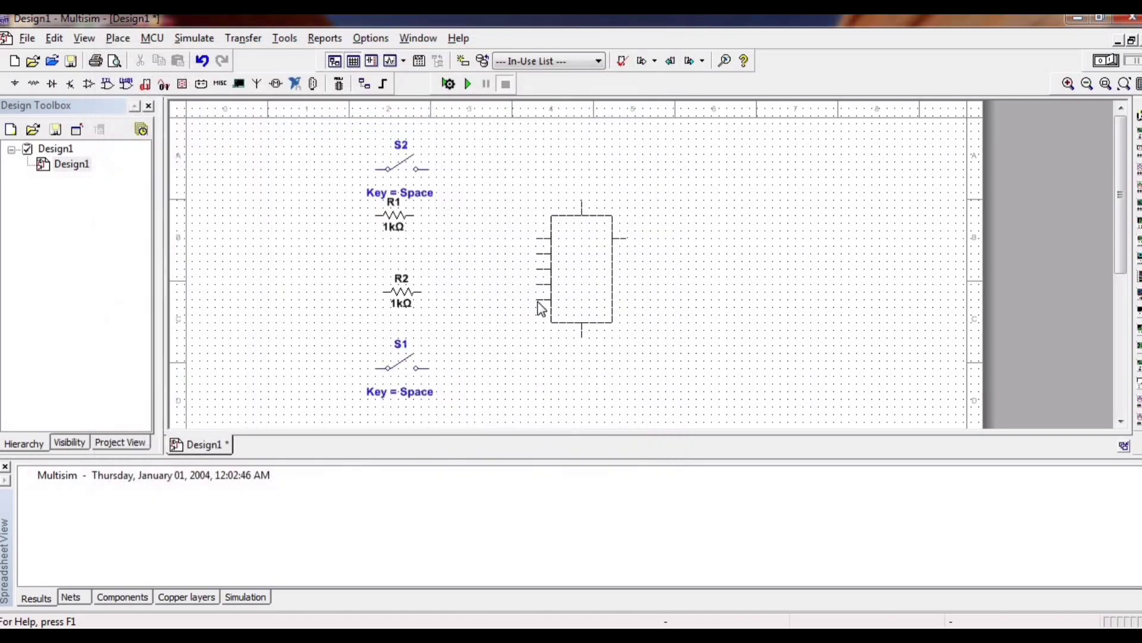
{"action": "left_click", "coordinate": [541, 308]}
{"action": "left_click", "coordinate": [649, 60]}
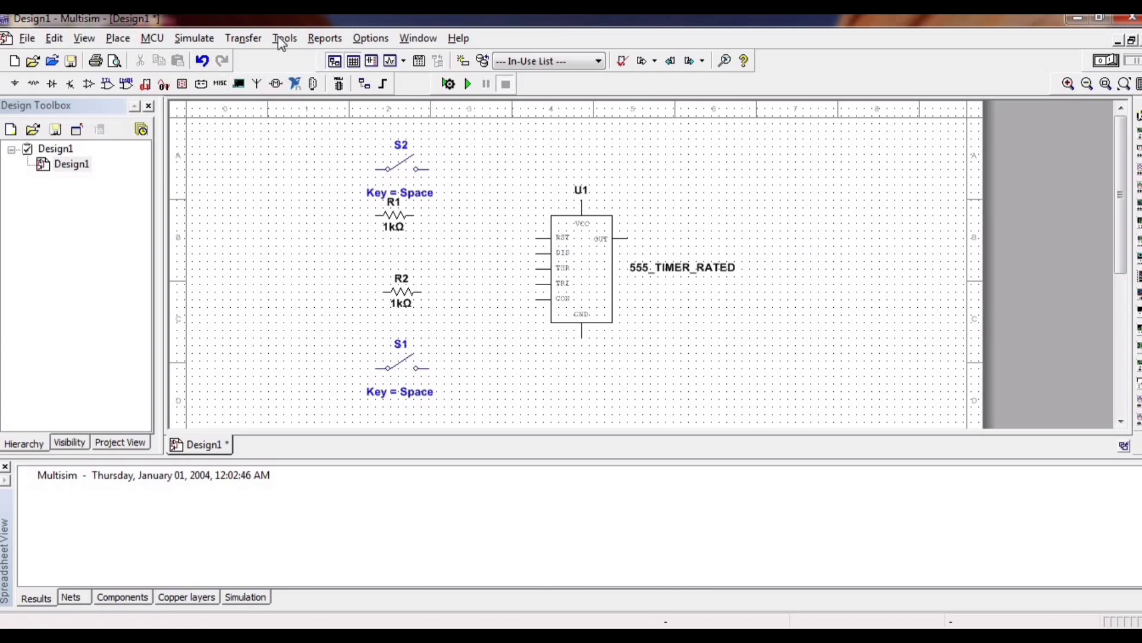
Place a 1 µF capacitor from the Basic group's CAPACITOR family between switch S1 and the 555 timer.
{"action": "left_click", "coordinate": [118, 39]}
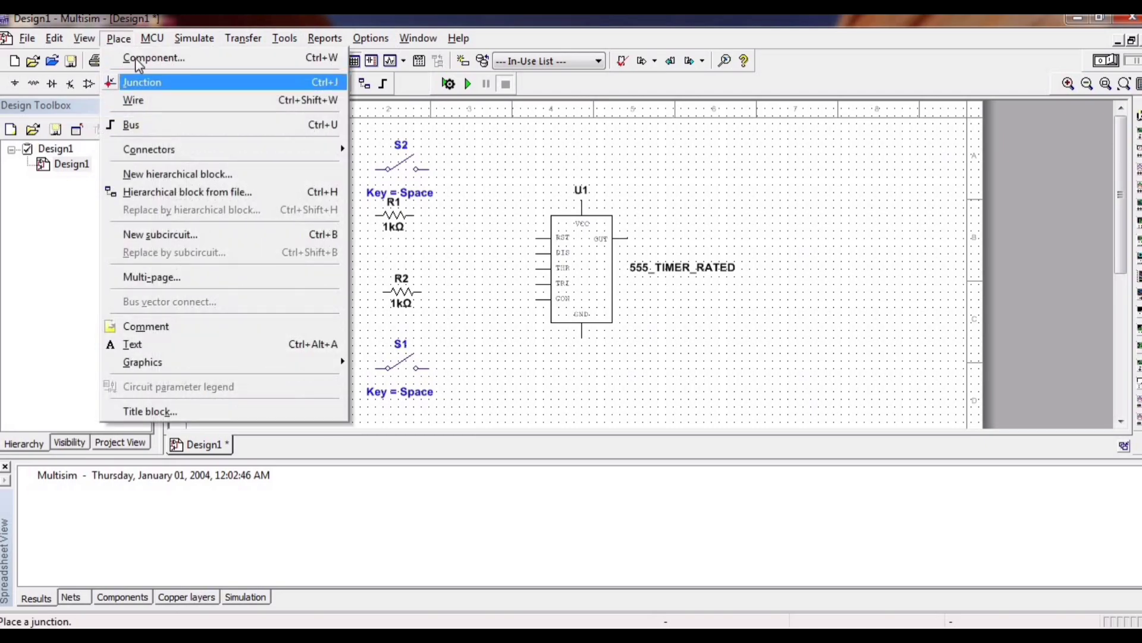
{"action": "left_click", "coordinate": [136, 58]}
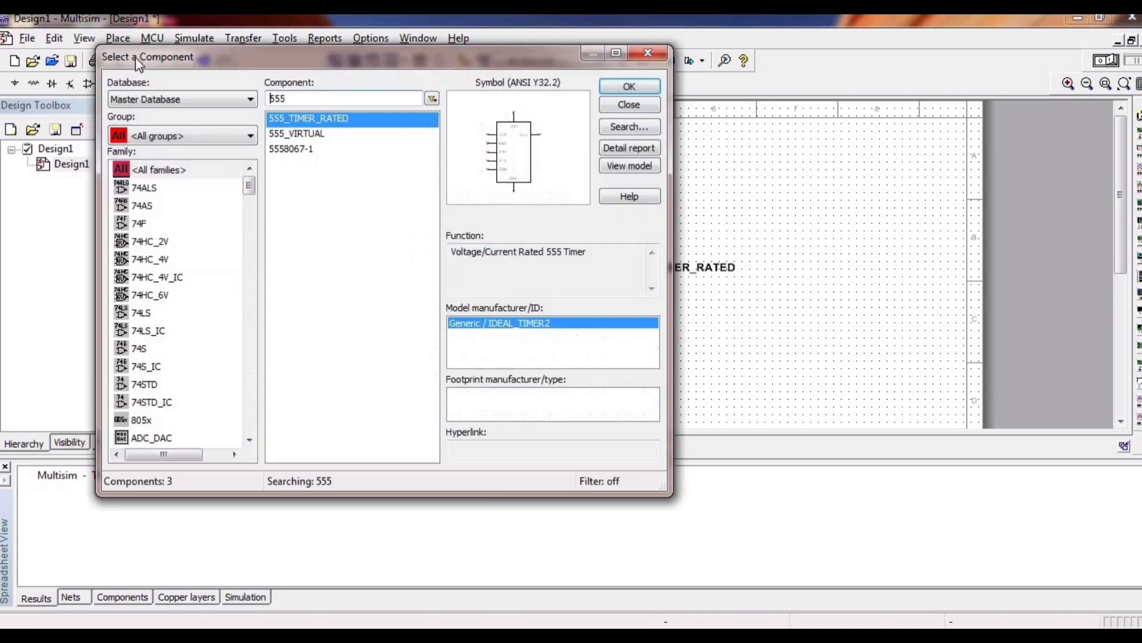
{"action": "left_click", "coordinate": [220, 132]}
{"action": "left_click", "coordinate": [202, 181]}
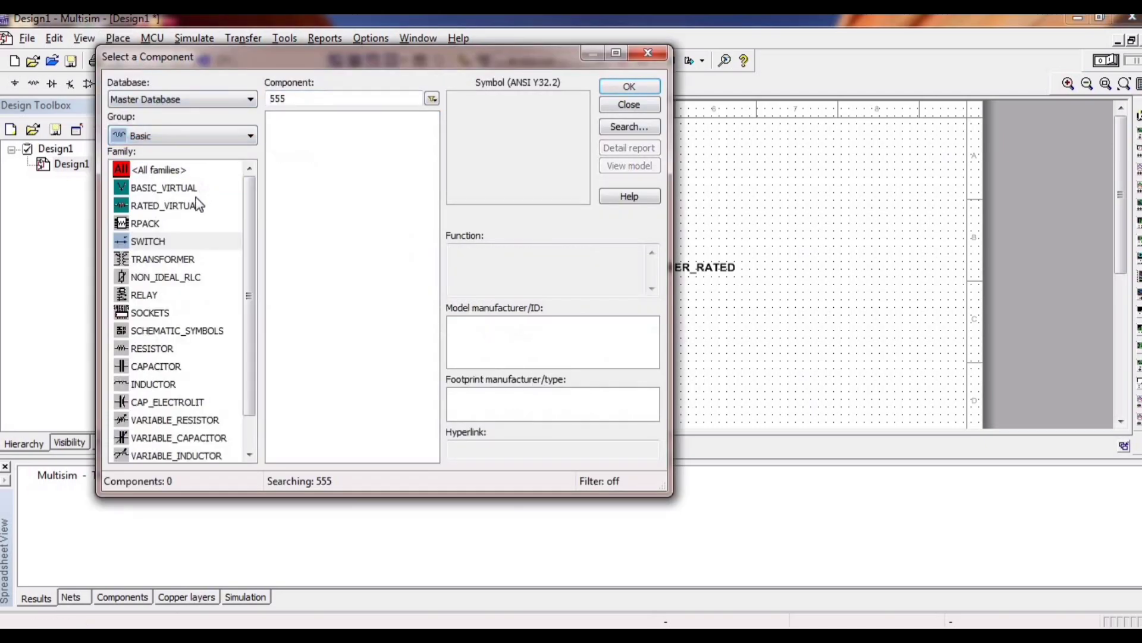
{"action": "left_click", "coordinate": [180, 366]}
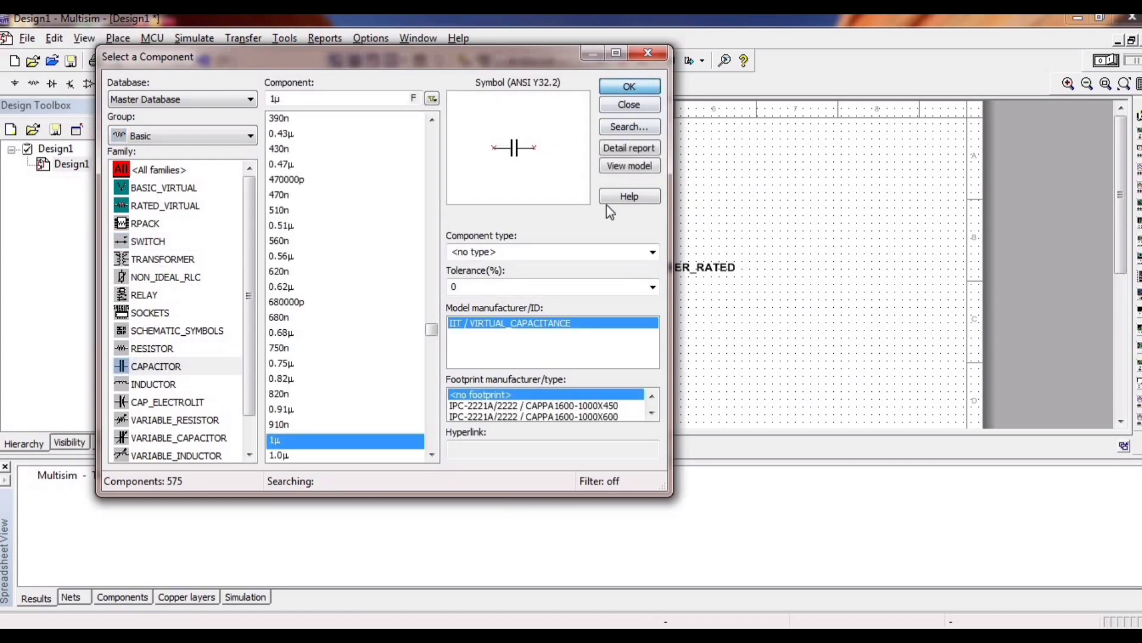
{"action": "key", "text": "Return"}
{"action": "left_click", "coordinate": [465, 333]}
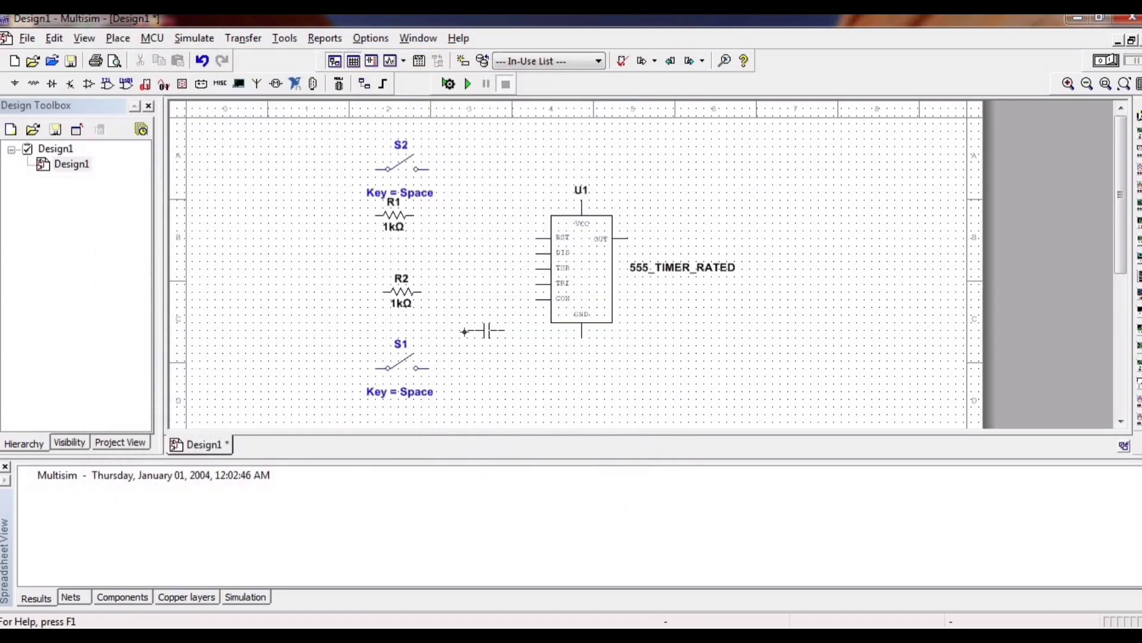
{"action": "left_click", "coordinate": [648, 55]}
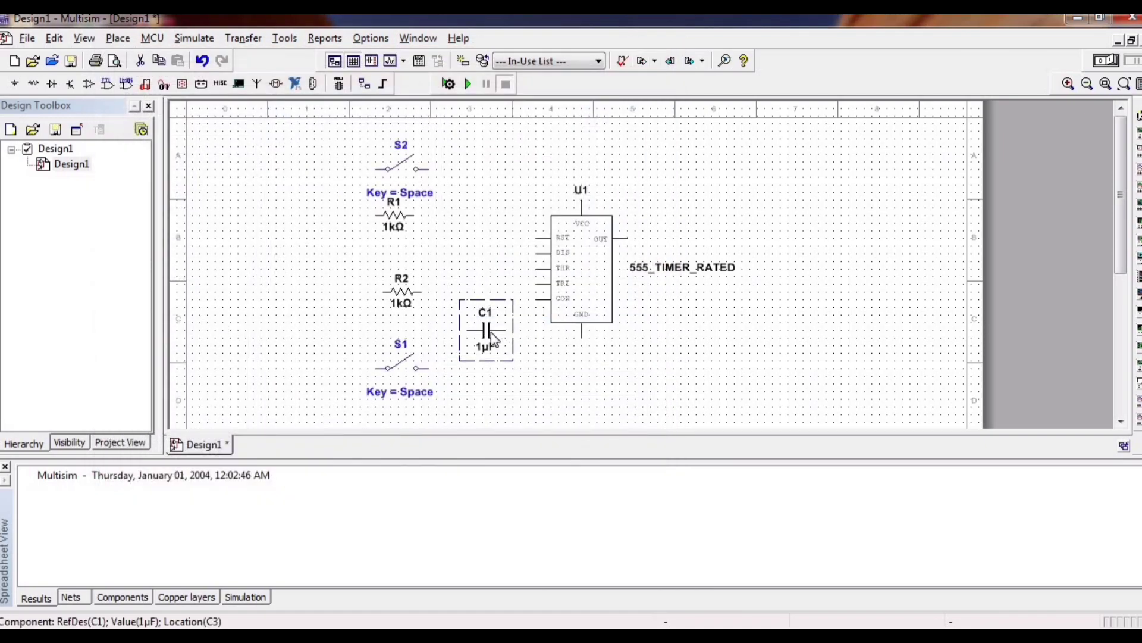
Rotate capacitor C1 90° counterclockwise and switch S1 90° clockwise so both stand vertically.
{"action": "right_click", "coordinate": [495, 331]}
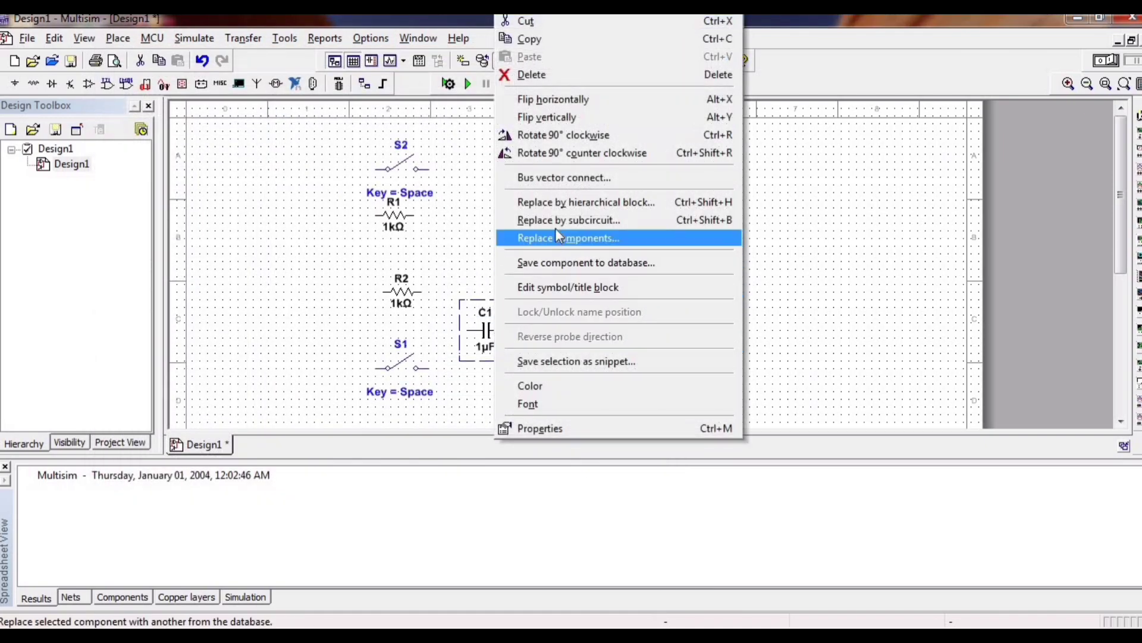
{"action": "left_click", "coordinate": [571, 153]}
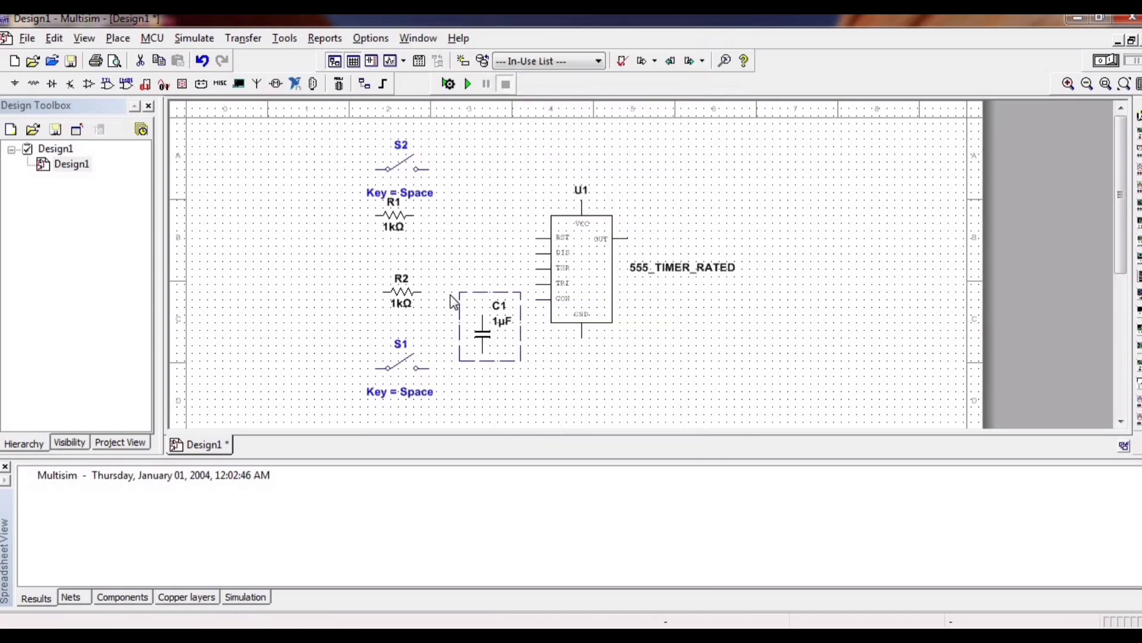
{"action": "left_click", "coordinate": [416, 376]}
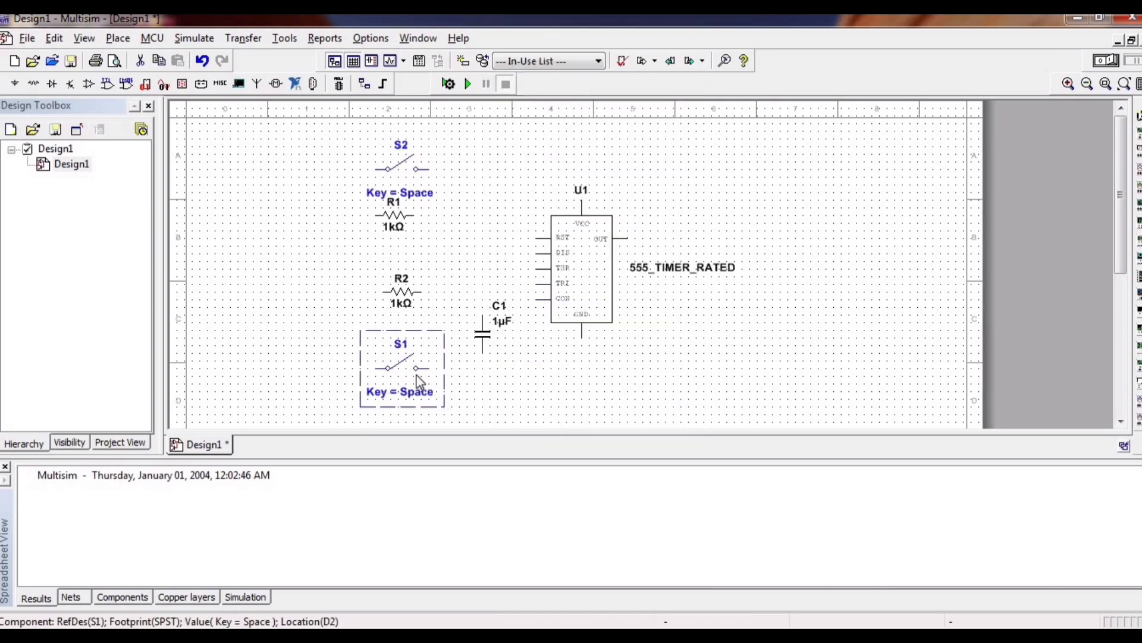
{"action": "right_click", "coordinate": [416, 376]}
{"action": "left_click", "coordinate": [476, 135]}
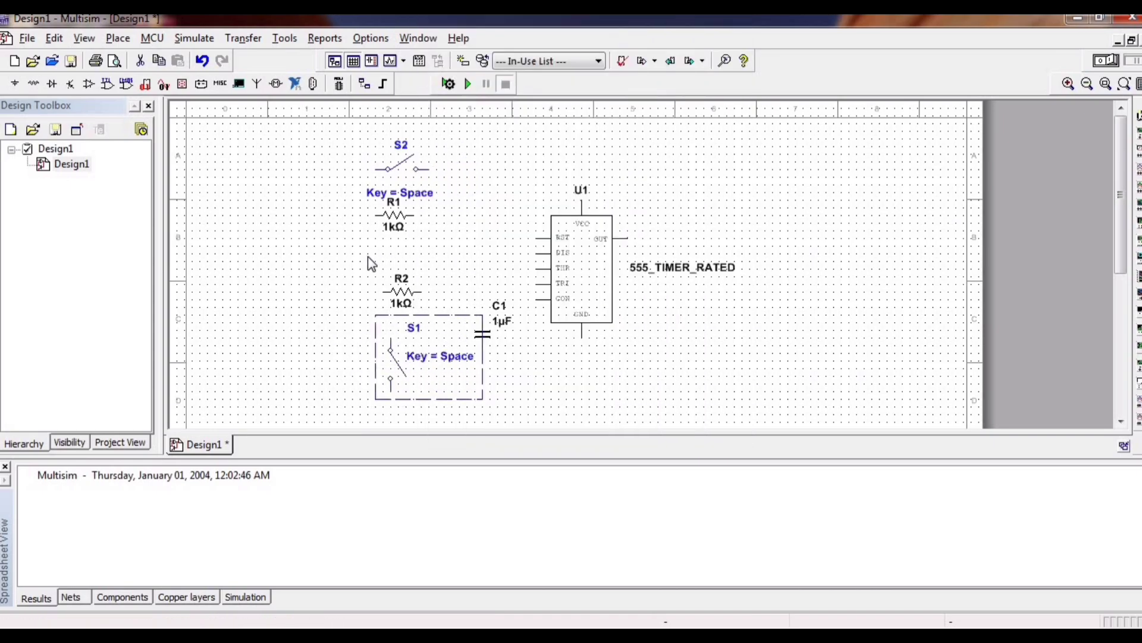
Rotate resistor R2 90° clockwise and move it to the left, clear of switch S1.
{"action": "left_click", "coordinate": [420, 307]}
{"action": "right_click", "coordinate": [421, 304]}
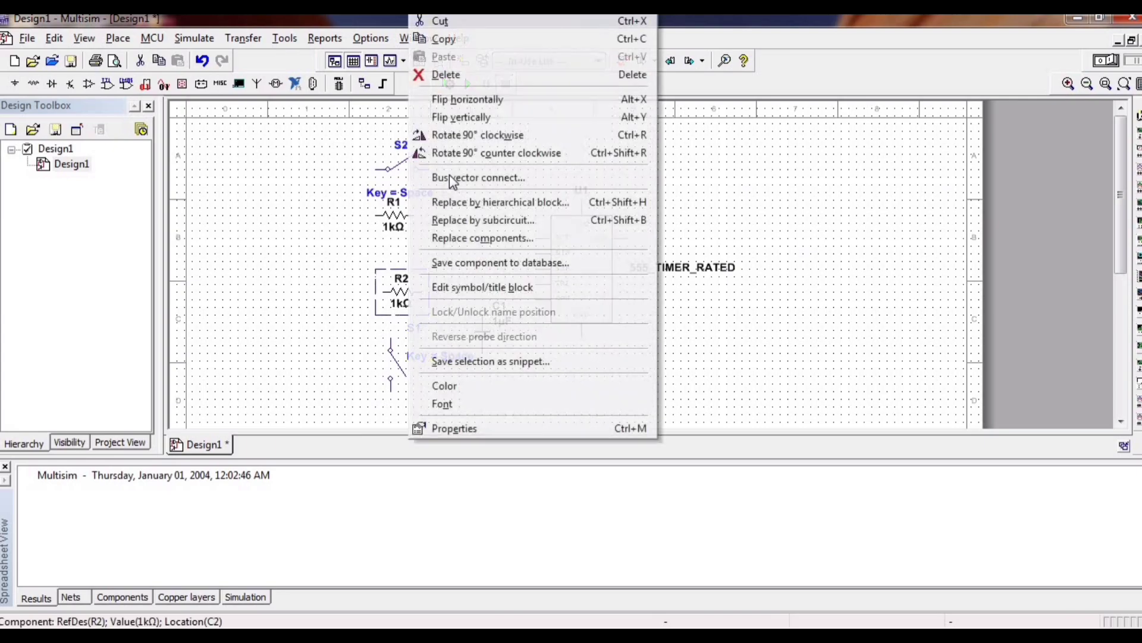
{"action": "left_click", "coordinate": [476, 133]}
{"action": "left_click_drag", "start_coordinate": [391, 296], "coordinate": [338, 296]}
Rotate resistor R1 and switch S2 together 90° clockwise, and move R1 to the right of R2.
{"action": "left_click_drag", "start_coordinate": [346, 197], "coordinate": [423, 233]}
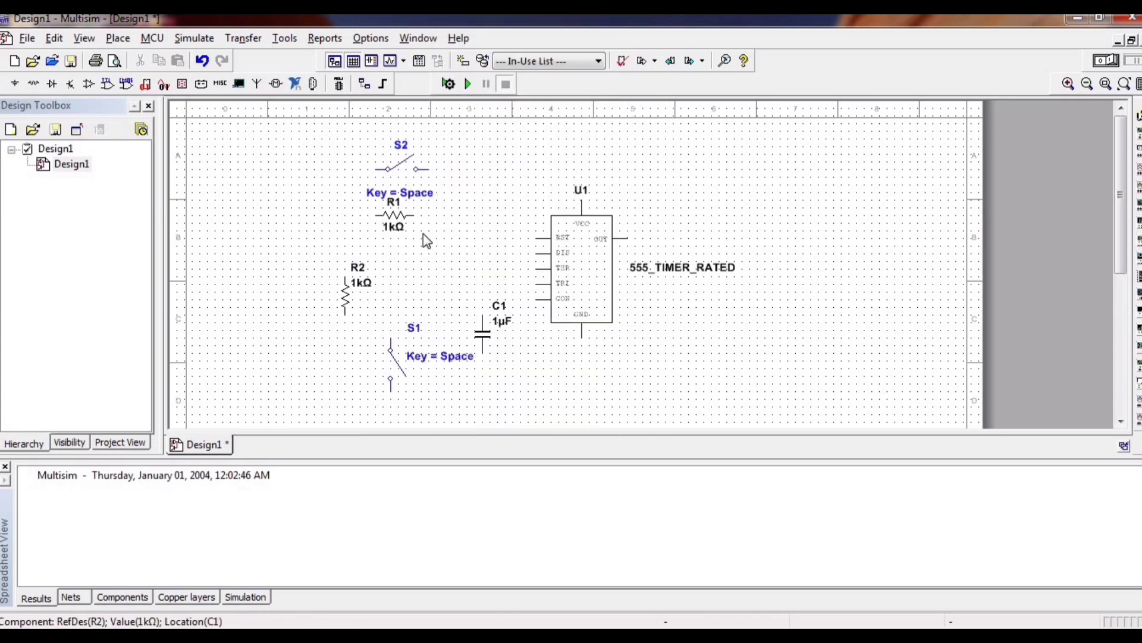
{"action": "right_click", "coordinate": [403, 231]}
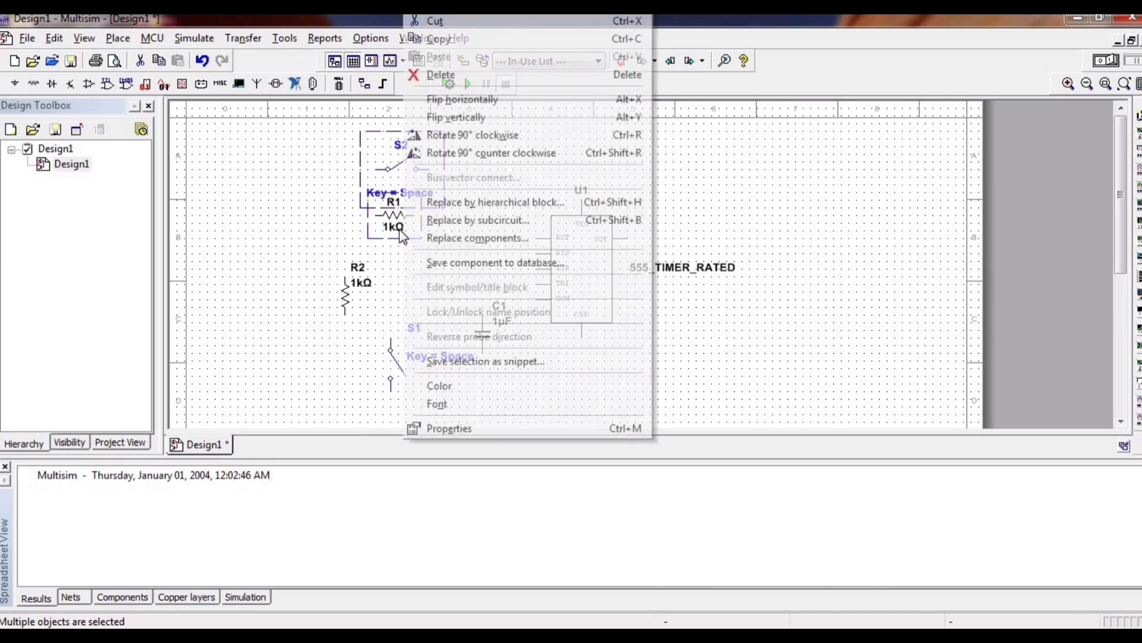
{"action": "left_click", "coordinate": [464, 135]}
{"action": "left_click", "coordinate": [466, 261]}
{"action": "left_click_drag", "start_coordinate": [392, 218], "coordinate": [439, 278]}
Move switch S1 to the right so it sits directly below resistor R1.
{"action": "left_click", "coordinate": [424, 416]}
{"action": "left_click", "coordinate": [419, 385]}
{"action": "scroll", "coordinate": [418, 385], "scroll_direction": "down", "scroll_amount": 3}
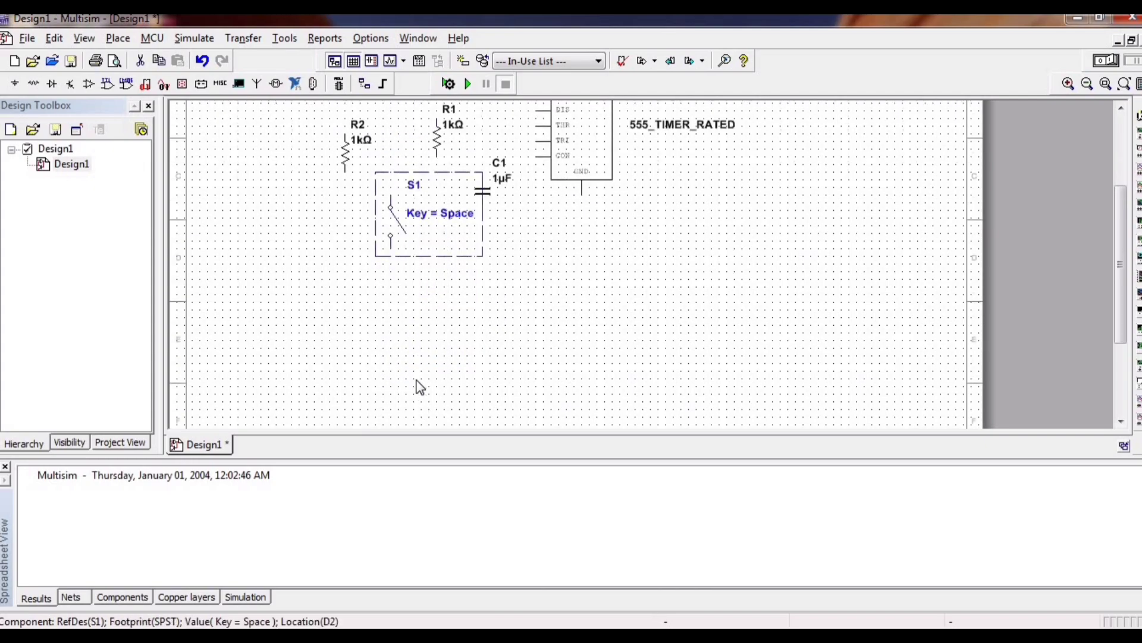
{"action": "left_click_drag", "start_coordinate": [388, 205], "coordinate": [437, 193]}
{"action": "left_click", "coordinate": [558, 272]}
{"action": "scroll", "coordinate": [558, 265], "scroll_direction": "down", "scroll_amount": 1}
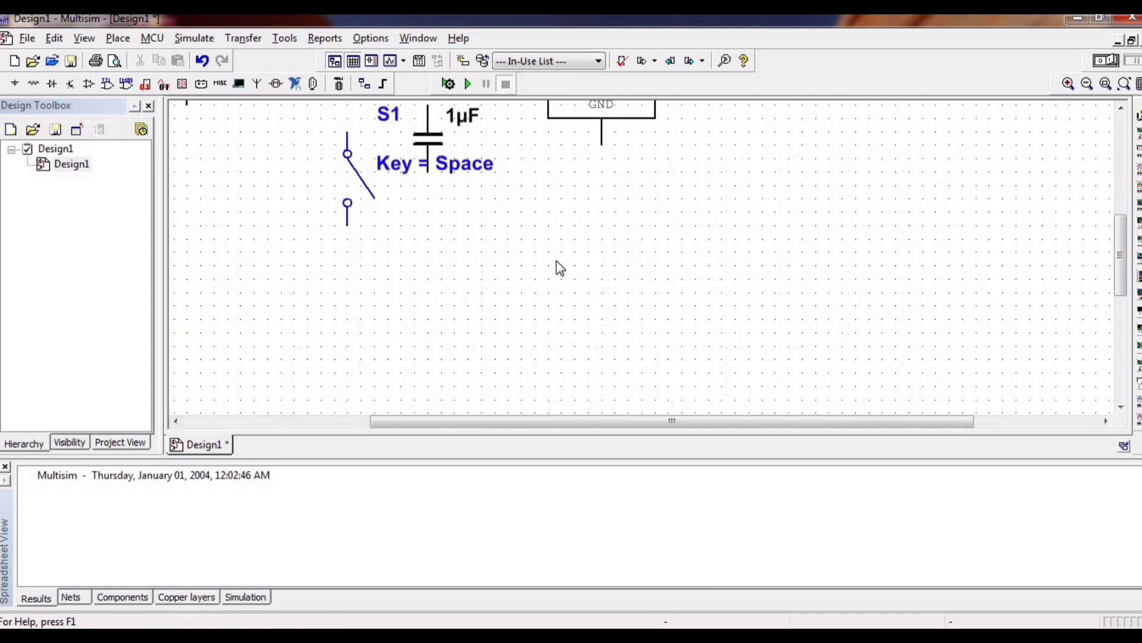
{"action": "scroll", "coordinate": [561, 275], "scroll_direction": "down", "scroll_amount": 2}
{"action": "left_click_drag", "start_coordinate": [1115, 331], "coordinate": [1122, 241]}
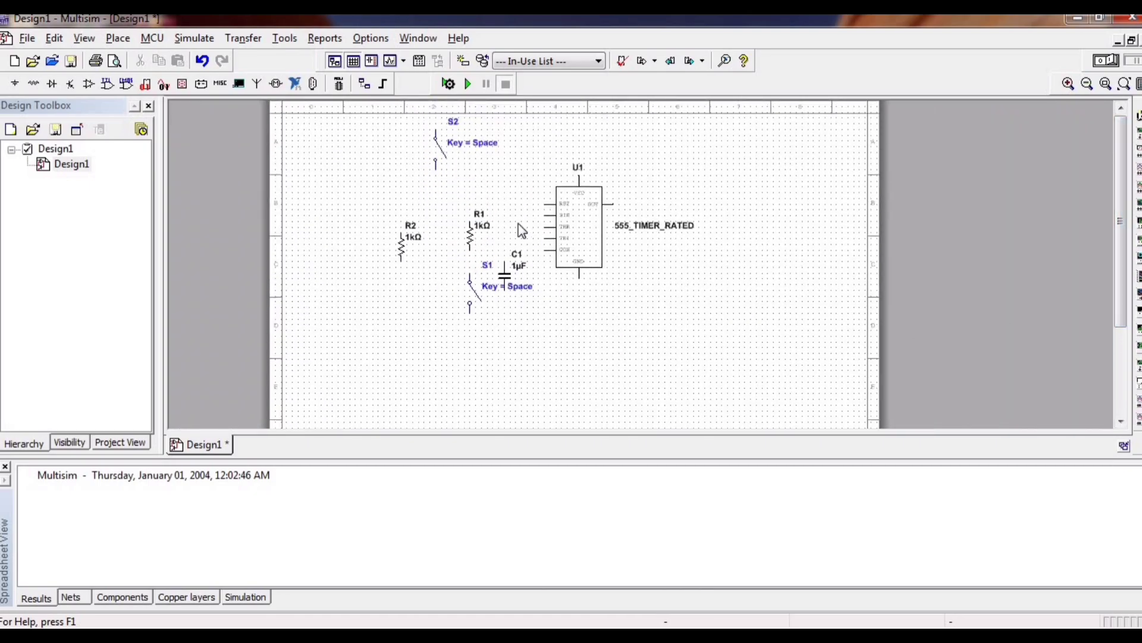
Find the GROUND component across all groups and place one ground symbol below switch S1.
{"action": "right_click", "coordinate": [366, 314]}
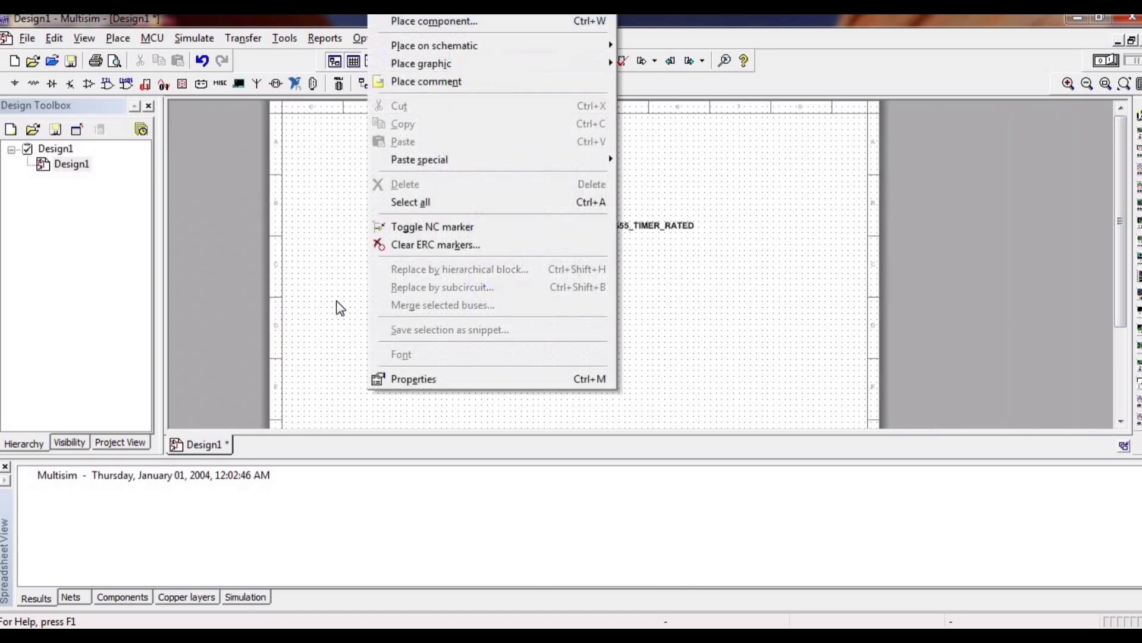
{"action": "left_click", "coordinate": [273, 179]}
{"action": "left_click", "coordinate": [118, 38]}
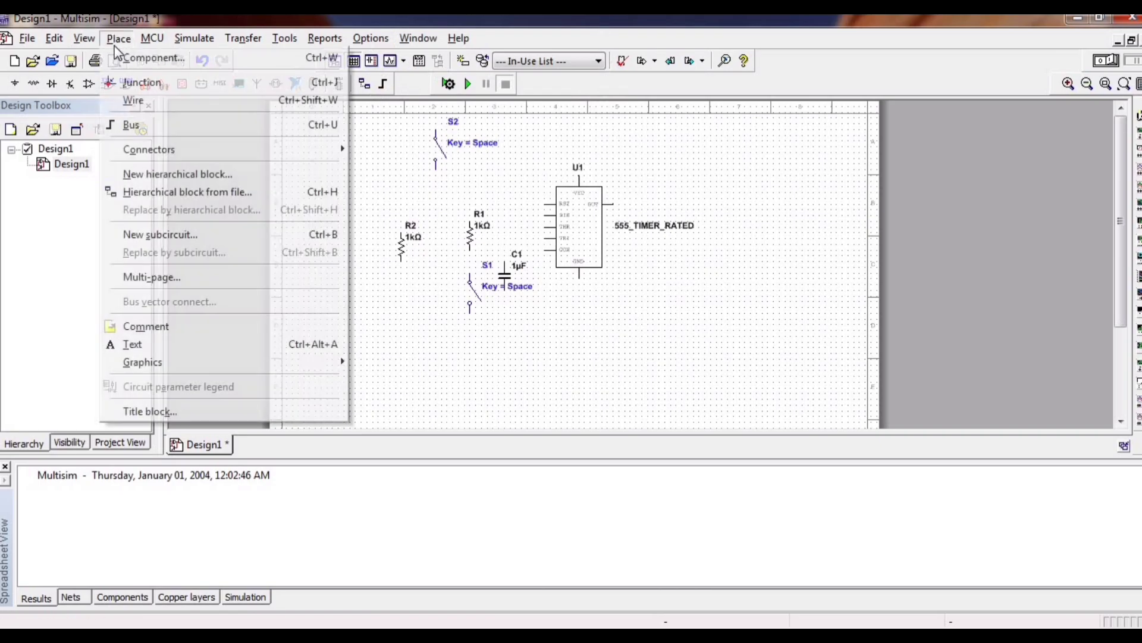
{"action": "left_click", "coordinate": [123, 57]}
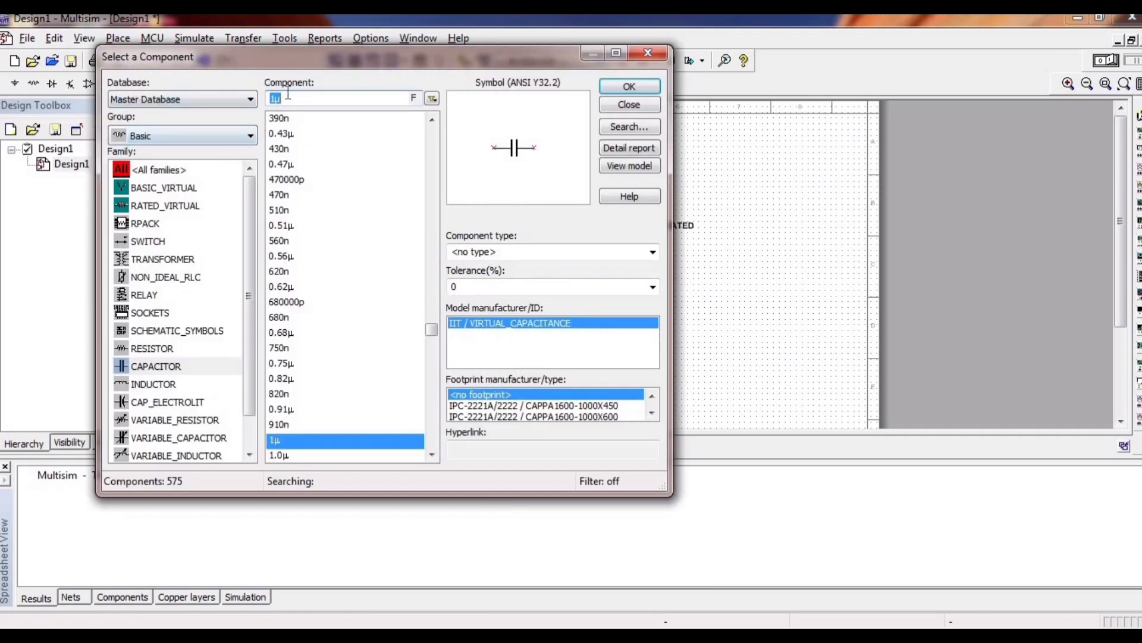
{"action": "type", "text": "GR"}
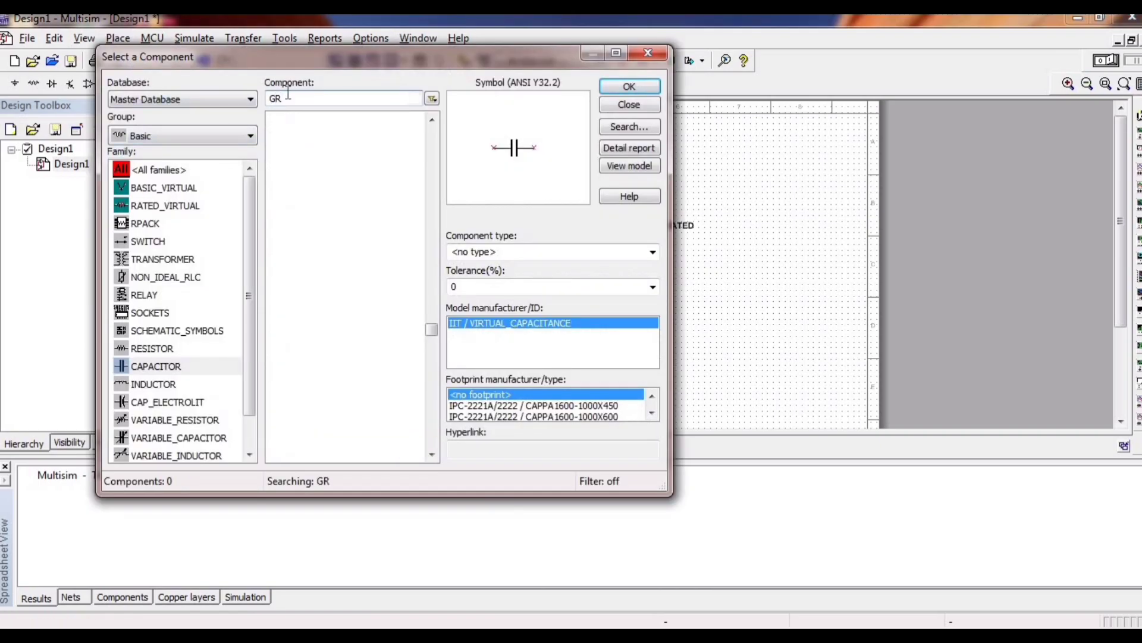
{"action": "left_click", "coordinate": [209, 133]}
{"action": "left_click", "coordinate": [229, 156]}
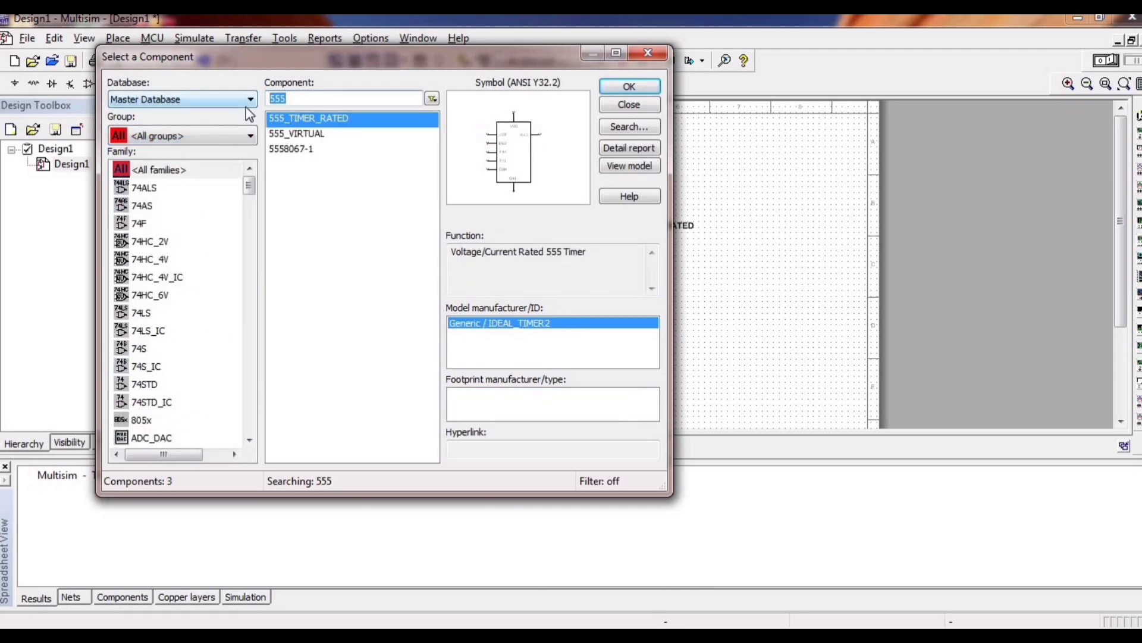
{"action": "type", "text": "GROUN"}
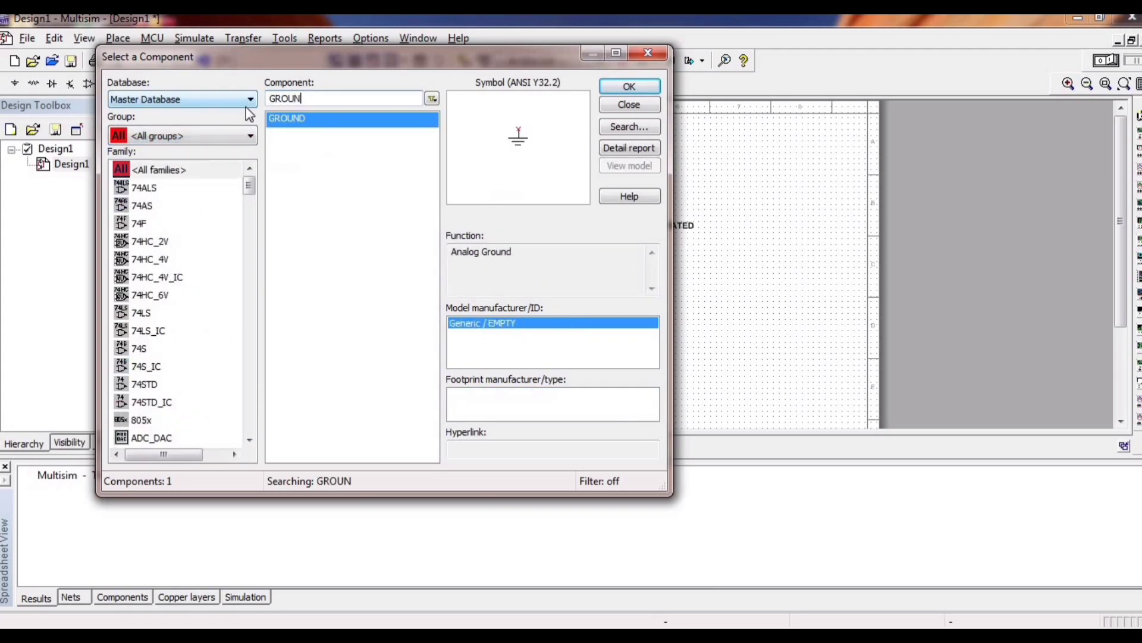
{"action": "left_click", "coordinate": [289, 119]}
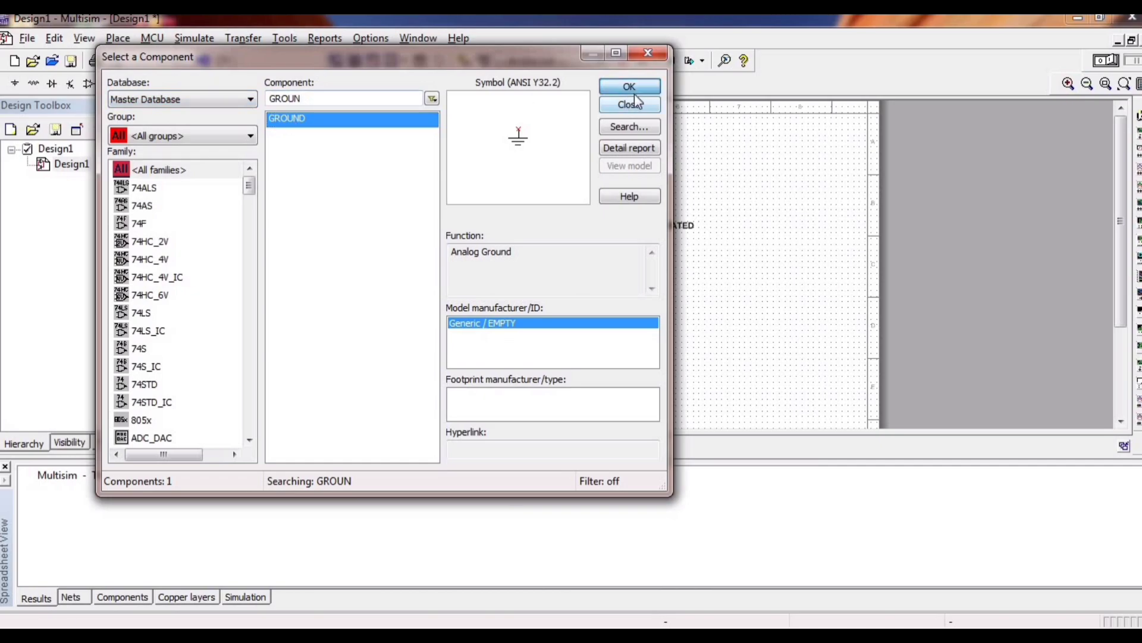
{"action": "left_click", "coordinate": [633, 89]}
{"action": "left_click", "coordinate": [470, 342]}
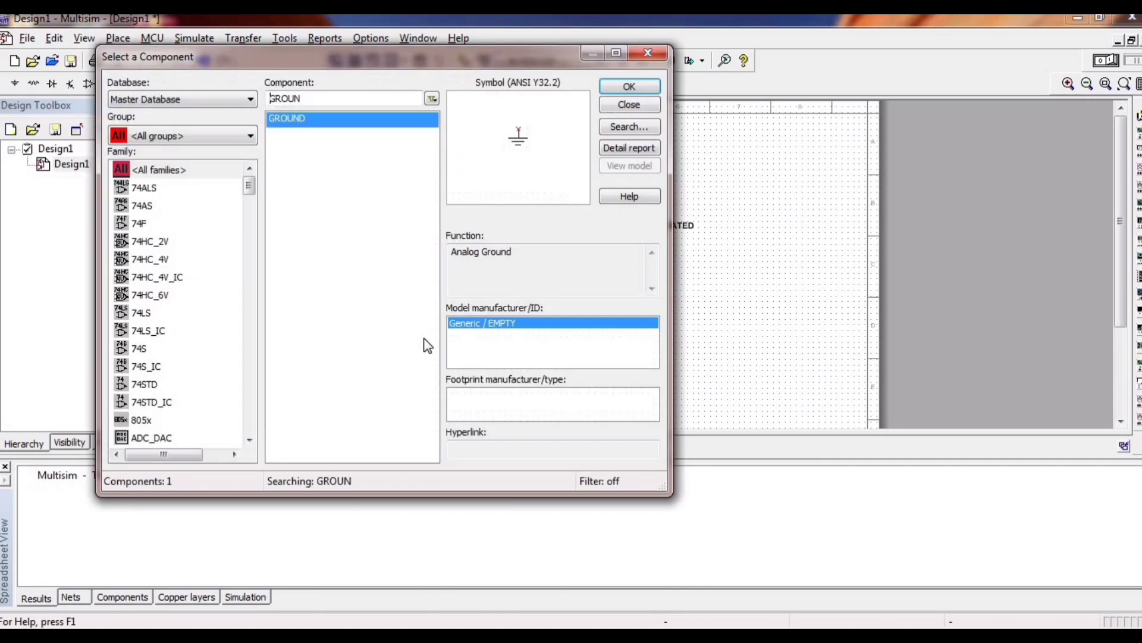
Place two more ground symbols, one below resistor R2 and one below the 555 timer, and finish placing components.
{"action": "left_click", "coordinate": [630, 90]}
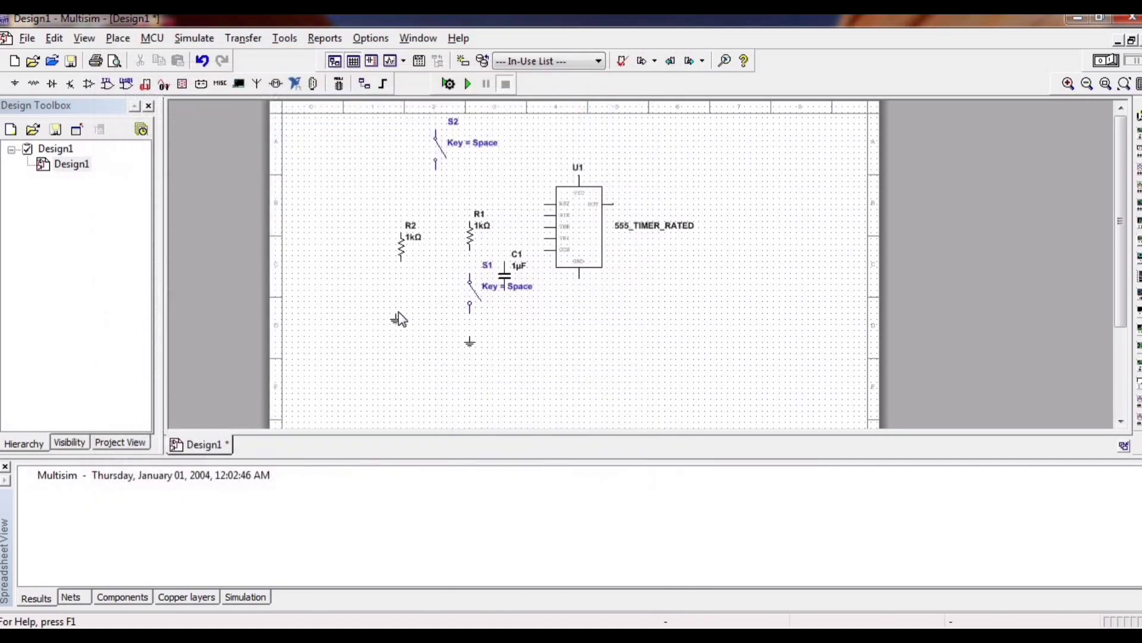
{"action": "key", "text": "Escape"}
{"action": "left_click", "coordinate": [405, 337]}
{"action": "left_click", "coordinate": [618, 88]}
{"action": "left_click", "coordinate": [576, 329]}
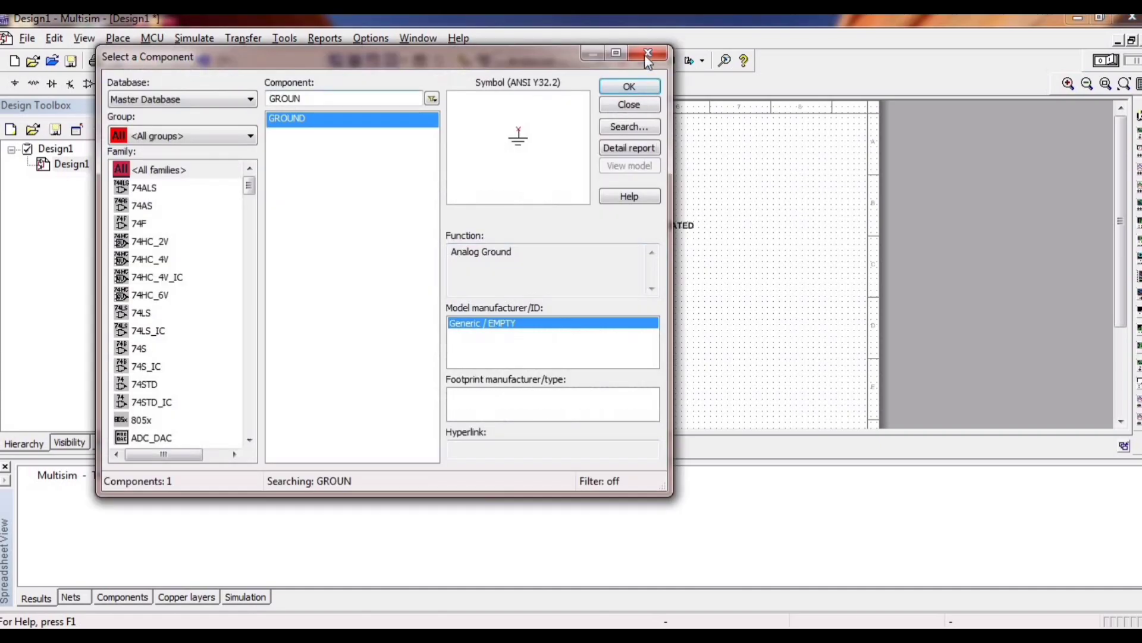
{"action": "left_click", "coordinate": [646, 55]}
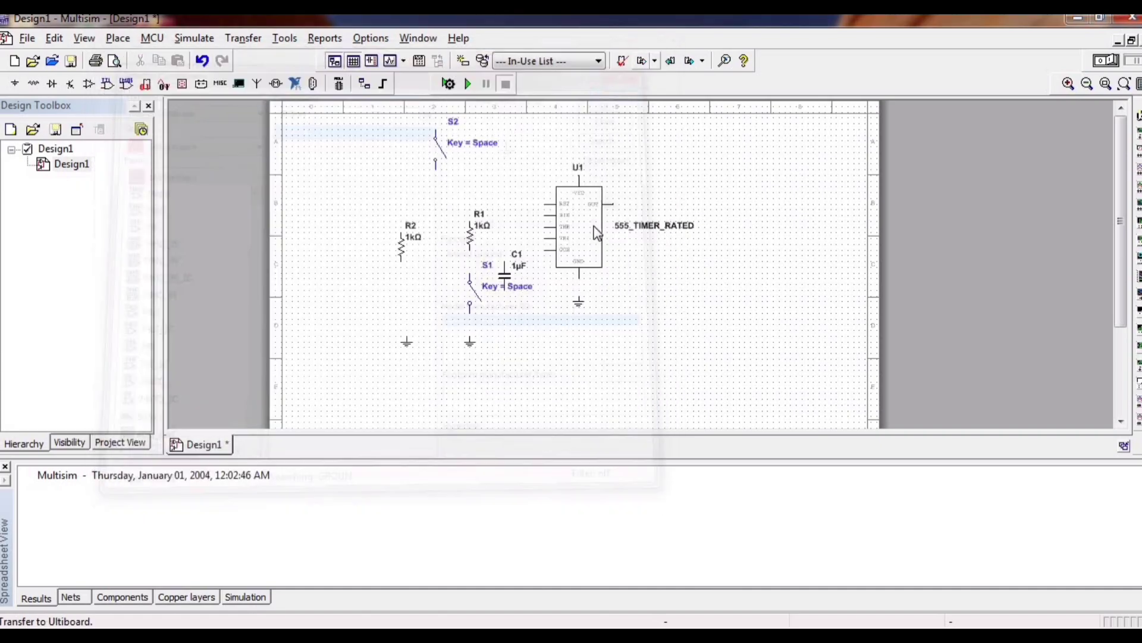
Wire the 555 timer's GND pin and switch S1's lower terminal to the ground symbols below them.
{"action": "left_click", "coordinate": [576, 278]}
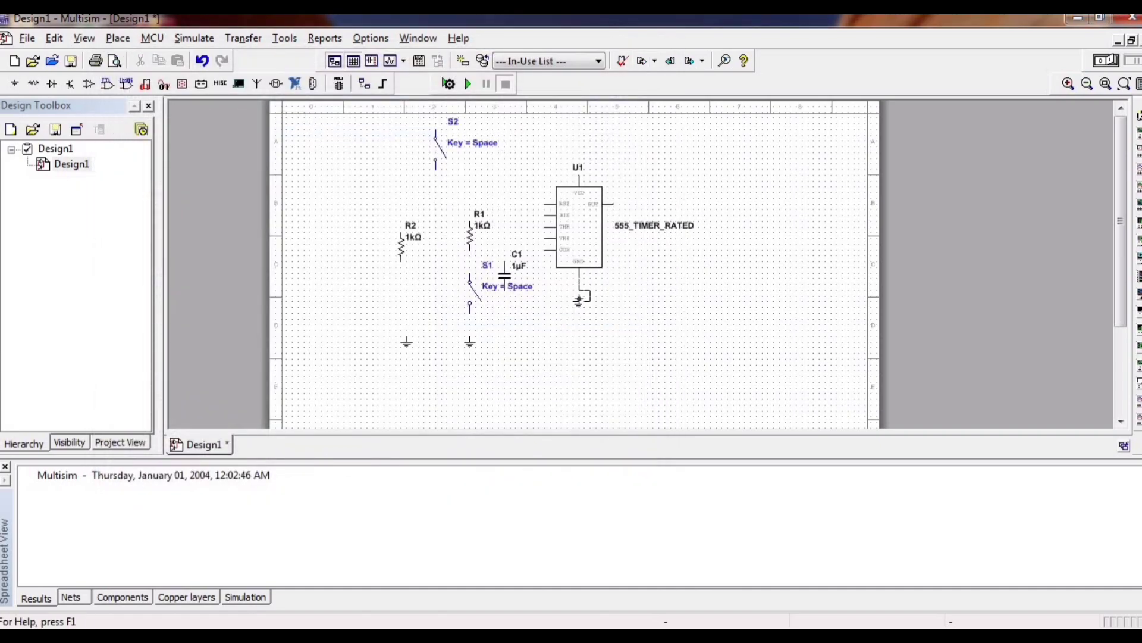
{"action": "left_click", "coordinate": [578, 297]}
{"action": "left_click", "coordinate": [470, 305]}
{"action": "left_click", "coordinate": [470, 342]}
Wire resistor R1's lower end to switch S1, and connect the timer's RST pin to that wire.
{"action": "left_click", "coordinate": [470, 251]}
{"action": "left_click", "coordinate": [469, 279]}
{"action": "scroll", "coordinate": [581, 285], "scroll_direction": "up", "scroll_amount": 3}
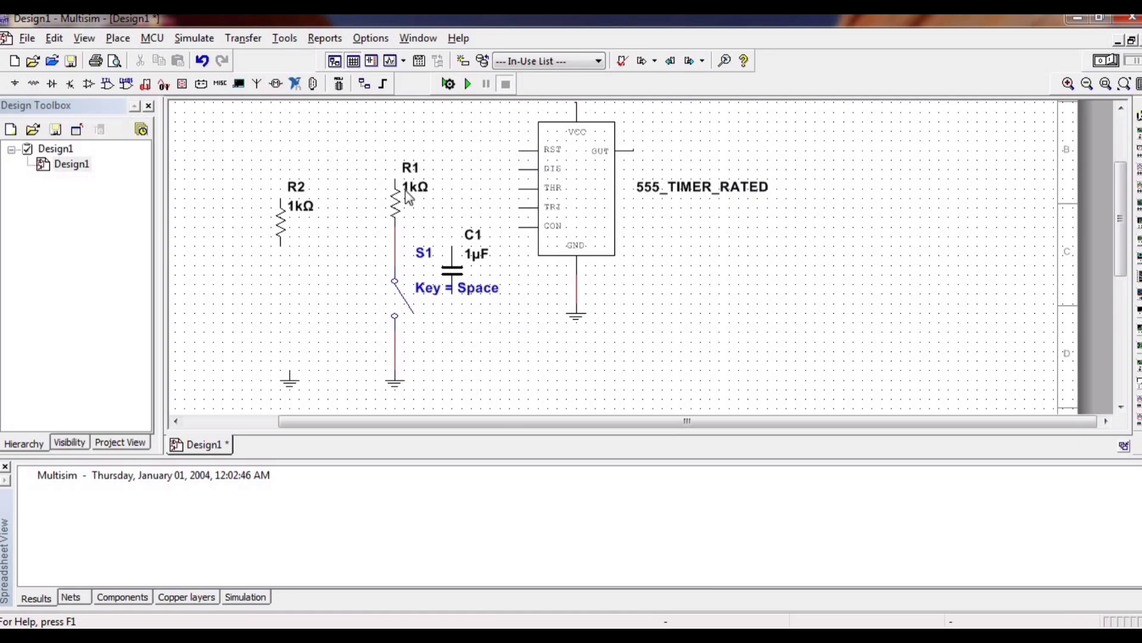
{"action": "left_click", "coordinate": [518, 153]}
{"action": "left_click", "coordinate": [395, 236]}
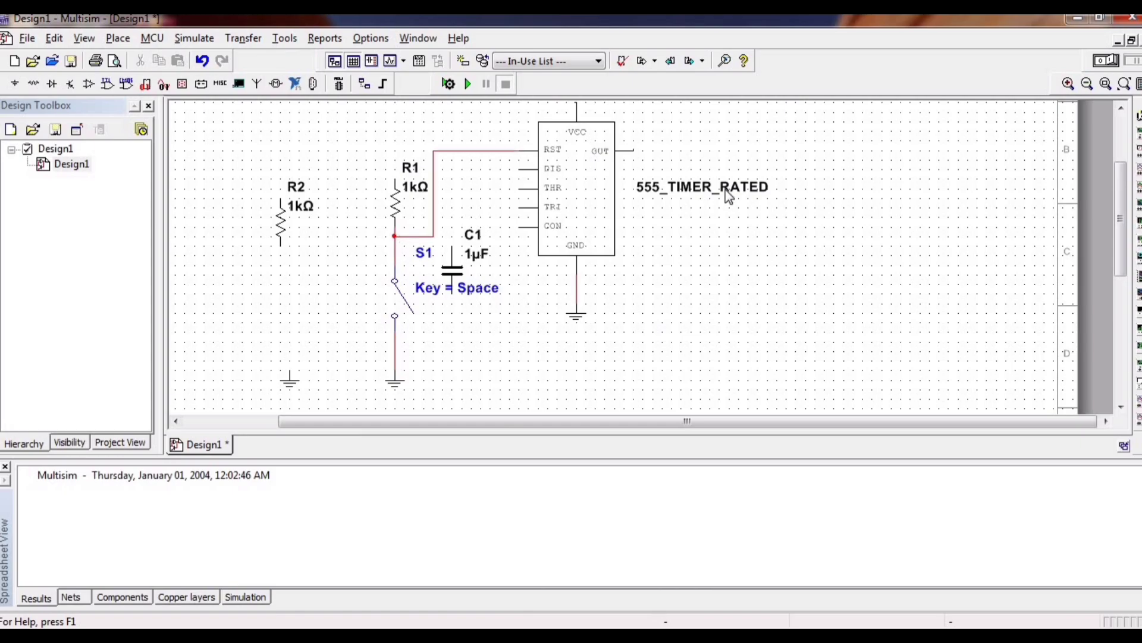
Wire resistor R1's upper end to the 555 timer's VCC pin.
{"action": "scroll", "coordinate": [724, 192], "scroll_direction": "up", "scroll_amount": 1}
{"action": "scroll", "coordinate": [718, 198], "scroll_direction": "down", "scroll_amount": 1}
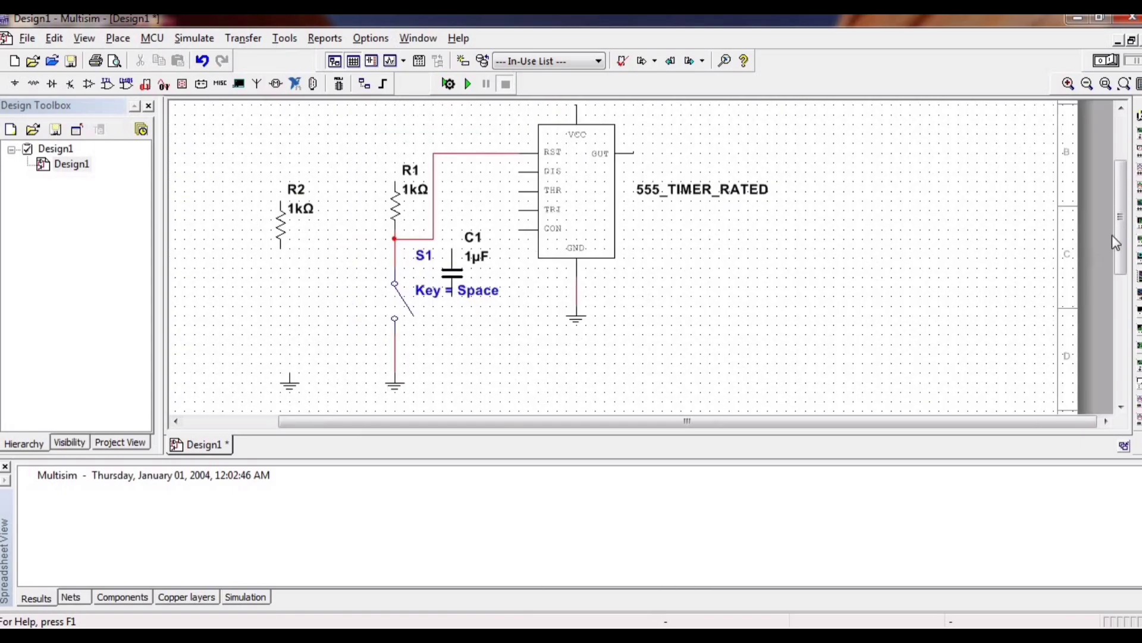
{"action": "left_click_drag", "start_coordinate": [1112, 235], "coordinate": [1113, 203]}
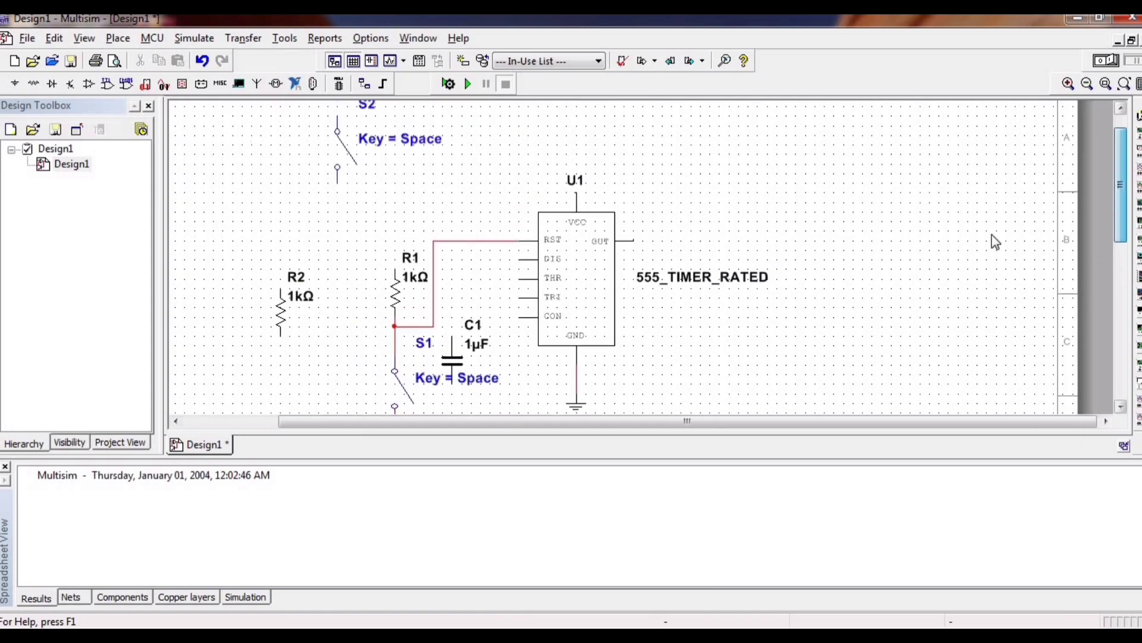
{"action": "left_click", "coordinate": [396, 271]}
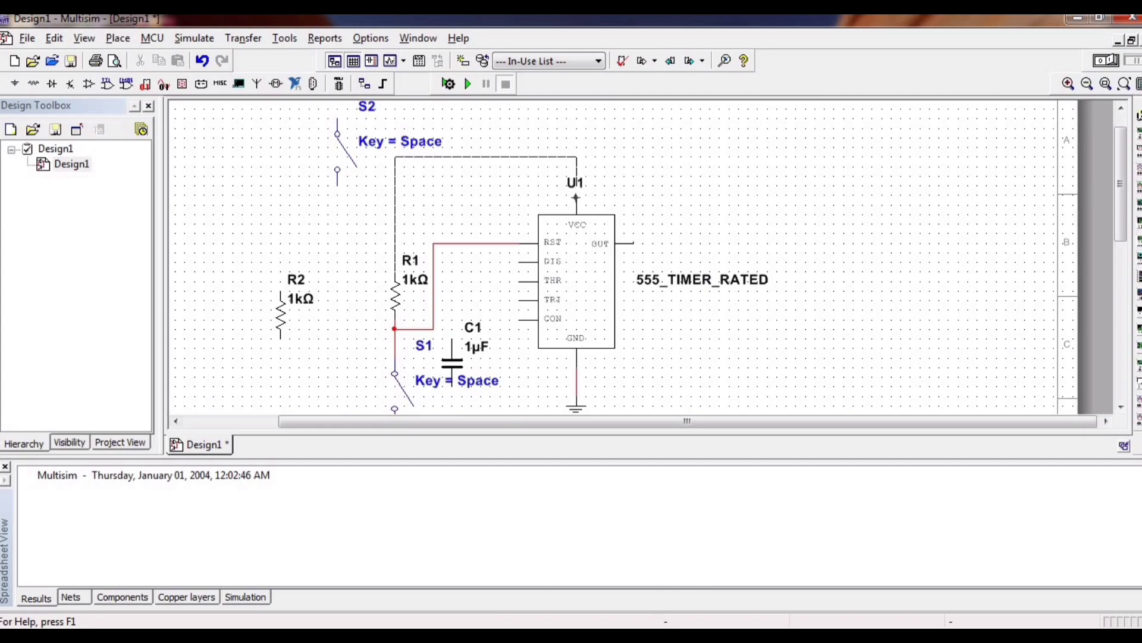
{"action": "left_click", "coordinate": [576, 198]}
Move resistor R2 up slightly and place switch S2 directly below it.
{"action": "left_click_drag", "start_coordinate": [268, 276], "coordinate": [305, 342]}
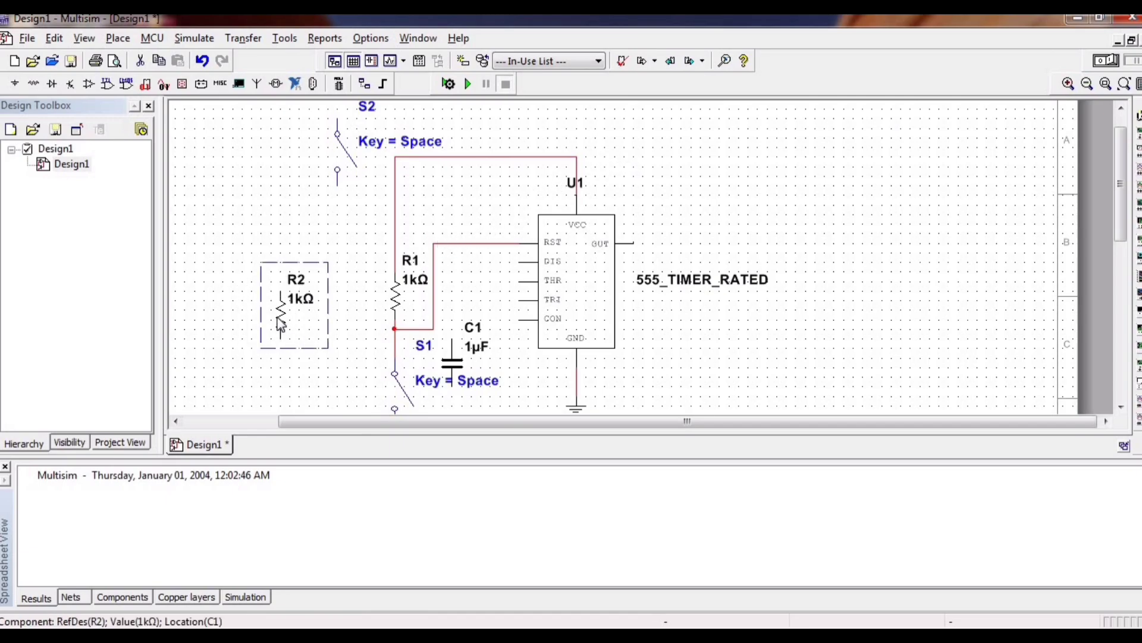
{"action": "left_click_drag", "start_coordinate": [282, 289], "coordinate": [283, 251]}
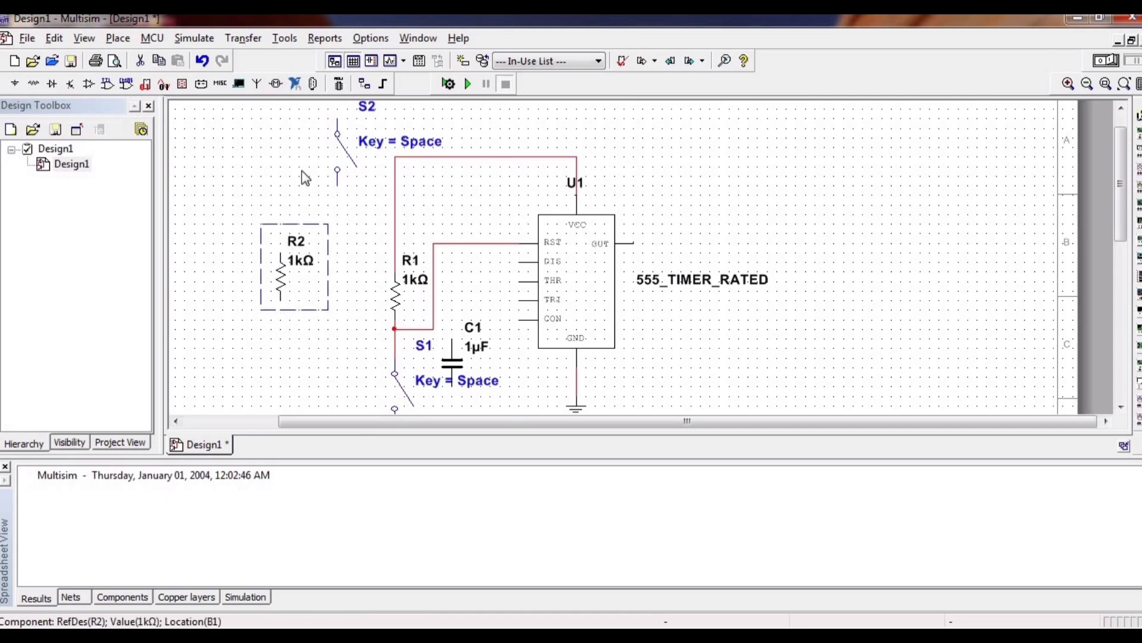
{"action": "left_click_drag", "start_coordinate": [290, 104], "coordinate": [356, 187]}
{"action": "left_click_drag", "start_coordinate": [337, 172], "coordinate": [280, 363]}
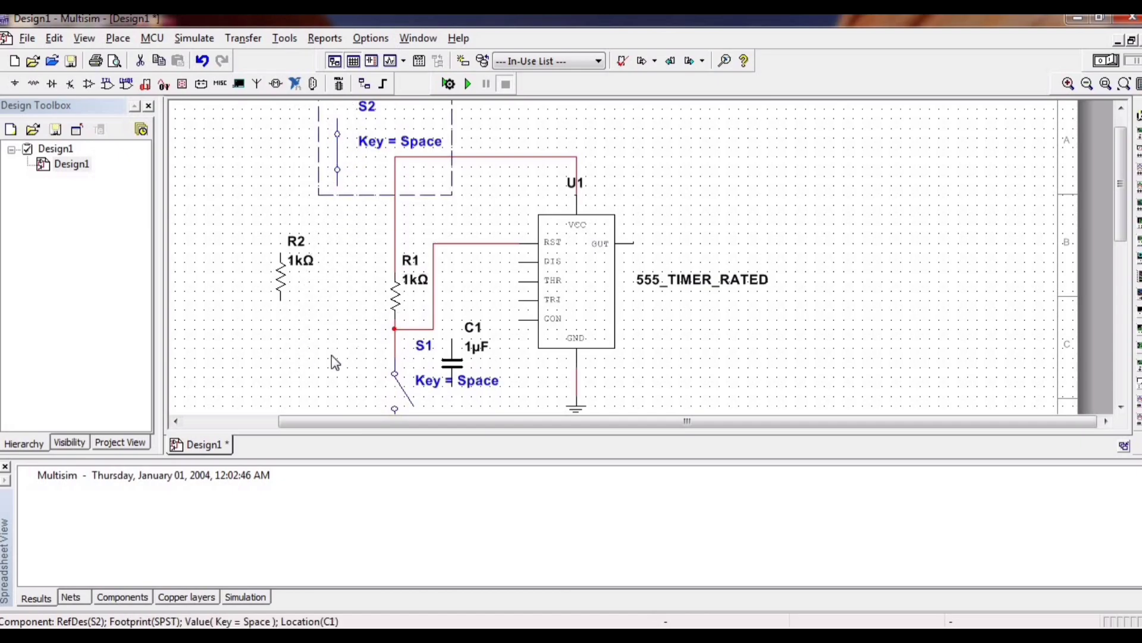
{"action": "left_click", "coordinate": [829, 240]}
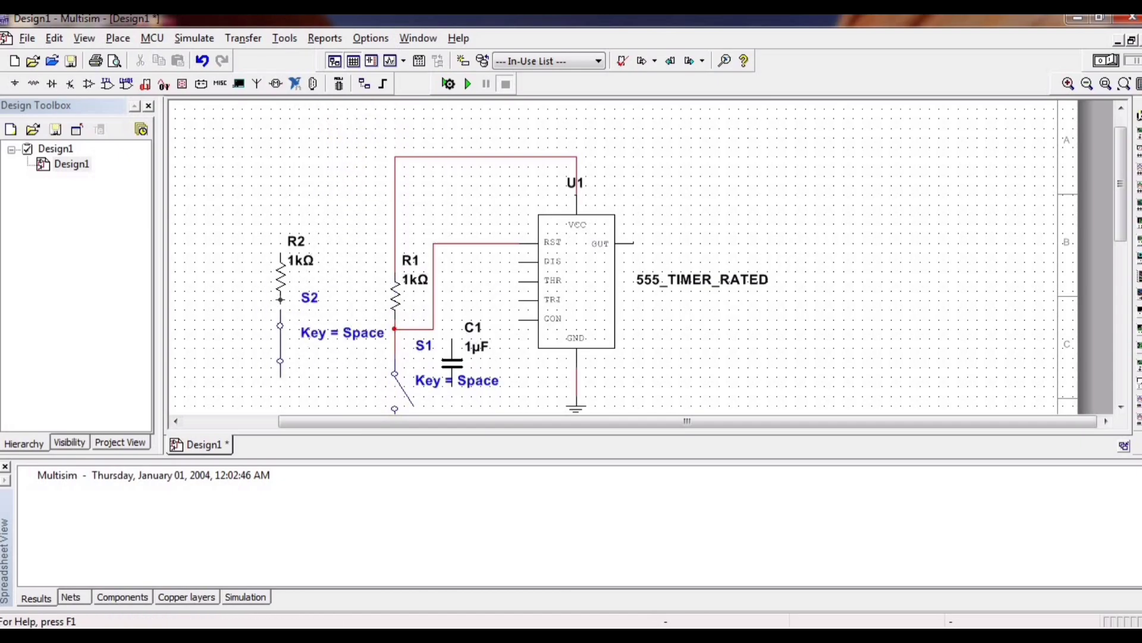
Wire resistor R2's lower end to switch S2 and its upper end to the VCC wire above R1.
{"action": "left_click", "coordinate": [281, 311]}
{"action": "left_click", "coordinate": [277, 252]}
{"action": "left_click", "coordinate": [394, 158]}
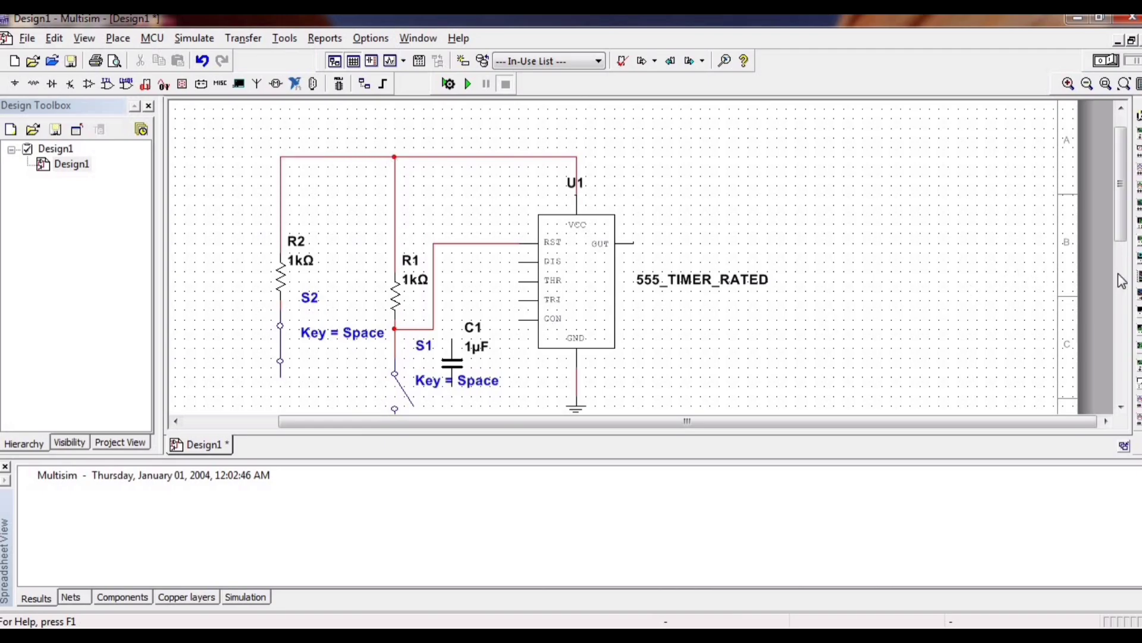
Align the leftmost ground symbol under switch S2 and wire S2's lower terminal to it.
{"action": "scroll", "coordinate": [1121, 270], "scroll_direction": "down", "scroll_amount": 3}
{"action": "scroll", "coordinate": [1121, 267], "scroll_direction": "down", "scroll_amount": 2}
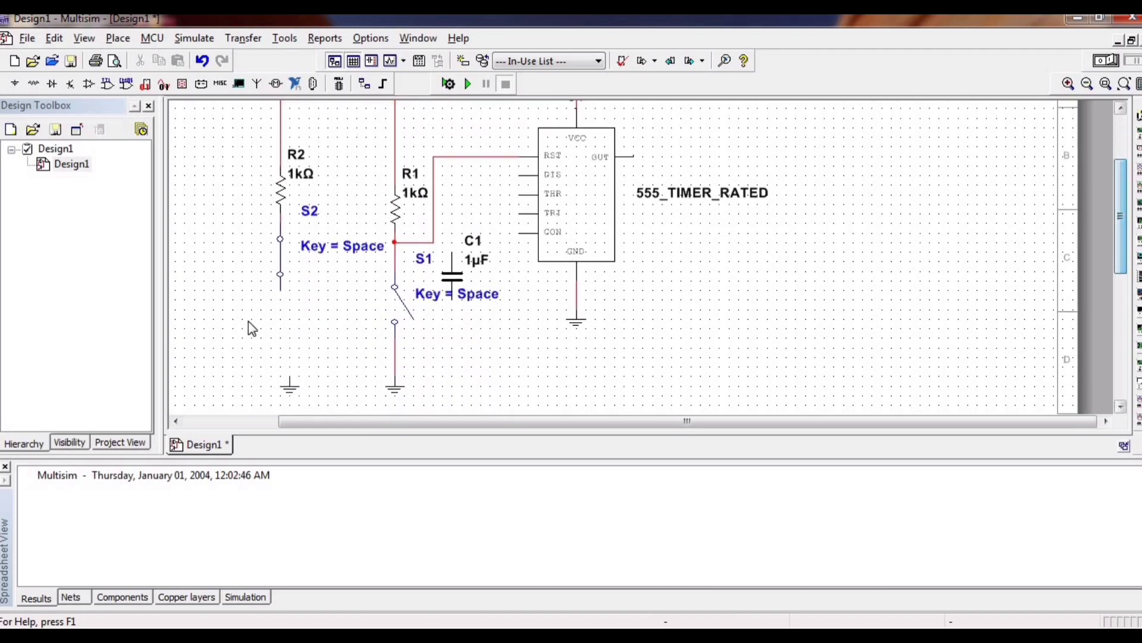
{"action": "scroll", "coordinate": [318, 410], "scroll_direction": "down", "scroll_amount": 10}
{"action": "left_click_drag", "start_coordinate": [276, 127], "coordinate": [319, 224]}
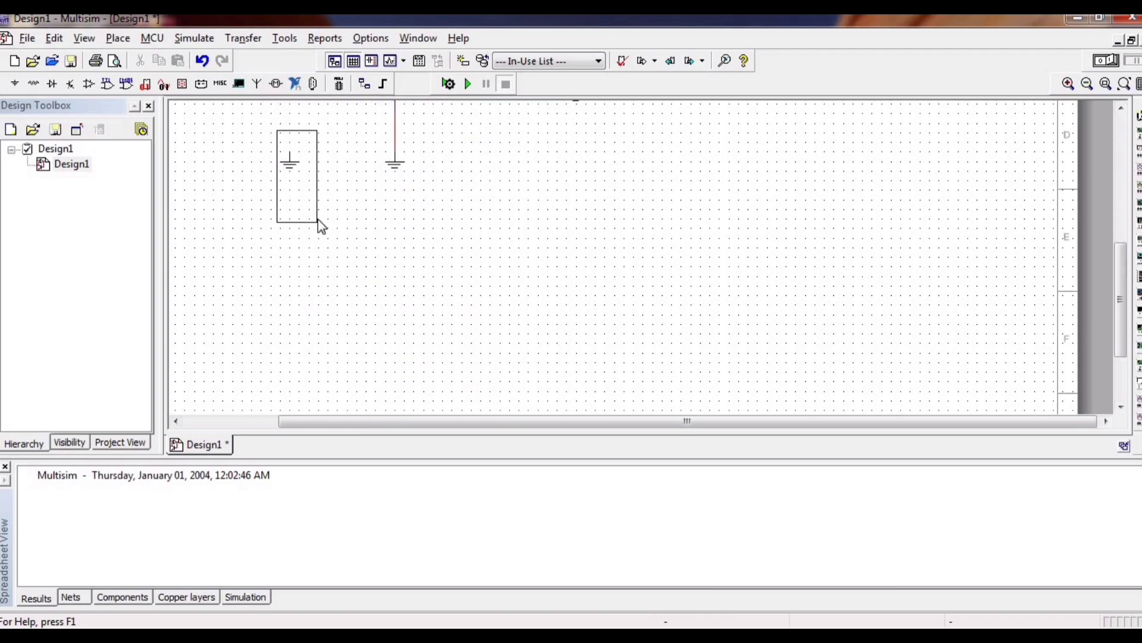
{"action": "left_click_drag", "start_coordinate": [280, 159], "coordinate": [271, 159]}
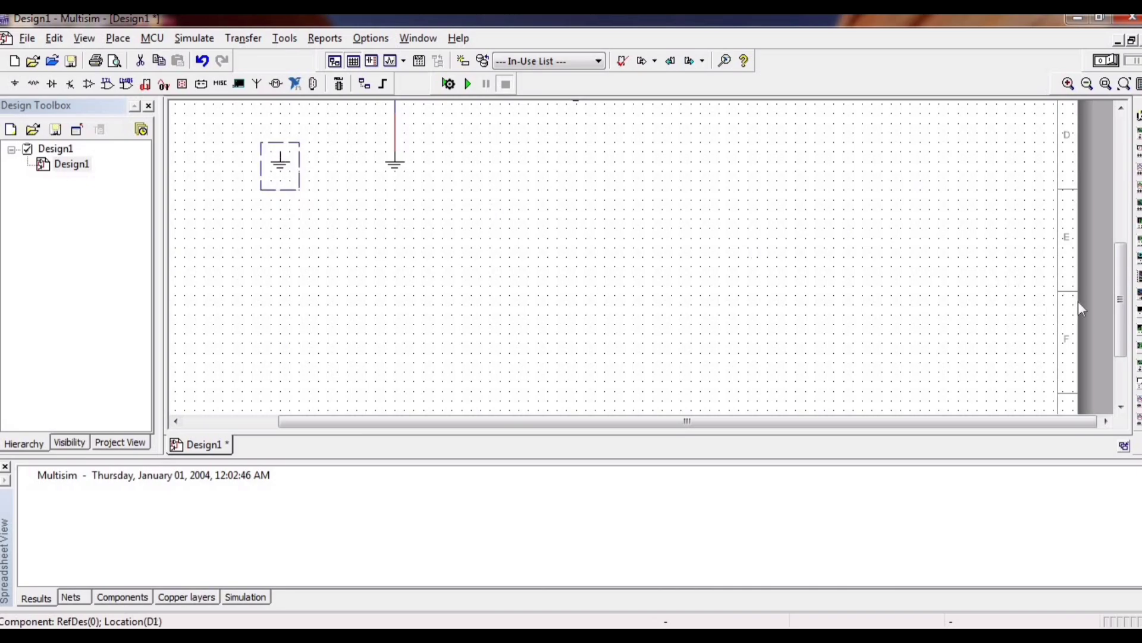
{"action": "left_click_drag", "start_coordinate": [1120, 275], "coordinate": [1123, 211]}
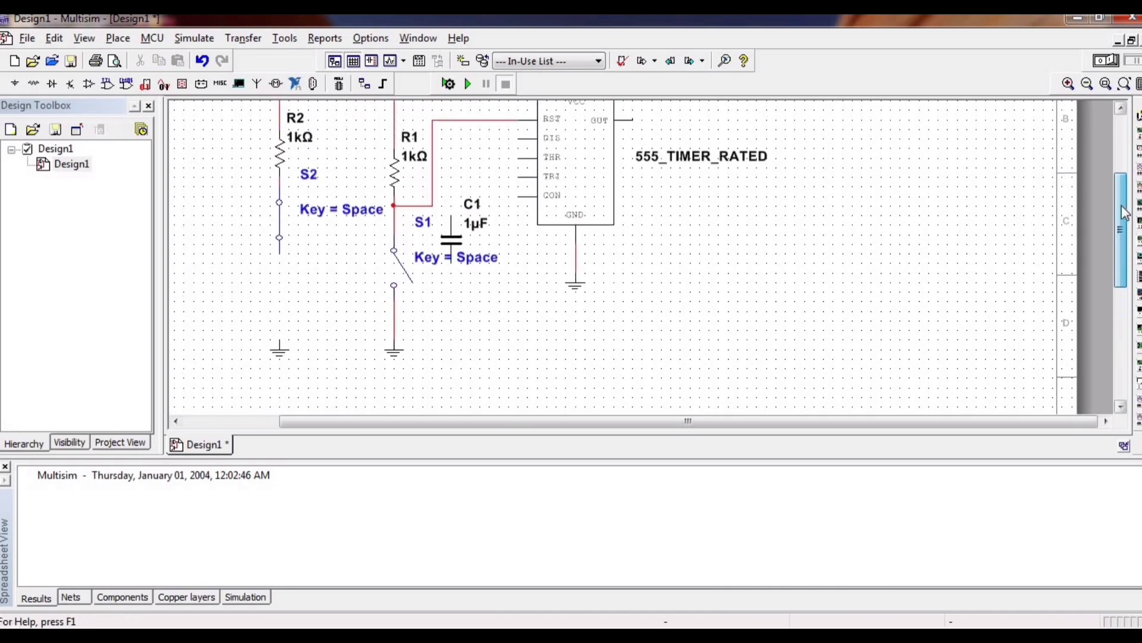
{"action": "left_click", "coordinate": [280, 255]}
{"action": "left_click", "coordinate": [279, 345]}
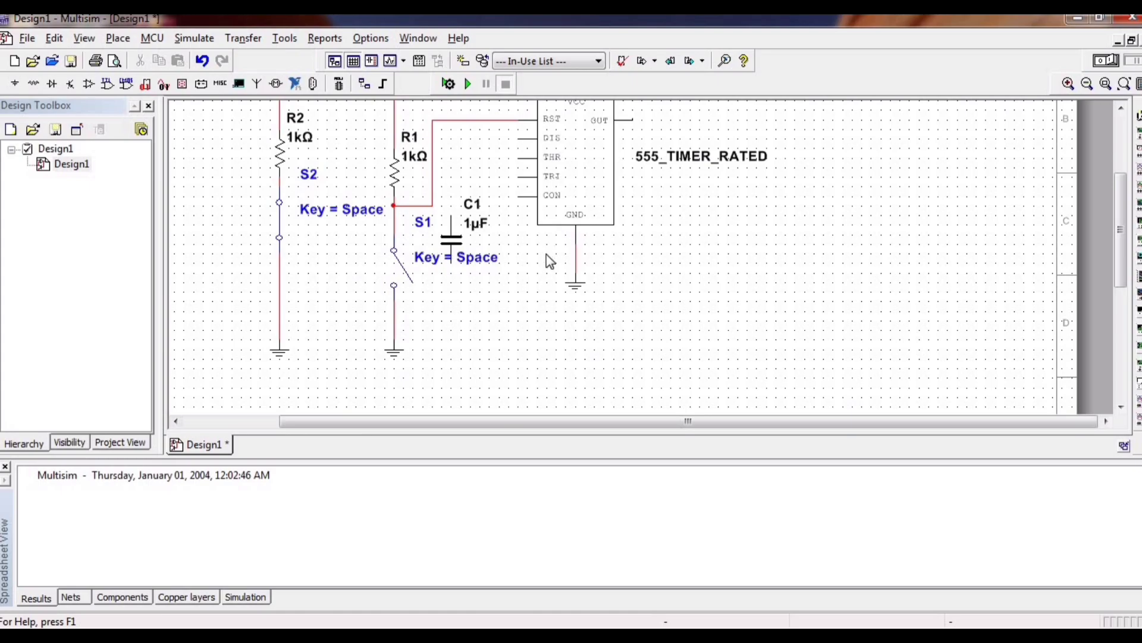
Place a resistor from the Basic group's RESISTOR family near capacitor C1.
{"action": "left_click_drag", "start_coordinate": [1127, 225], "coordinate": [1123, 189]}
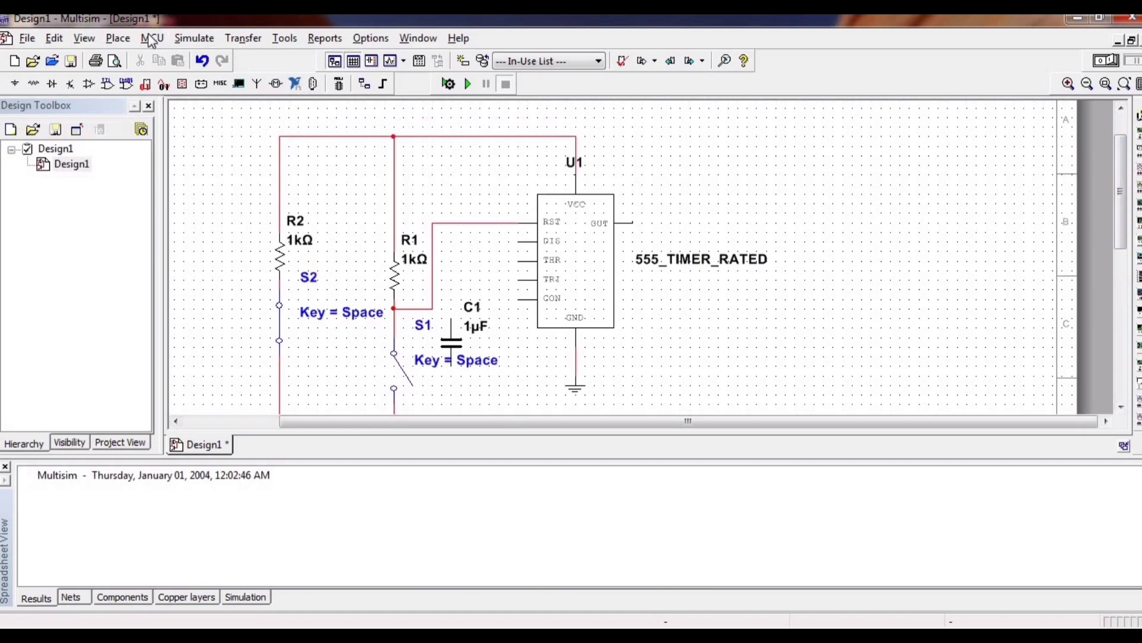
{"action": "left_click", "coordinate": [117, 38]}
{"action": "left_click", "coordinate": [156, 57]}
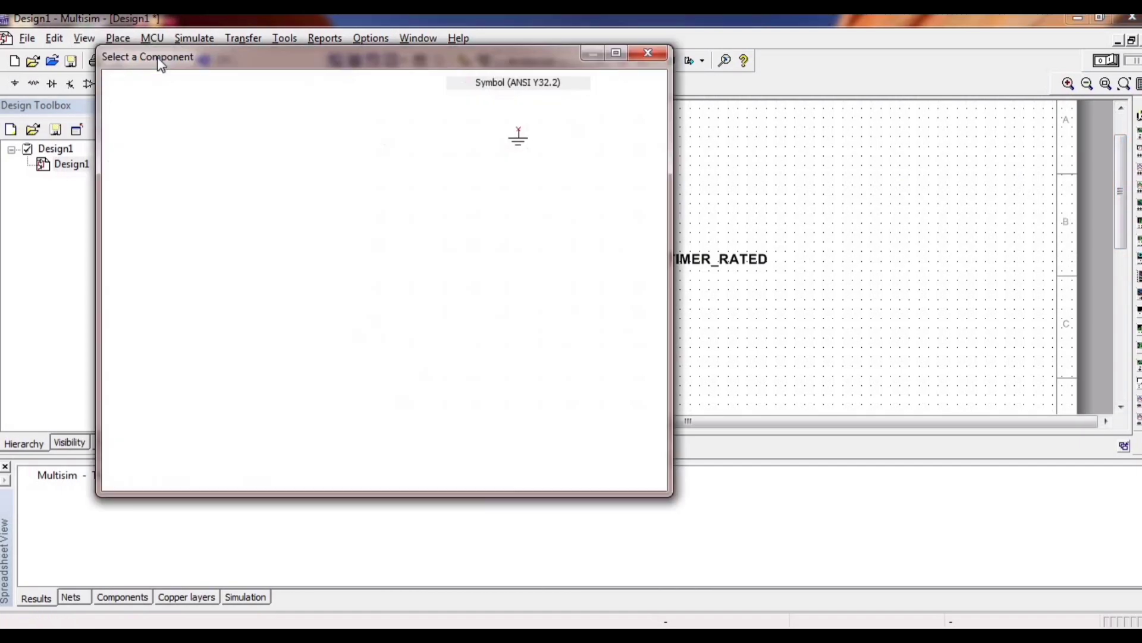
{"action": "left_click", "coordinate": [187, 141]}
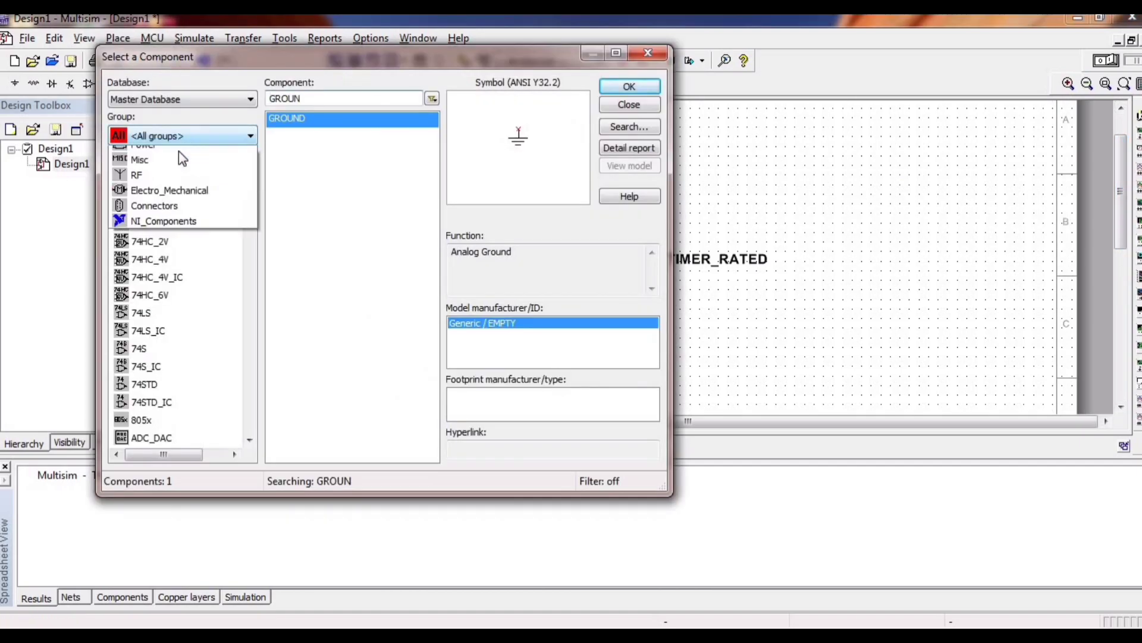
{"action": "left_click", "coordinate": [181, 185]}
{"action": "left_click", "coordinate": [299, 99]}
{"action": "key", "text": "BackSpace"}
{"action": "key", "text": "BackSpace"}
{"action": "key", "text": "BackSpace"}
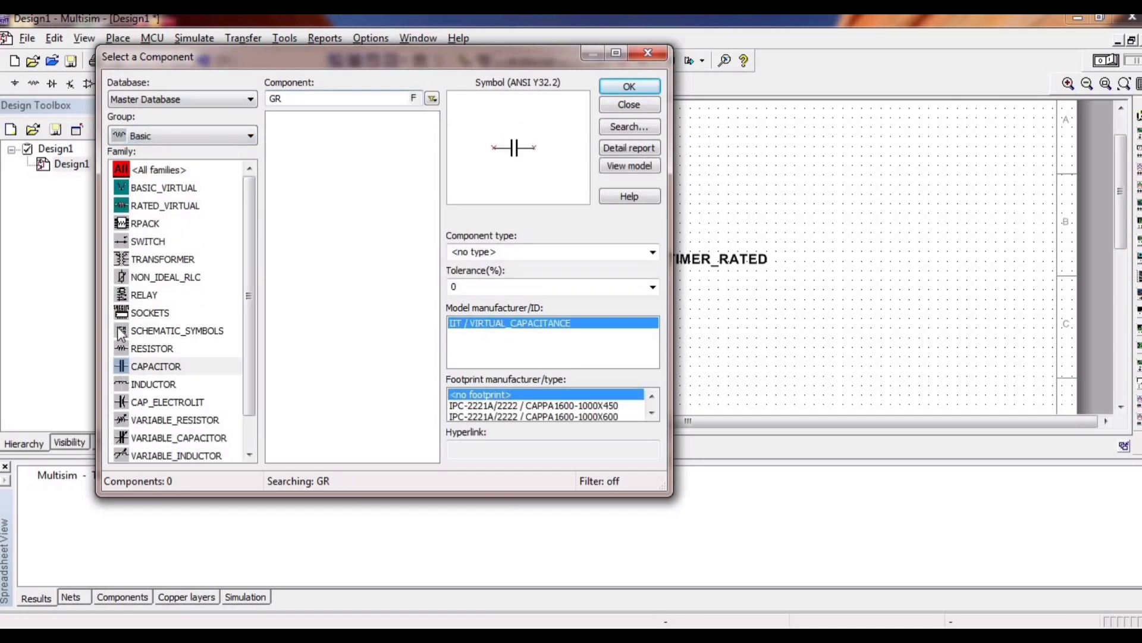
{"action": "left_click", "coordinate": [126, 351]}
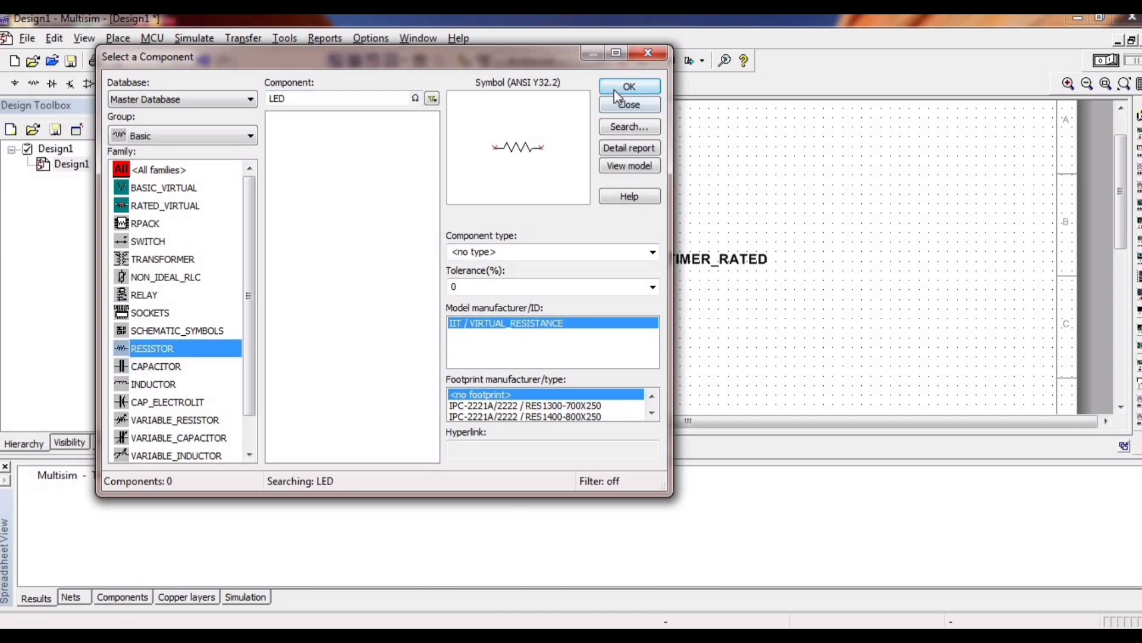
{"action": "left_click", "coordinate": [630, 87]}
{"action": "left_click", "coordinate": [463, 307]}
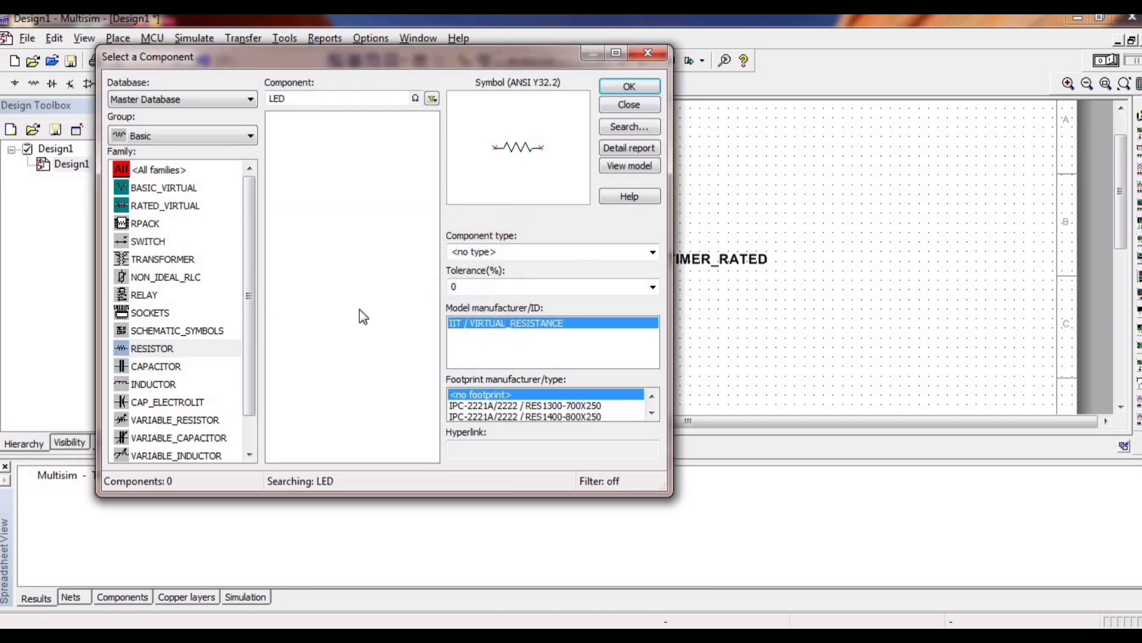
{"action": "left_click", "coordinate": [607, 87]}
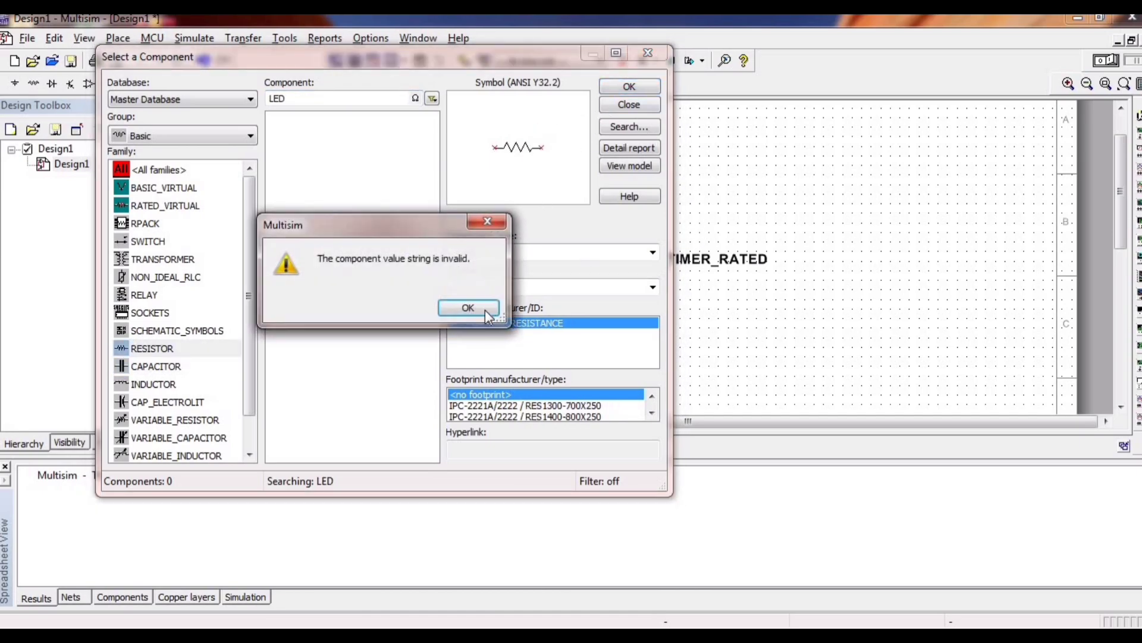
{"action": "left_click", "coordinate": [471, 307]}
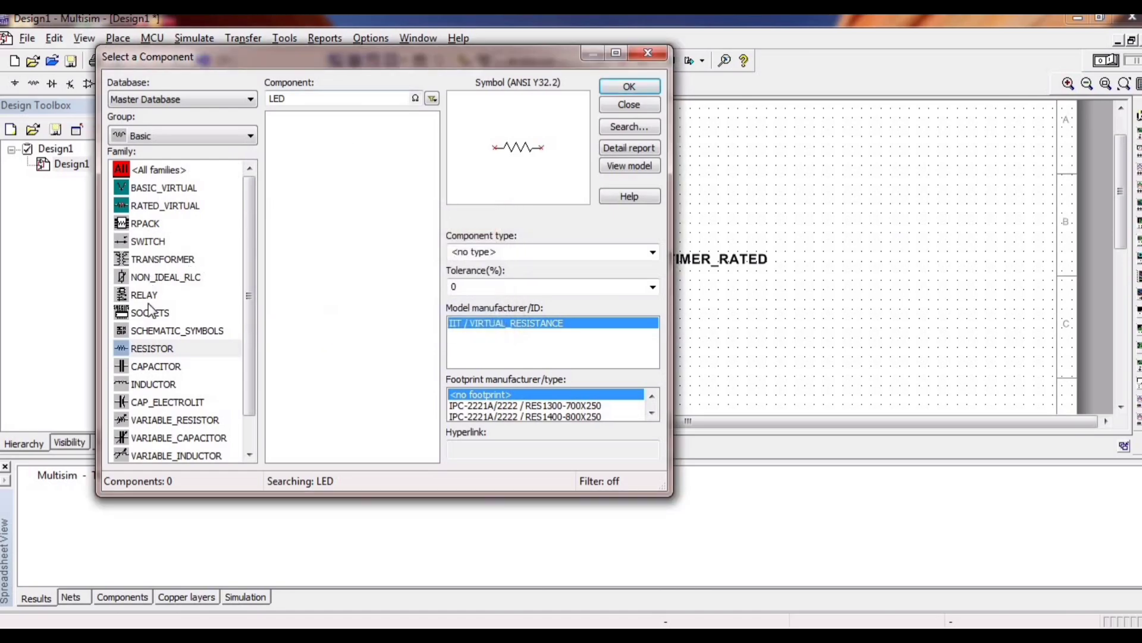
{"action": "left_click", "coordinate": [162, 349]}
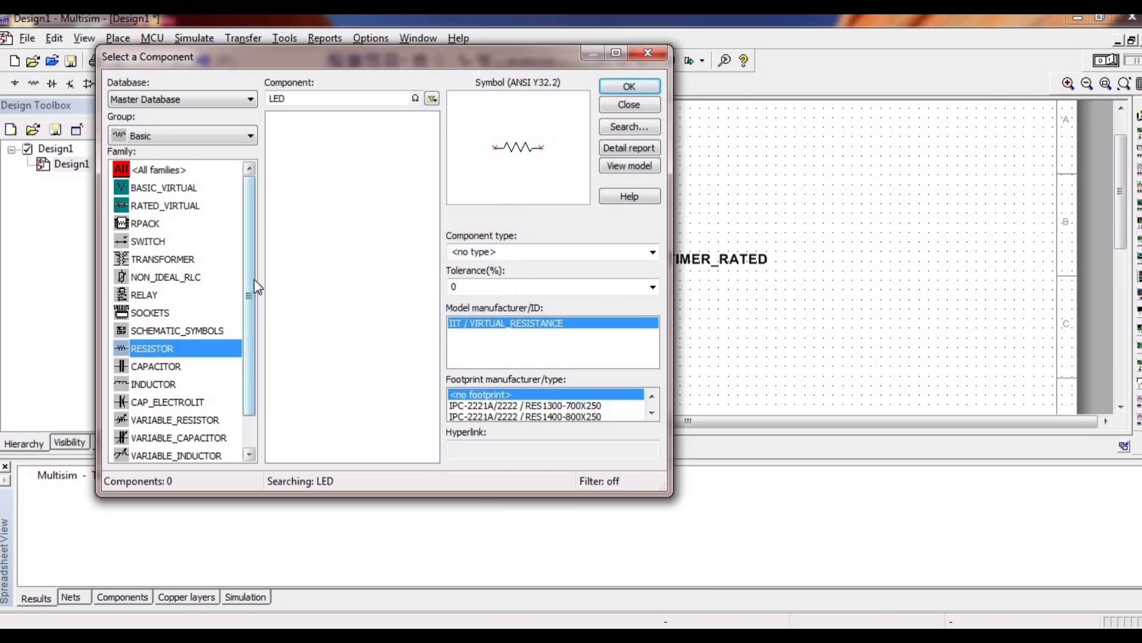
{"action": "double_click", "coordinate": [174, 344]}
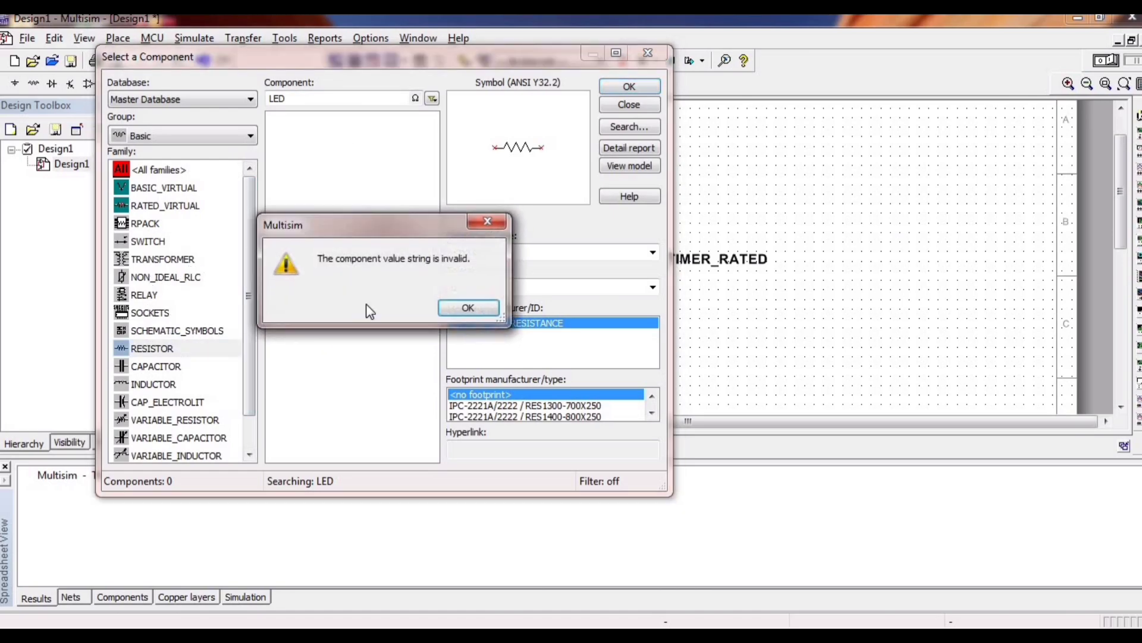
{"action": "left_click", "coordinate": [481, 313]}
{"action": "left_click", "coordinate": [648, 53]}
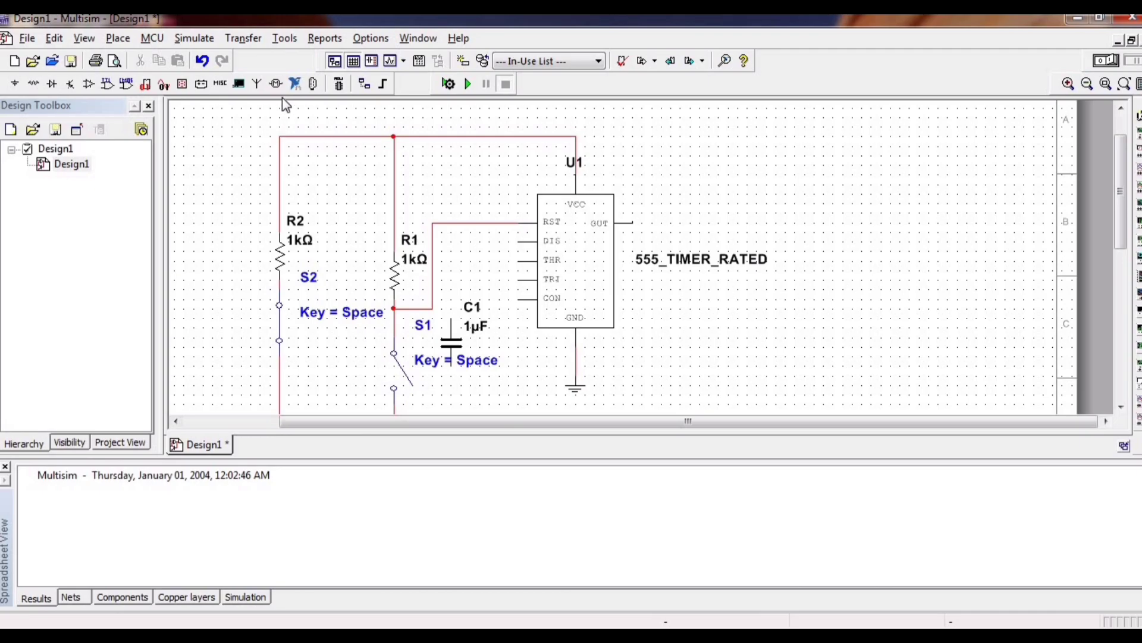
Place a 0.001 Ω resistor from the Basic group's RESISTOR family to the right of the 555 timer, below its label.
{"action": "left_click", "coordinate": [117, 39]}
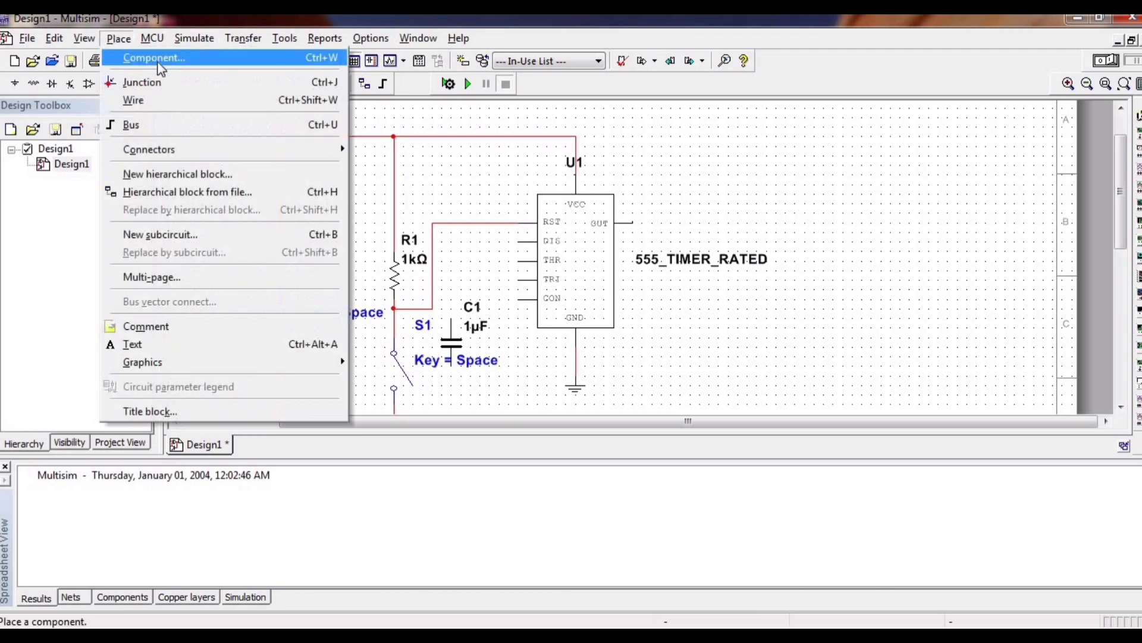
{"action": "left_click", "coordinate": [155, 56]}
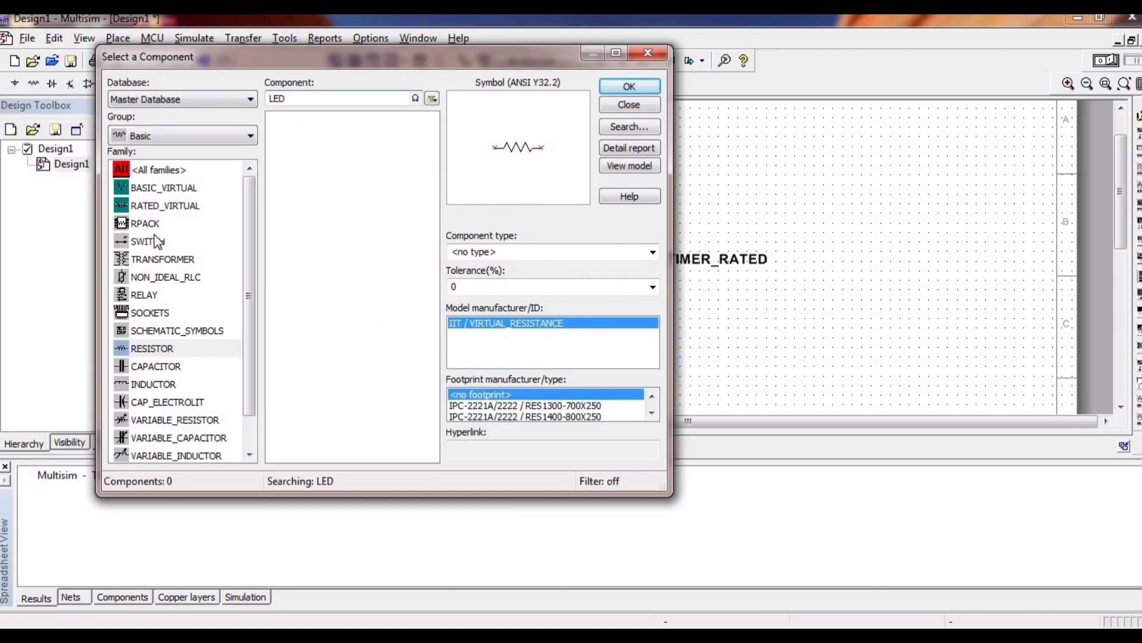
{"action": "left_click", "coordinate": [158, 170]}
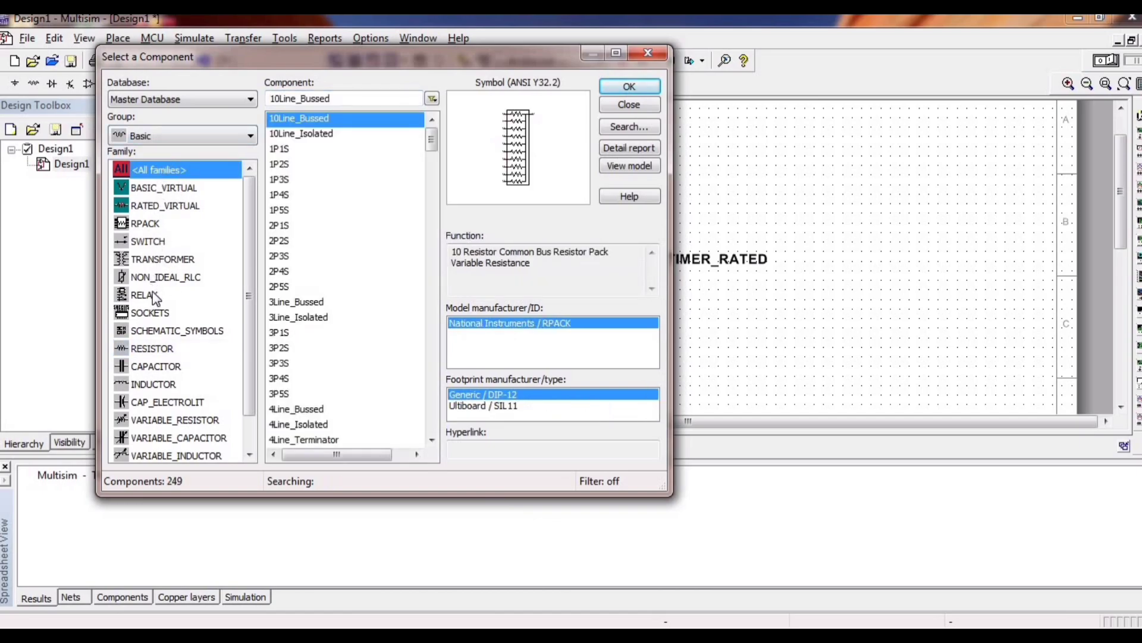
{"action": "left_click", "coordinate": [148, 347]}
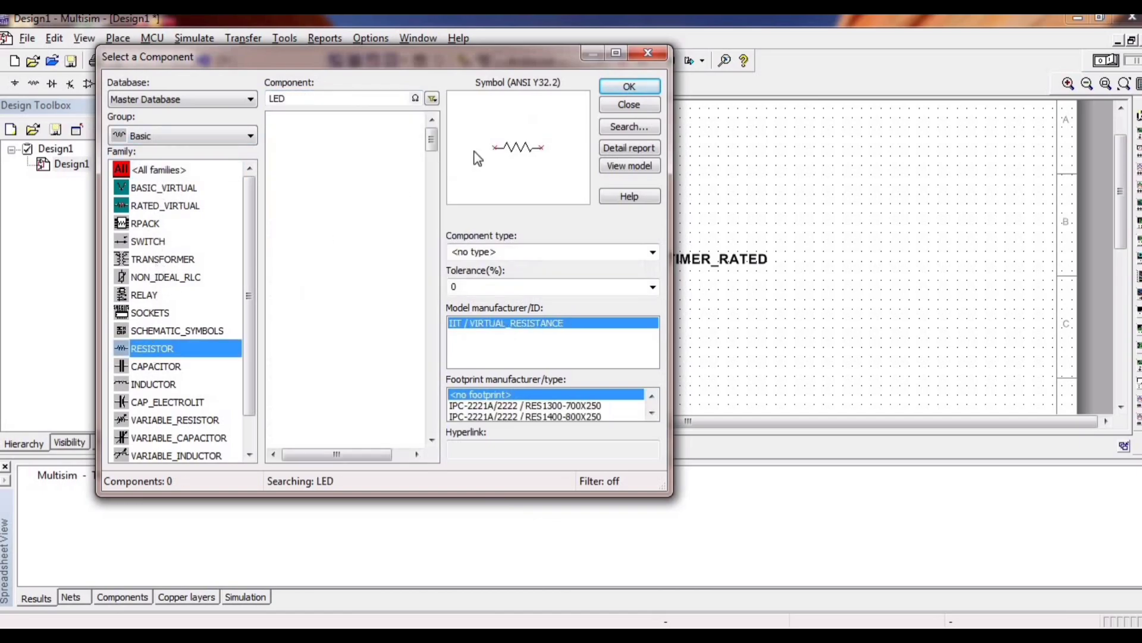
{"action": "left_click", "coordinate": [341, 95]}
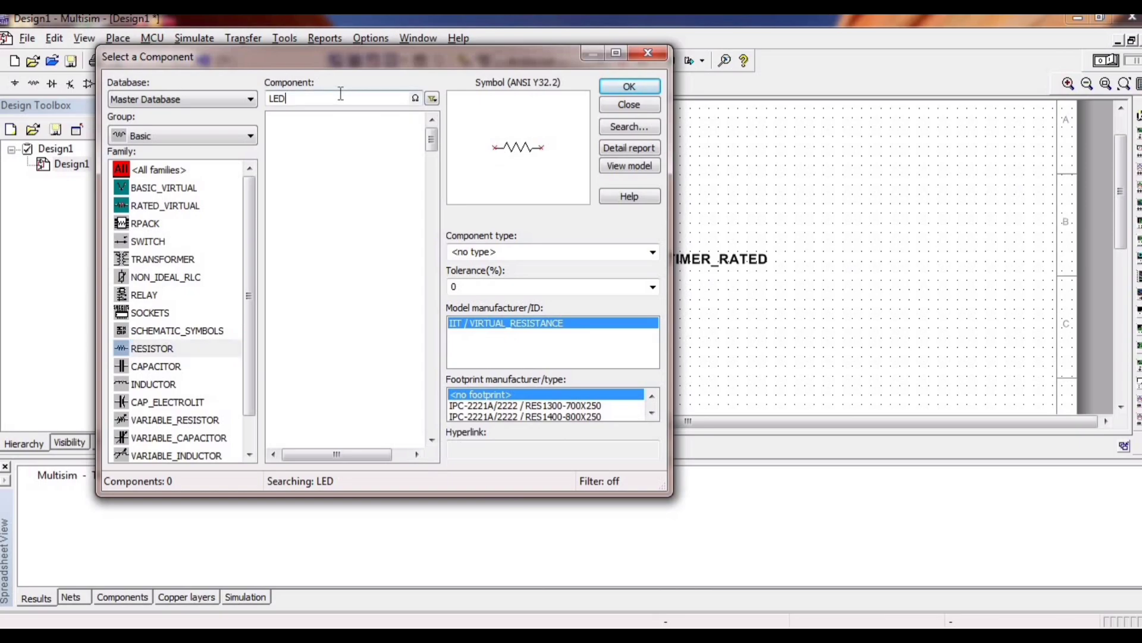
{"action": "key", "text": "BackSpace"}
{"action": "key", "text": "BackSpace"}
{"action": "key", "text": "BackSpace"}
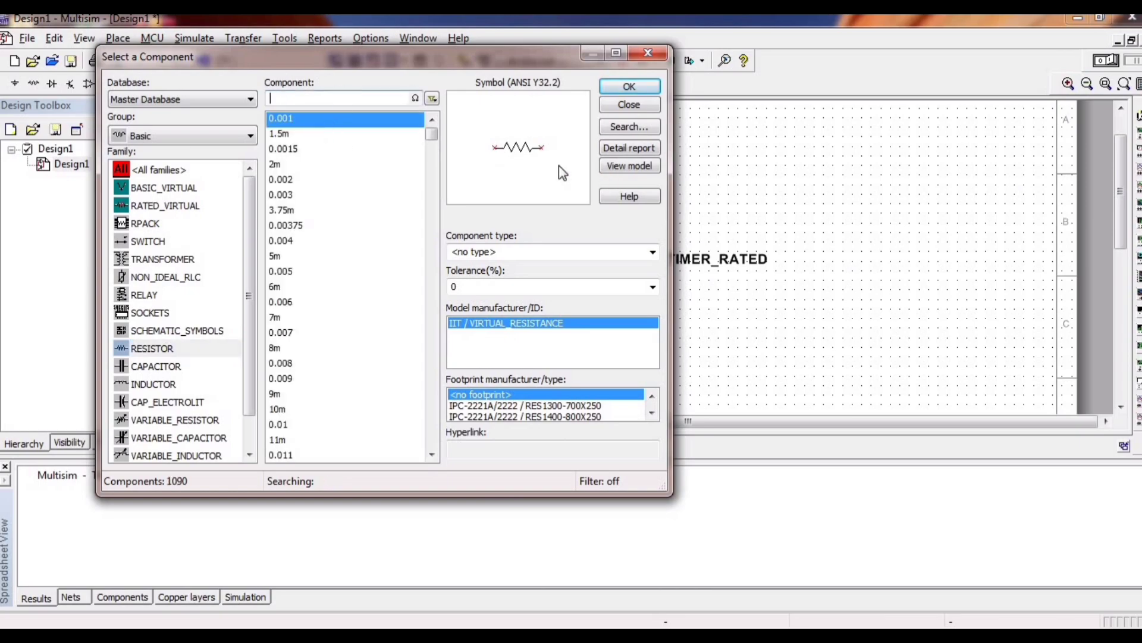
{"action": "left_click", "coordinate": [629, 86]}
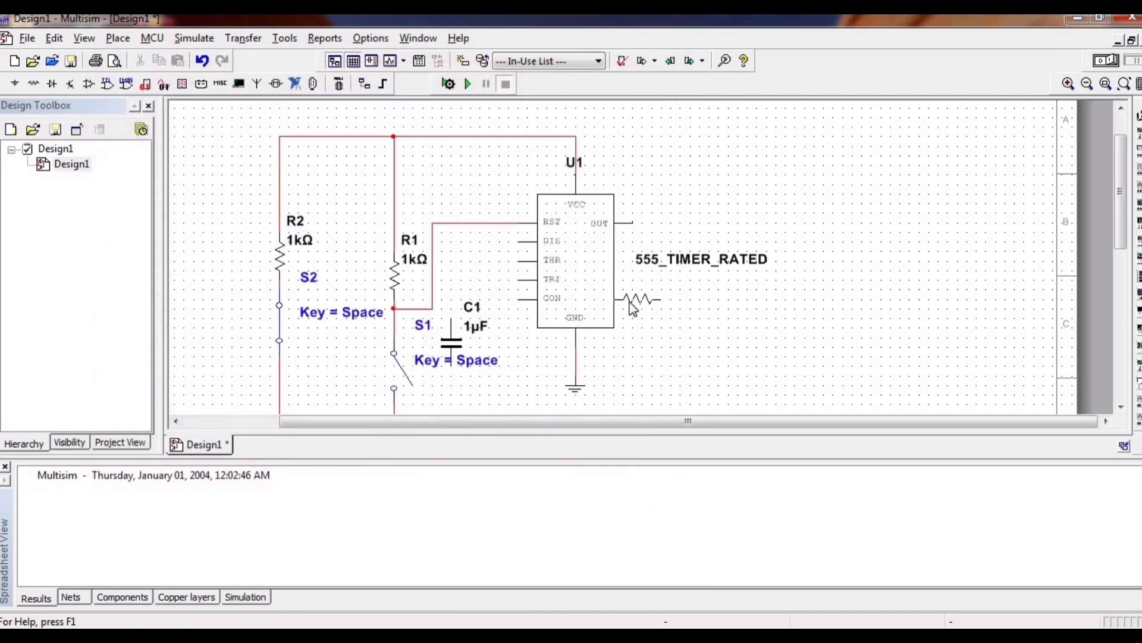
{"action": "left_click", "coordinate": [719, 309]}
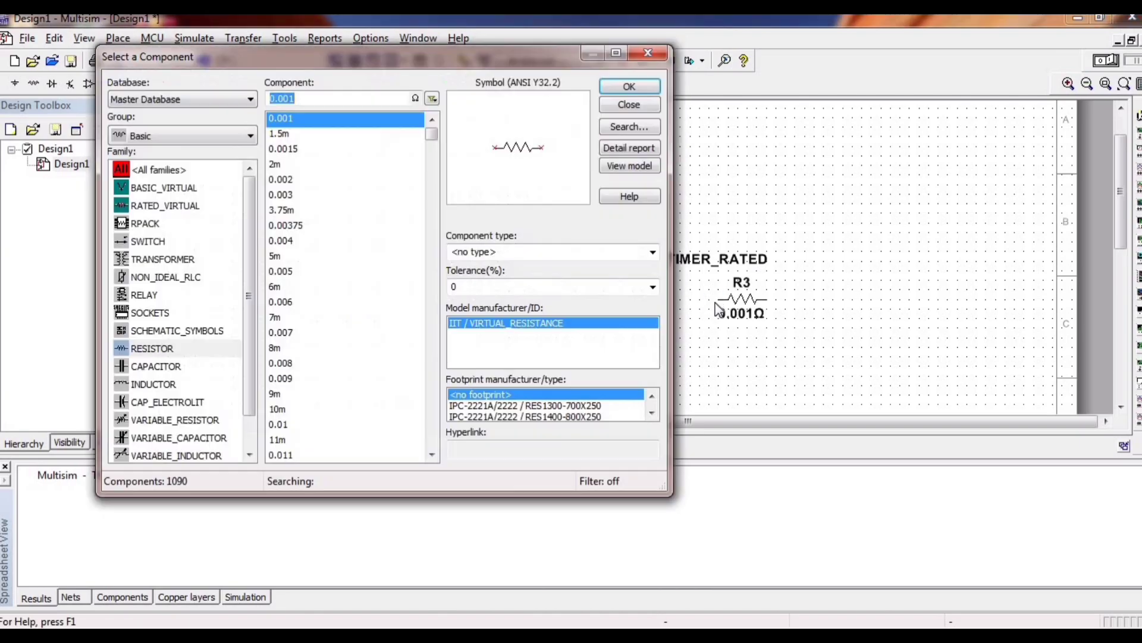
{"action": "left_click", "coordinate": [647, 53]}
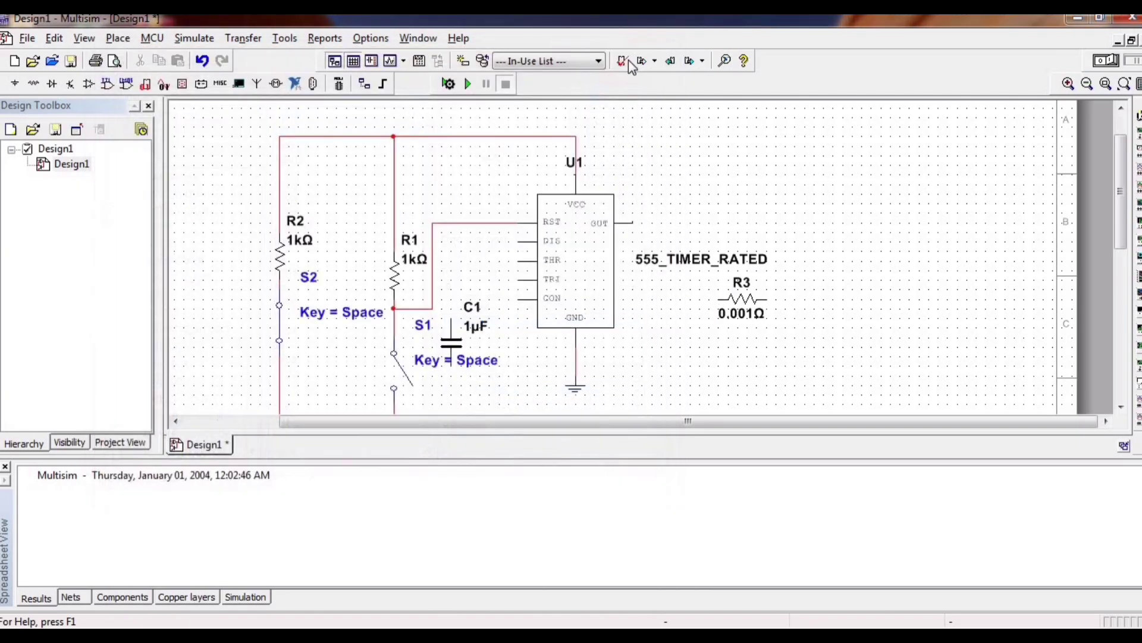
Search all families of the Basic group for LED and place an LED_RED_RATED just right of and below resistor R3.
{"action": "left_click", "coordinate": [117, 39]}
{"action": "left_click", "coordinate": [128, 56]}
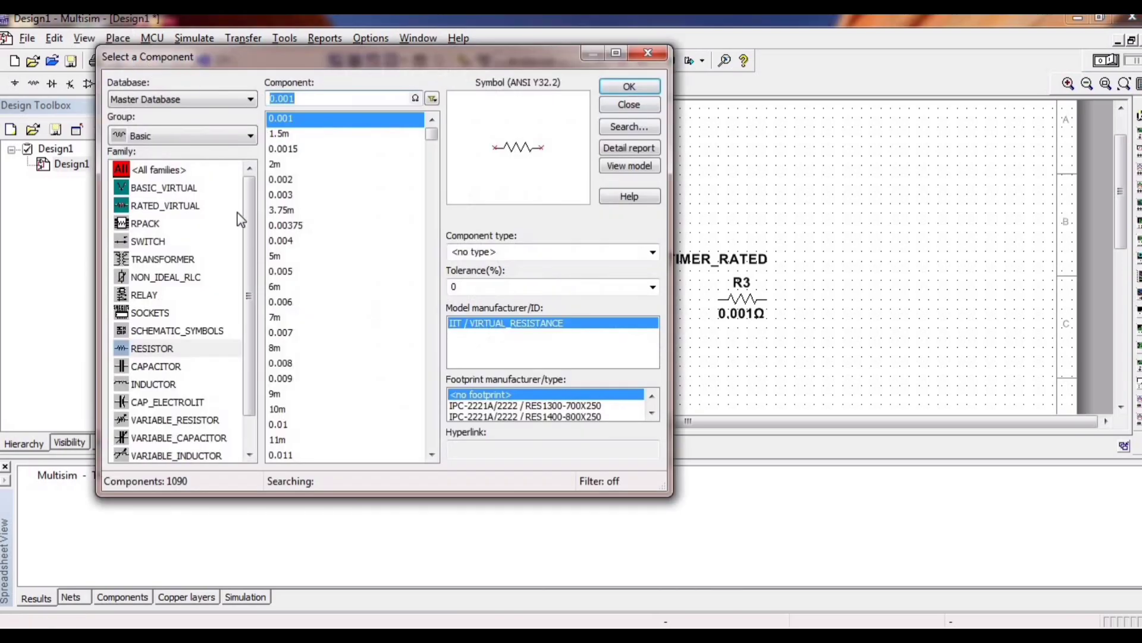
{"action": "left_click_drag", "start_coordinate": [251, 298], "coordinate": [248, 213]}
{"action": "left_click", "coordinate": [173, 173]}
{"action": "left_click", "coordinate": [339, 98]}
{"action": "key", "text": "BackSpace"}
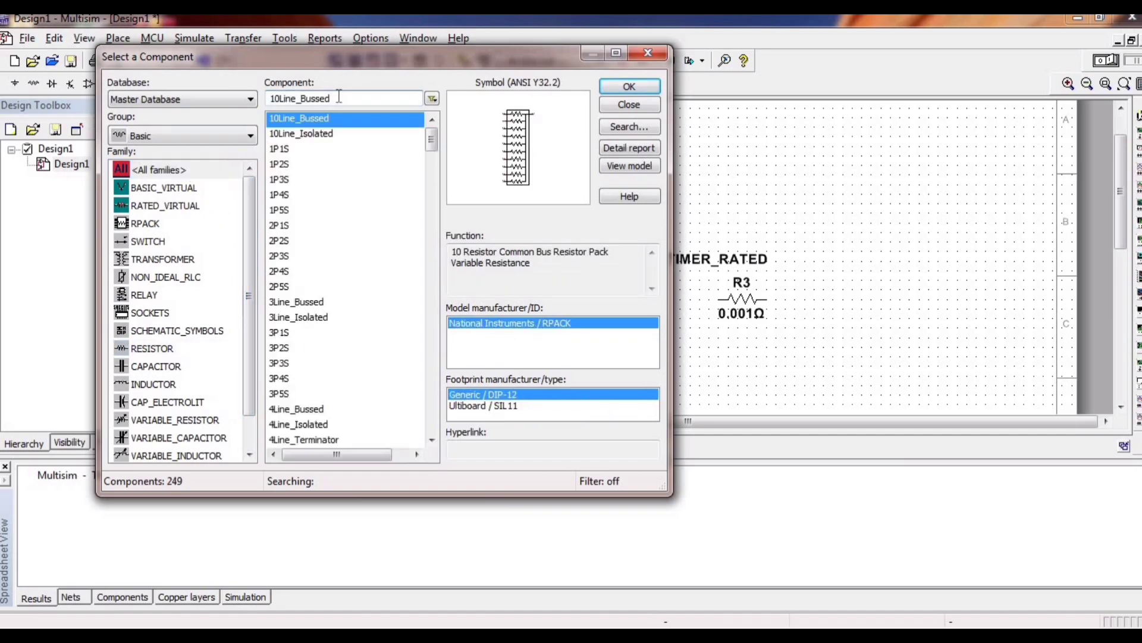
{"action": "key", "text": "BackSpace"}
{"action": "key", "text": "BackSpace"}
{"action": "key", "text": "BackSpace"}
{"action": "key", "text": "BackSpace"}
{"action": "key", "text": "BackSpace"}
{"action": "key", "text": "BackSpace"}
{"action": "key", "text": "BackSpace"}
{"action": "key", "text": "BackSpace"}
{"action": "key", "text": "BackSpace"}
{"action": "key", "text": "BackSpace"}
{"action": "key", "text": "BackSpace"}
{"action": "key", "text": "BackSpace"}
{"action": "type", "text": "LED"}
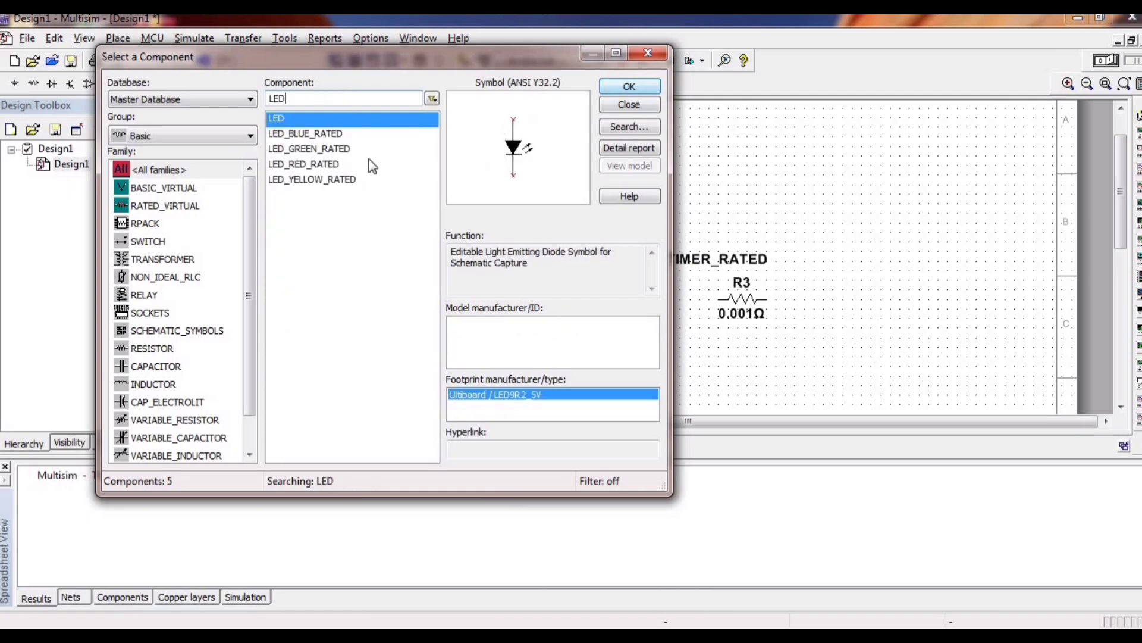
{"action": "left_click", "coordinate": [319, 167]}
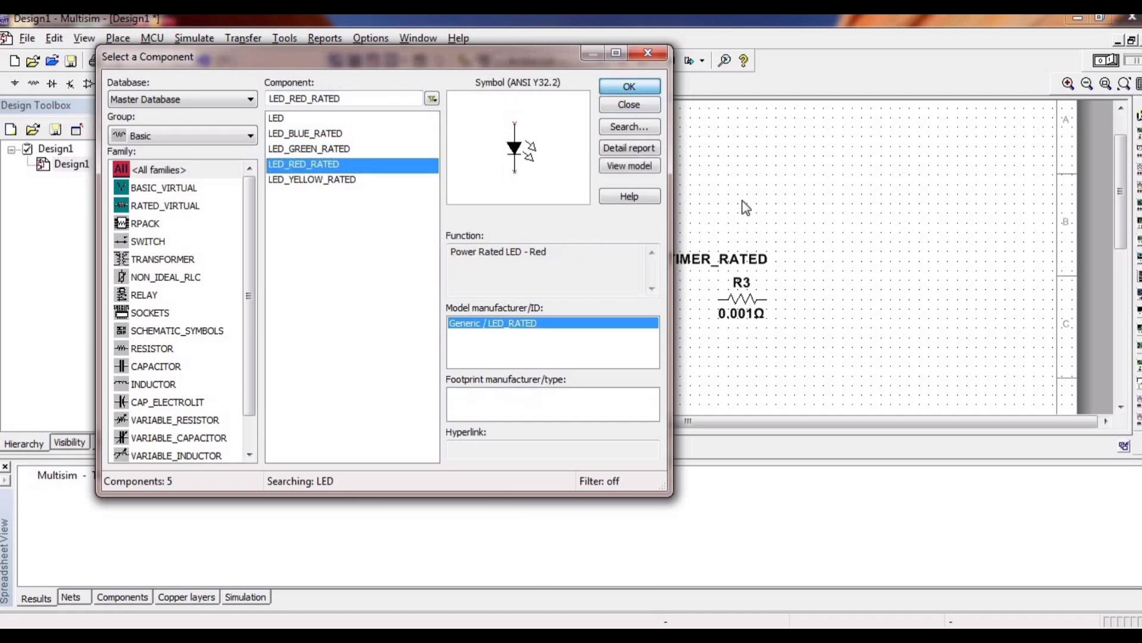
{"action": "left_click", "coordinate": [630, 86]}
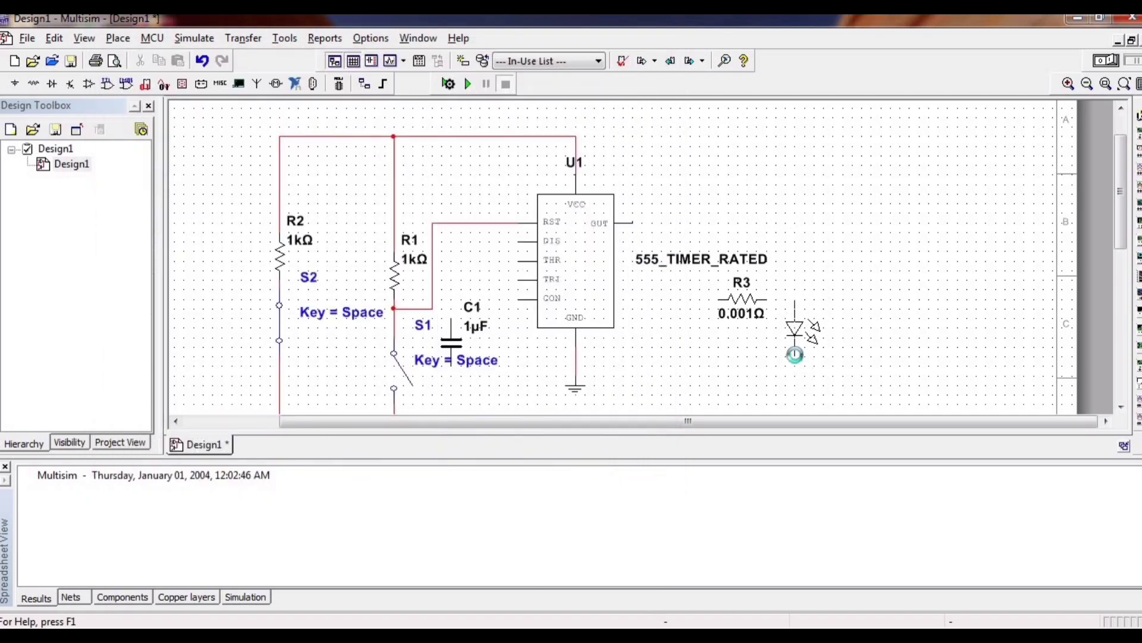
{"action": "left_click", "coordinate": [795, 358]}
{"action": "left_click", "coordinate": [632, 58]}
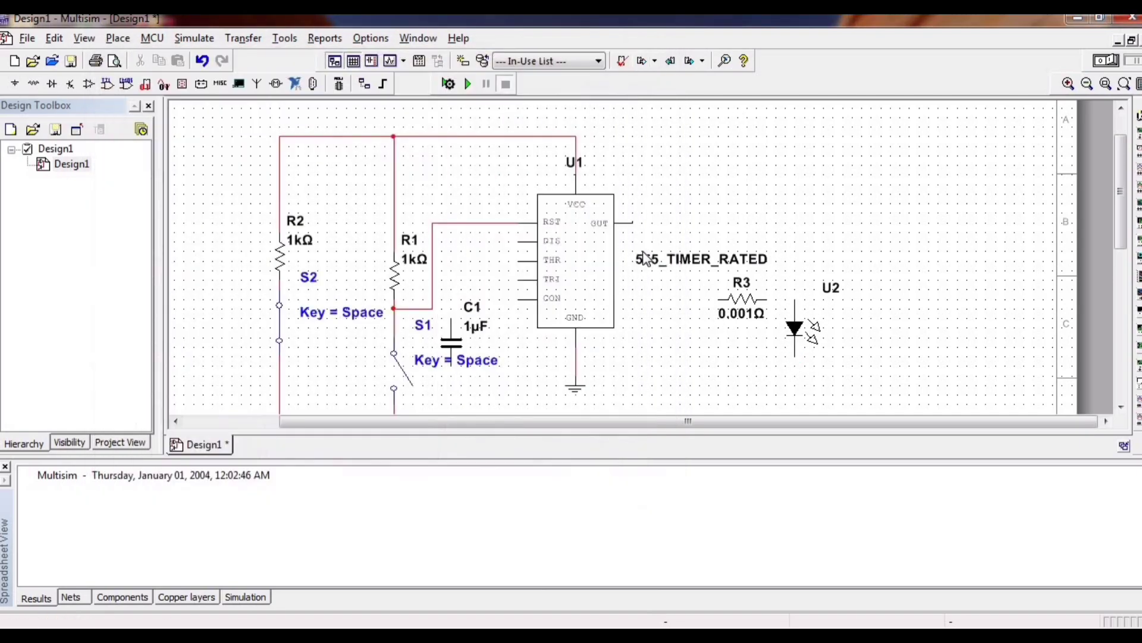
Wire the timer's OUT pin through resistor R3 and LED U2 to the wire between the GND pin and its ground symbol.
{"action": "left_click", "coordinate": [634, 223]}
{"action": "left_click", "coordinate": [718, 300]}
{"action": "left_click", "coordinate": [767, 299]}
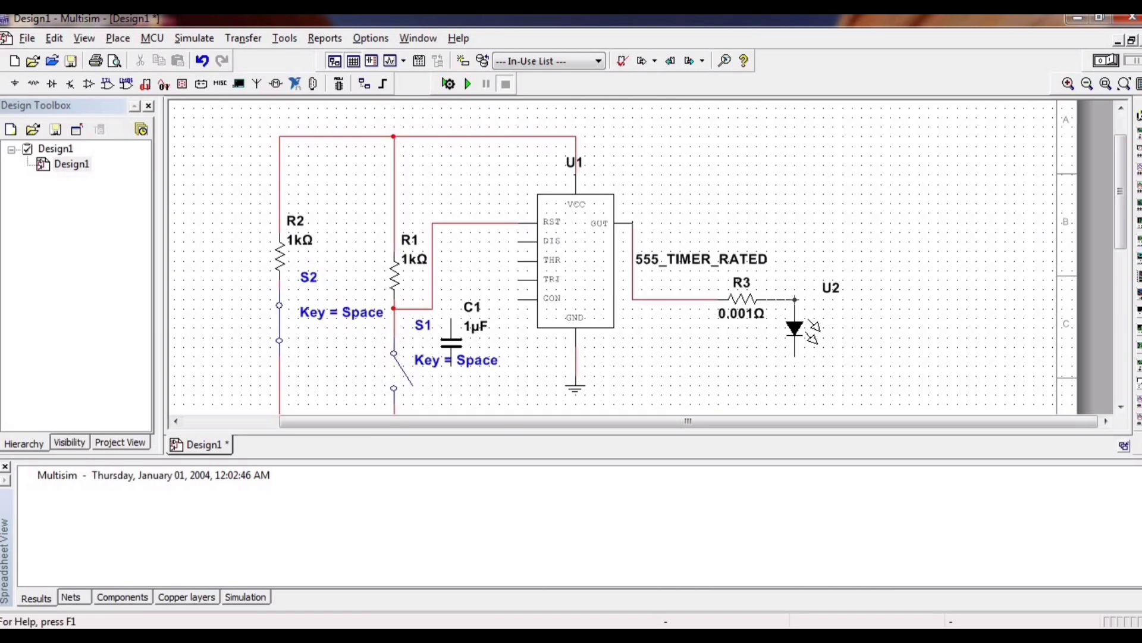
{"action": "left_click", "coordinate": [794, 301]}
{"action": "left_click", "coordinate": [795, 355]}
{"action": "left_click", "coordinate": [577, 364]}
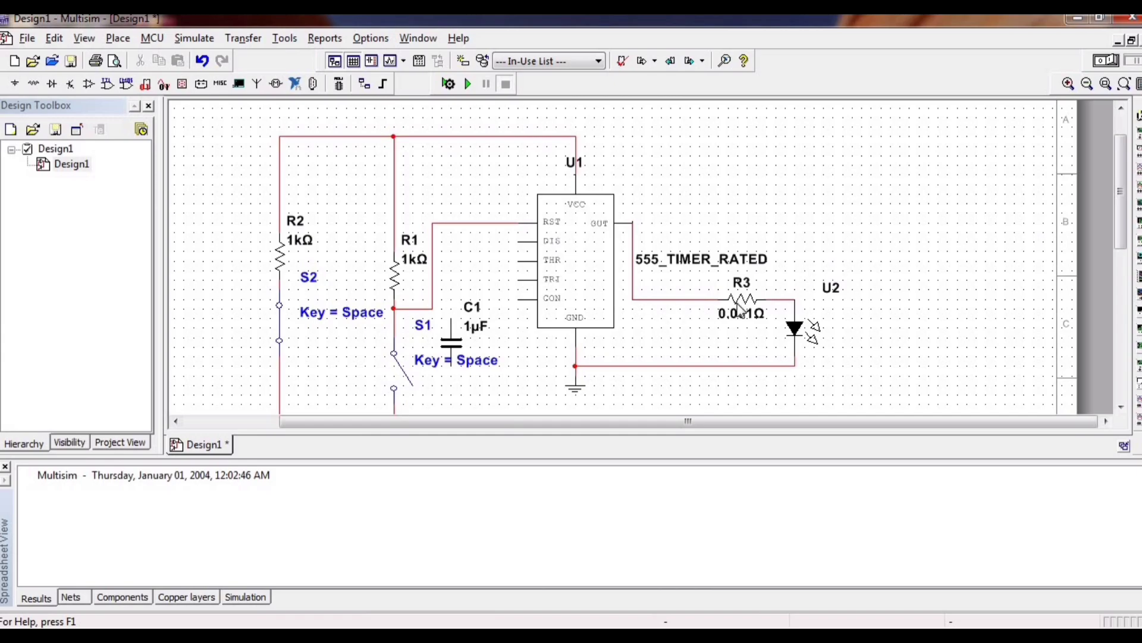
Set capacitor C1's capacitance to 10 nF and wire its lower terminal to the timer's ground wire.
{"action": "double_click", "coordinate": [475, 333]}
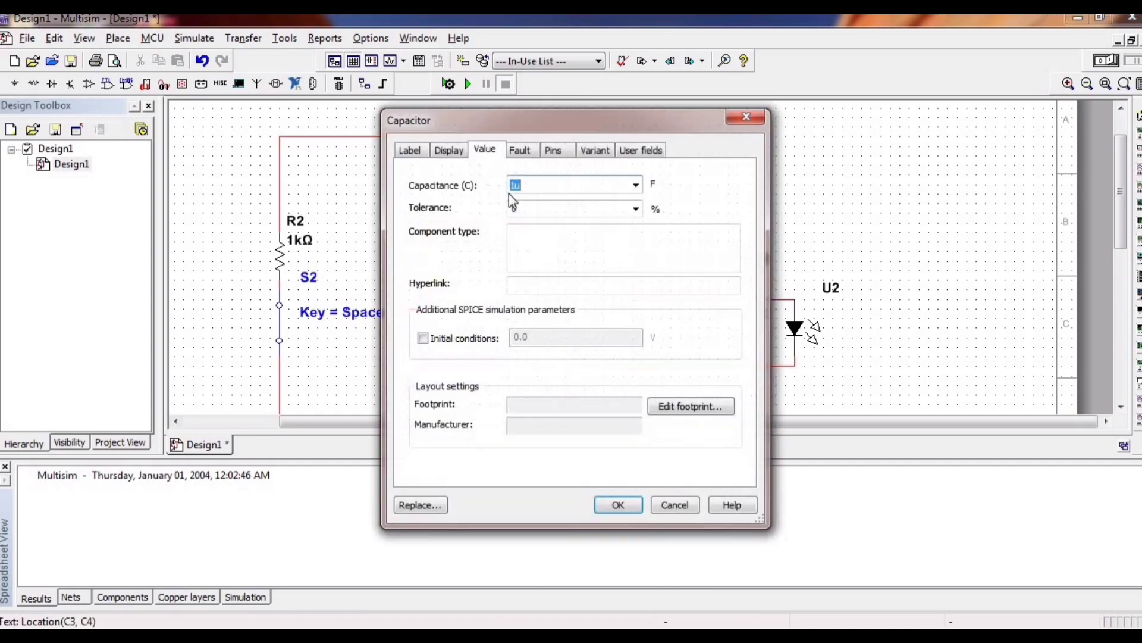
{"action": "left_click", "coordinate": [516, 185]}
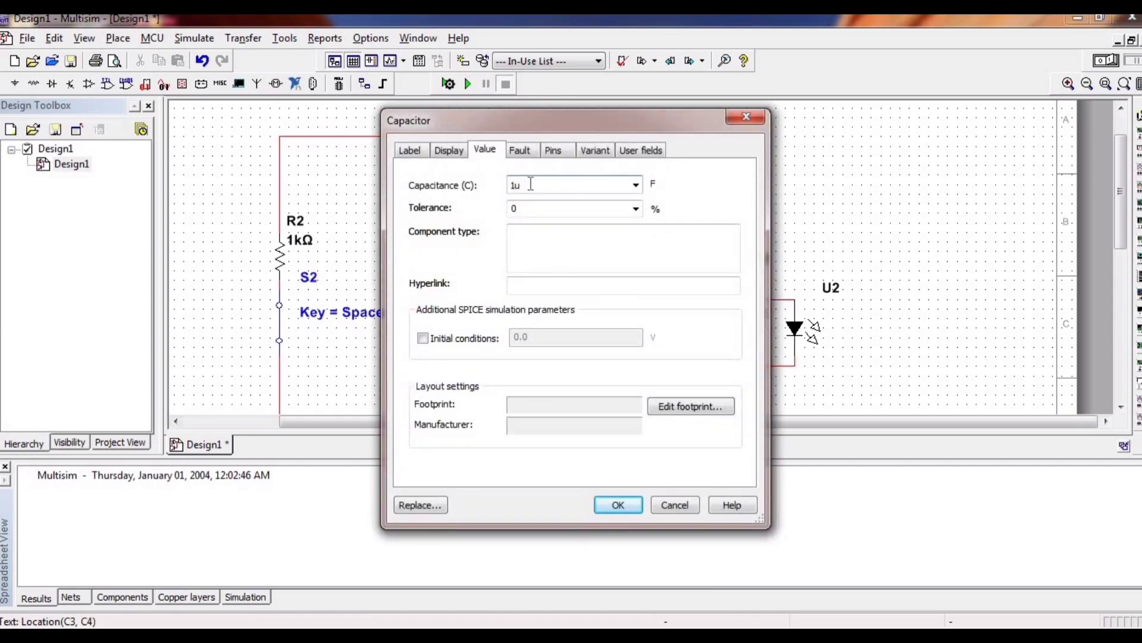
{"action": "type", "text": "0"}
{"action": "key", "text": "Delete"}
{"action": "type", "text": "N"}
{"action": "key", "text": "BackSpace"}
{"action": "type", "text": "n"}
{"action": "left_click", "coordinate": [618, 506]}
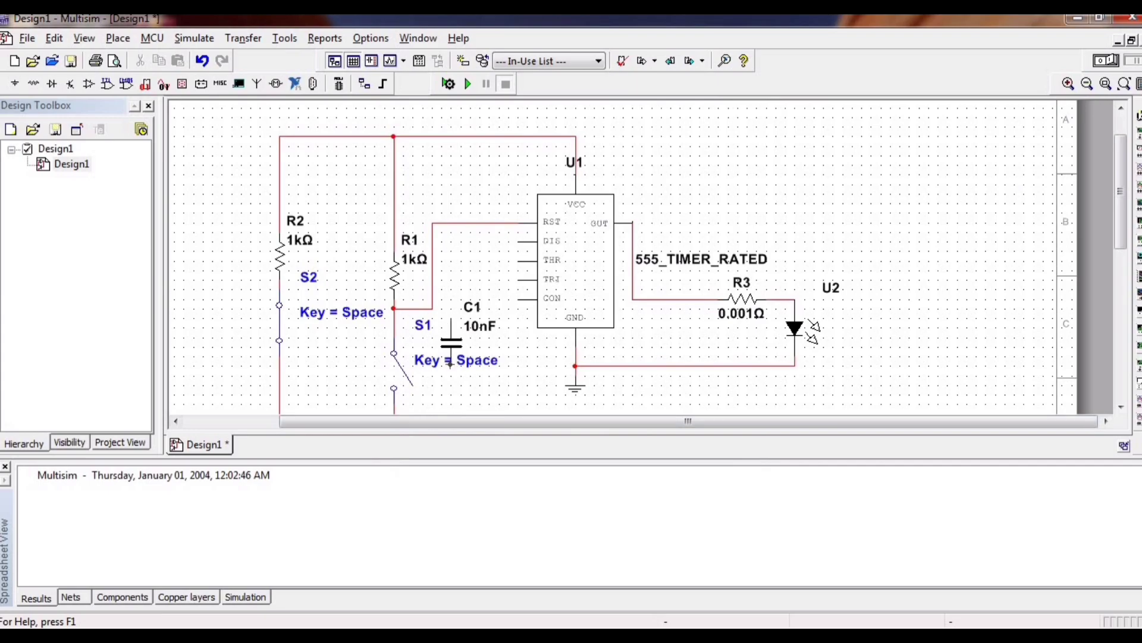
{"action": "left_click", "coordinate": [450, 363]}
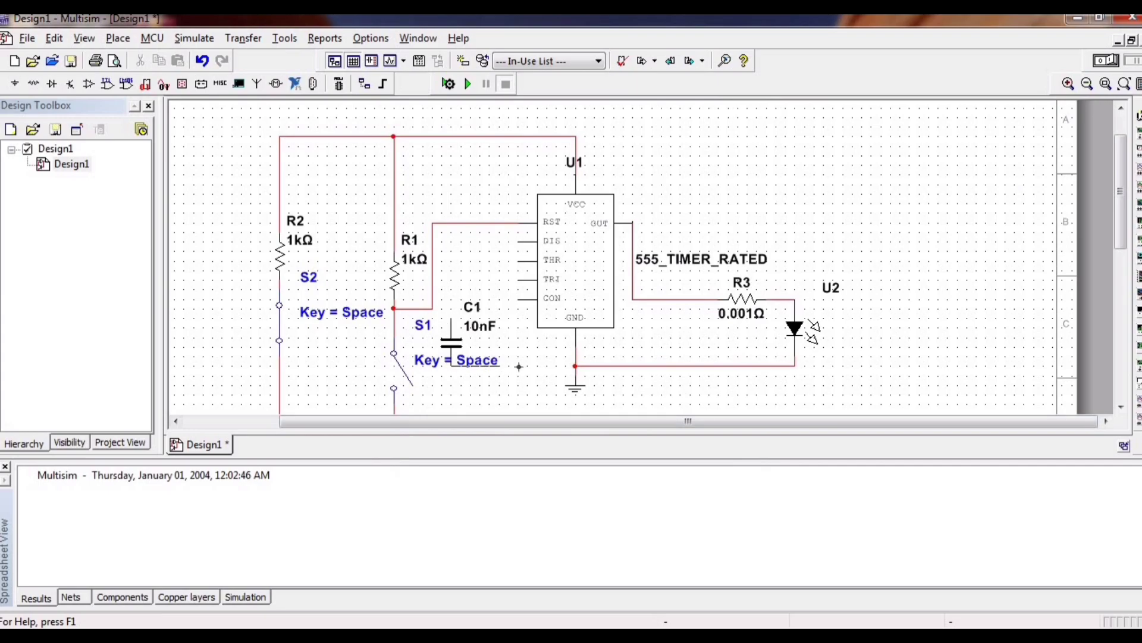
{"action": "left_click", "coordinate": [574, 357]}
Move switch S2 down slightly and wire the timer's TRI pin to the wire between R2 and S2.
{"action": "left_click", "coordinate": [518, 279]}
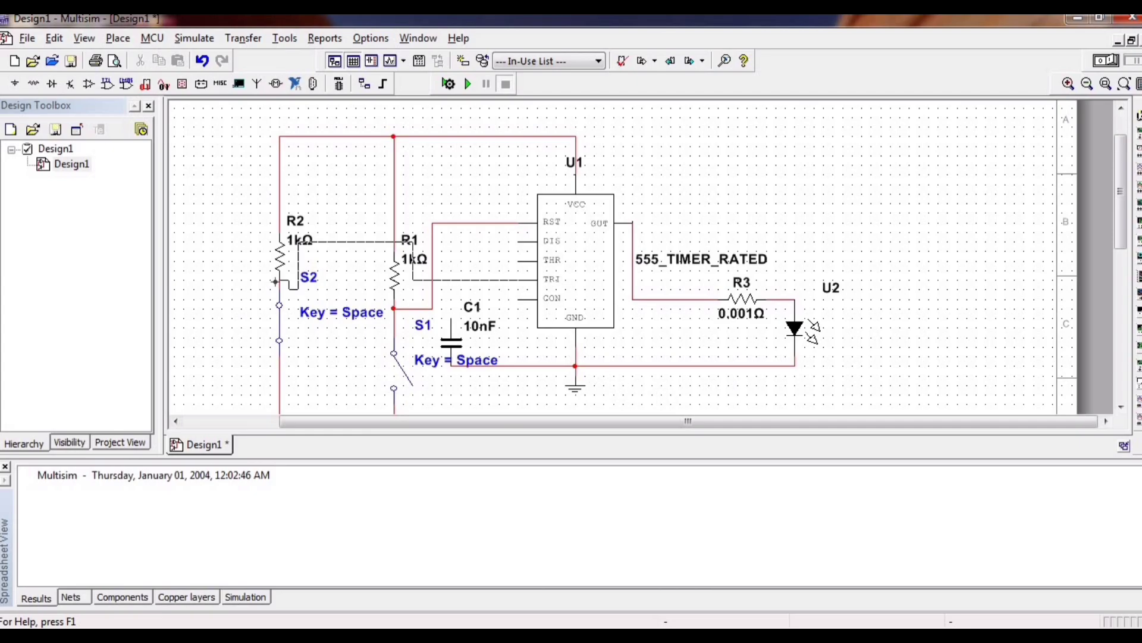
{"action": "key", "text": "Escape"}
{"action": "left_click_drag", "start_coordinate": [275, 350], "coordinate": [275, 389]}
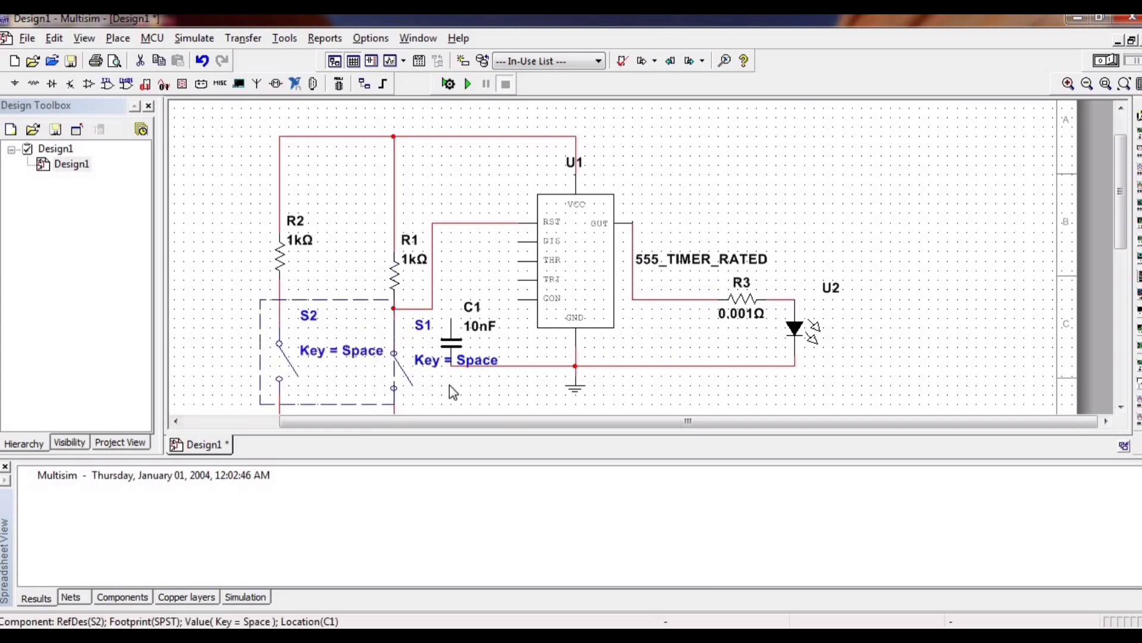
{"action": "left_click", "coordinate": [504, 392]}
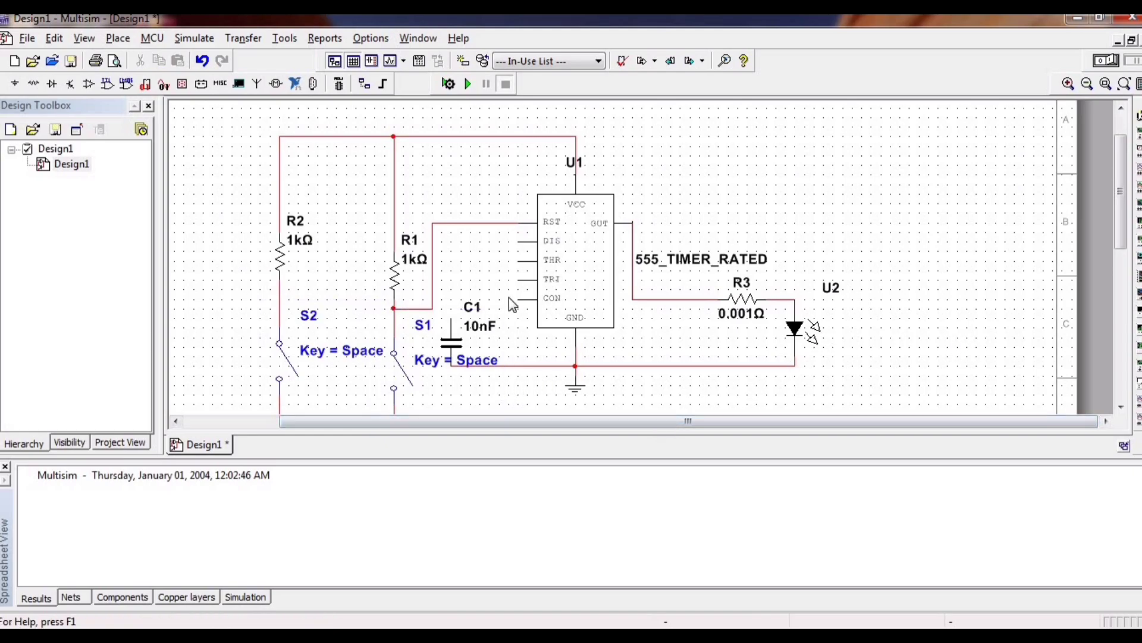
{"action": "left_click", "coordinate": [518, 279]}
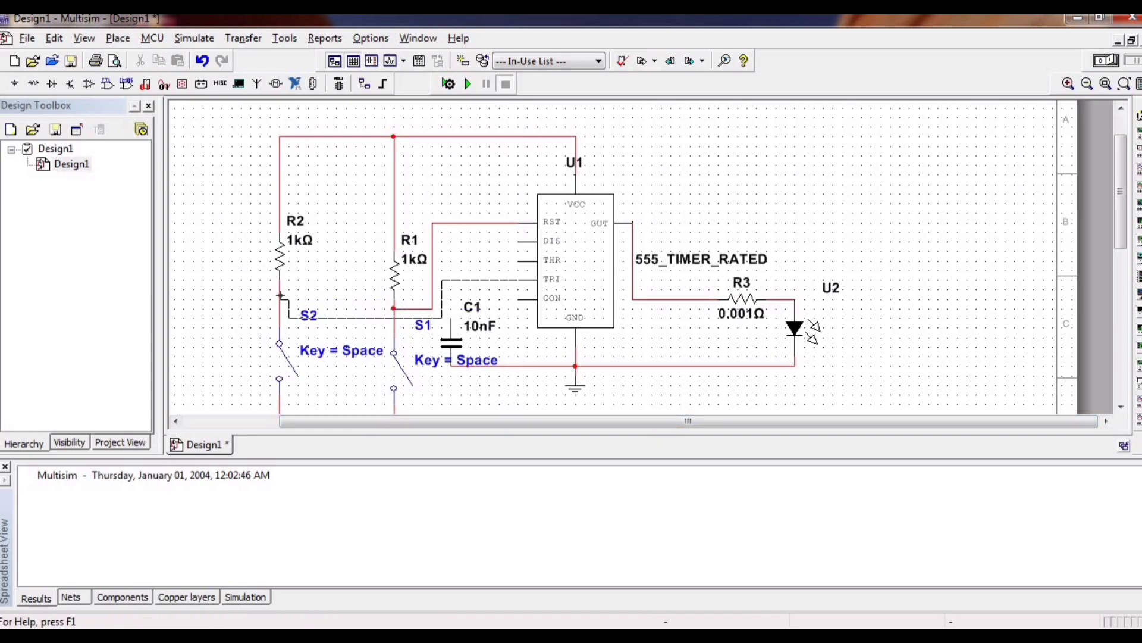
{"action": "left_click", "coordinate": [279, 299]}
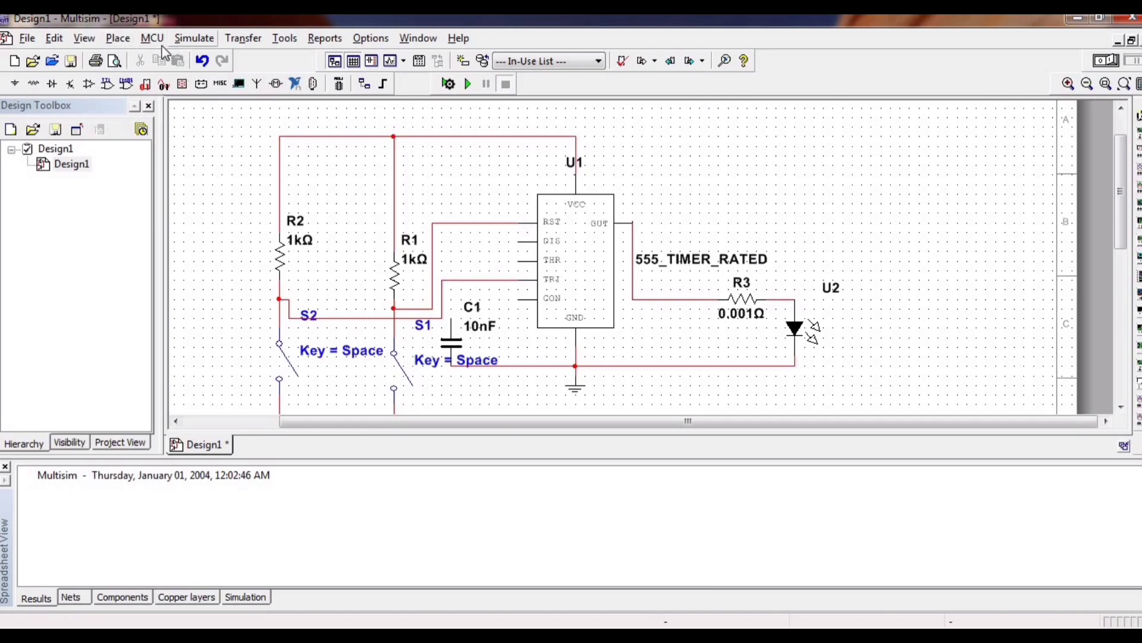
Open the component selector and search all component groups for vcc.
{"action": "left_click", "coordinate": [126, 40]}
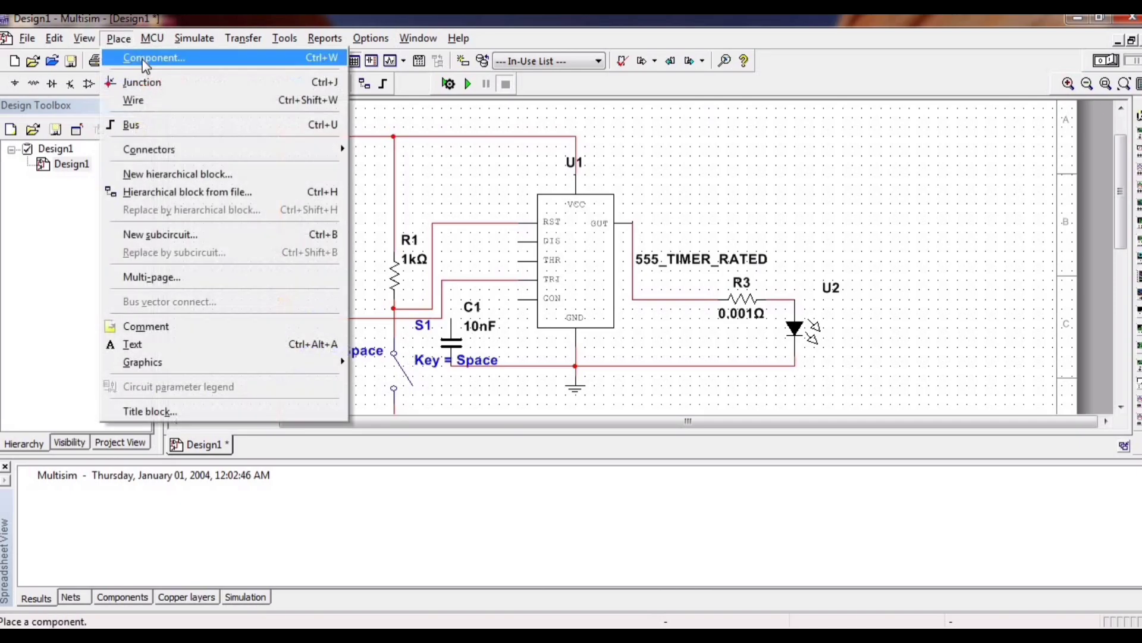
{"action": "left_click", "coordinate": [156, 51]}
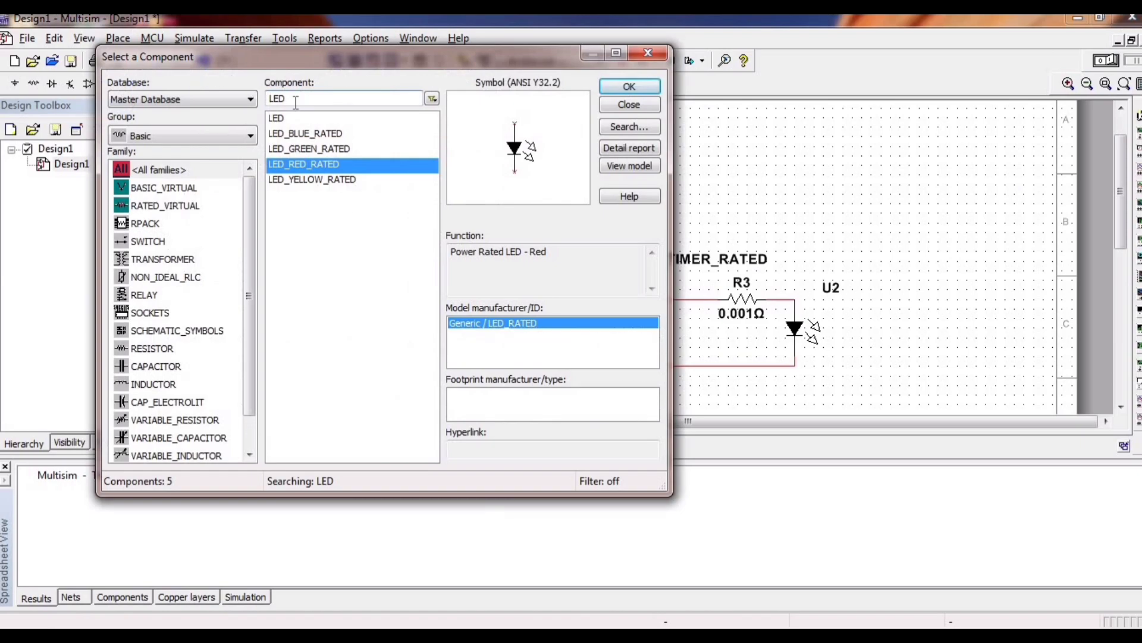
{"action": "key", "text": "BackSpace"}
{"action": "key", "text": "BackSpace"}
{"action": "key", "text": "BackSpace"}
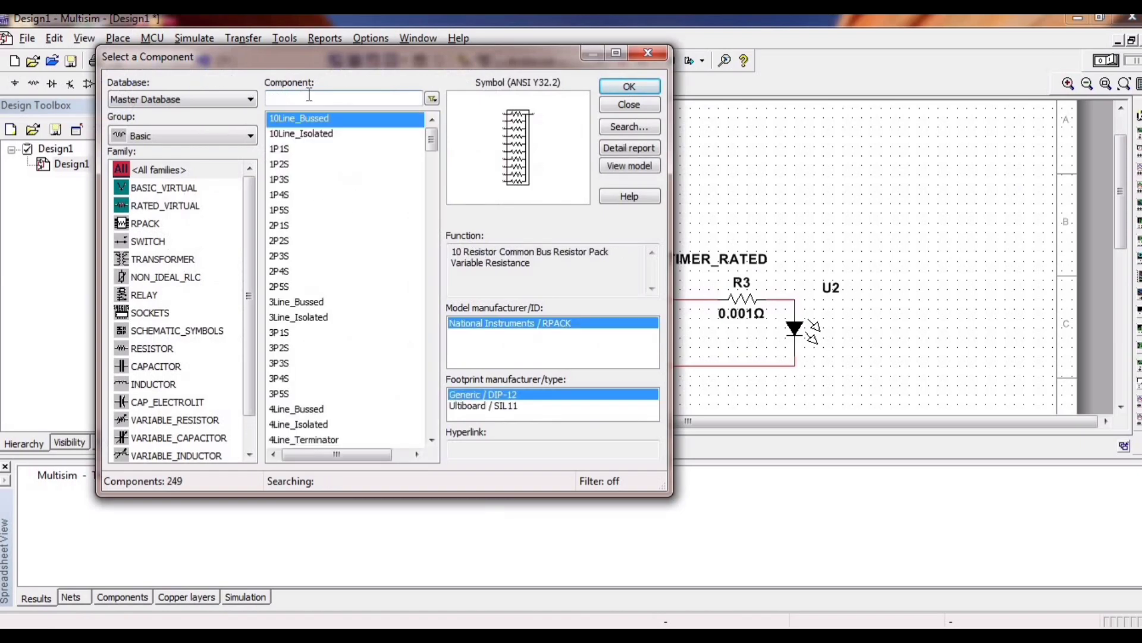
{"action": "type", "text": "vcc"}
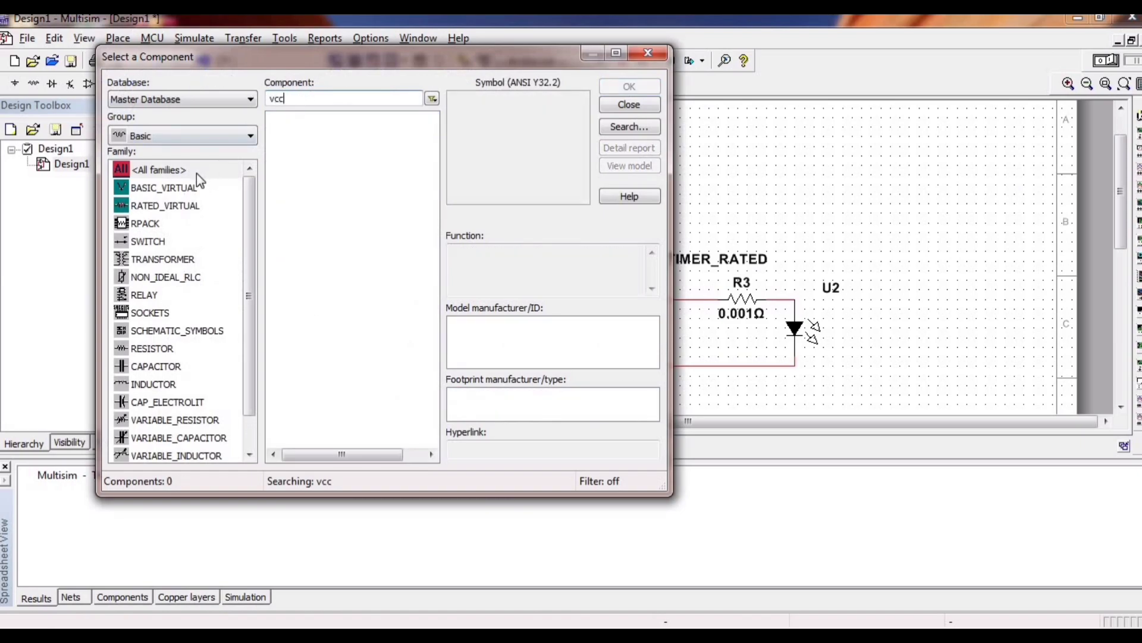
{"action": "left_click", "coordinate": [180, 136]}
{"action": "left_click", "coordinate": [173, 156]}
{"action": "key", "text": "BackSpace"}
{"action": "key", "text": "BackSpace"}
{"action": "key", "text": "BackSpace"}
{"action": "type", "text": "GROUN"}
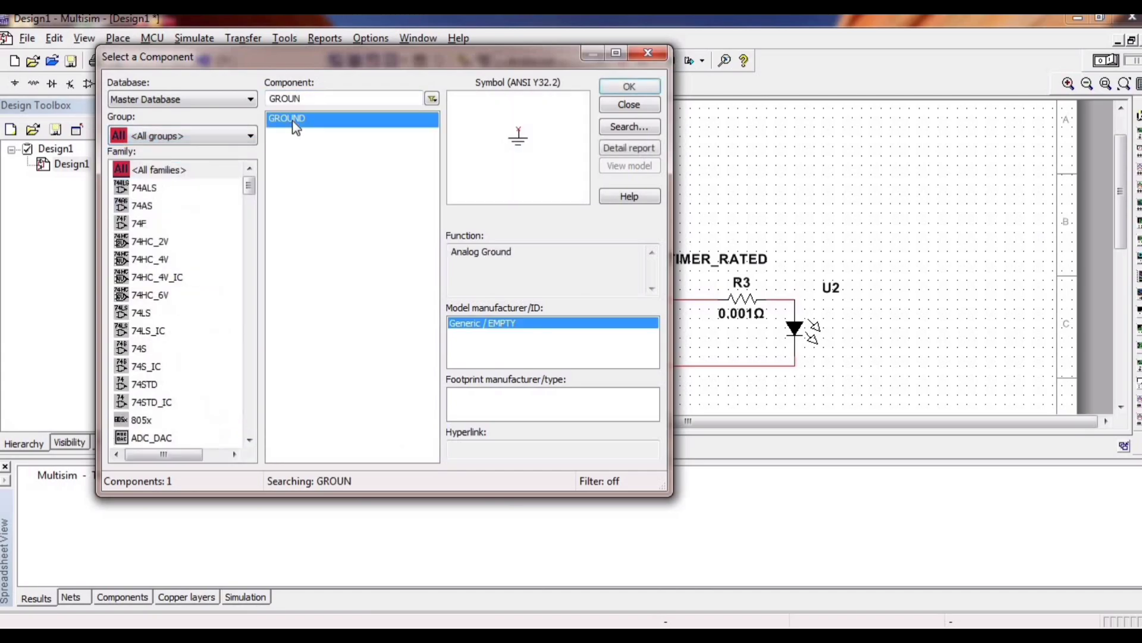
{"action": "type", "text": "vcc"}
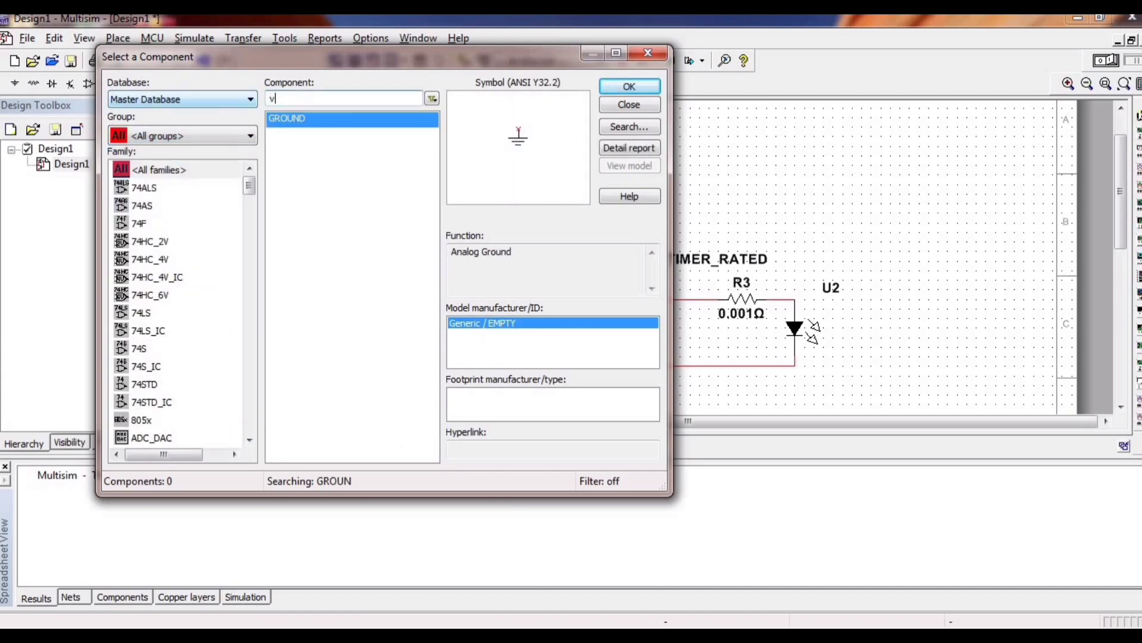
Place the VCC supply directly above the timer, connected to the top wire at the timer's VCC pin.
{"action": "left_click", "coordinate": [630, 87]}
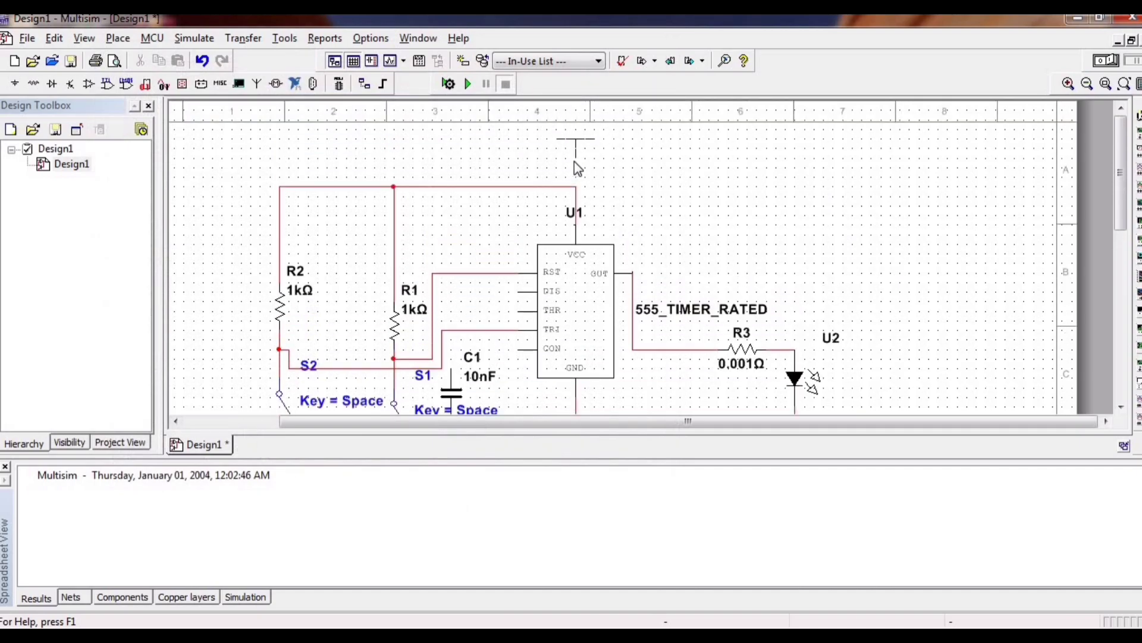
{"action": "left_click", "coordinate": [573, 162]}
{"action": "left_click", "coordinate": [651, 55]}
Set the VCC supply's voltage to 12 V.
{"action": "double_click", "coordinate": [611, 156]}
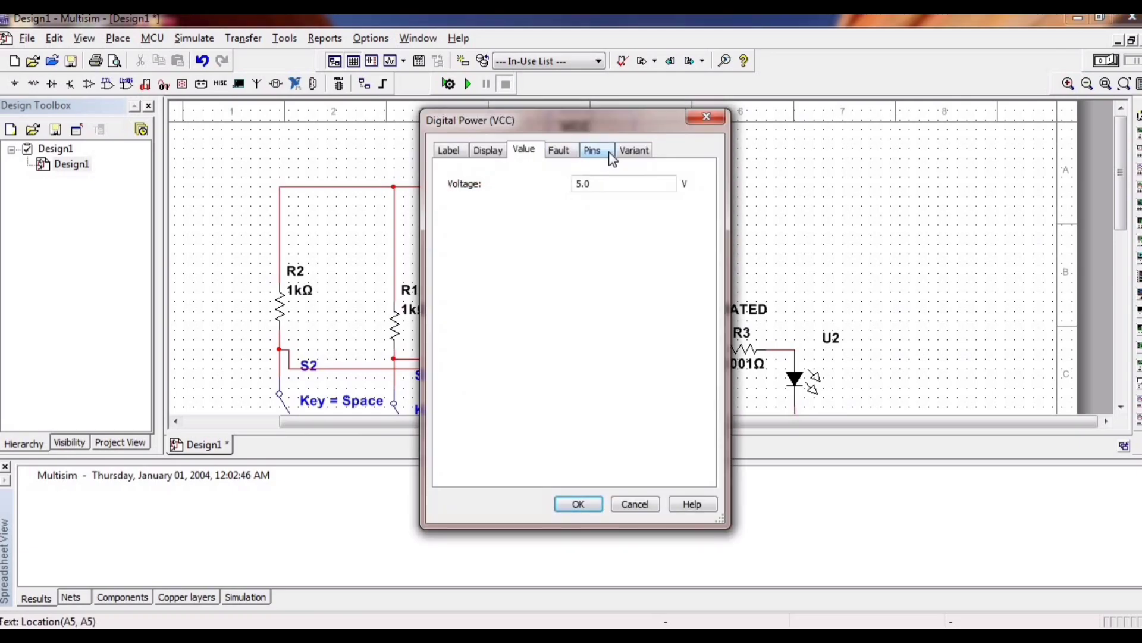
{"action": "left_click", "coordinate": [578, 183]}
{"action": "key", "text": "BackSpace"}
{"action": "type", "text": "12"}
{"action": "left_click", "coordinate": [599, 511]}
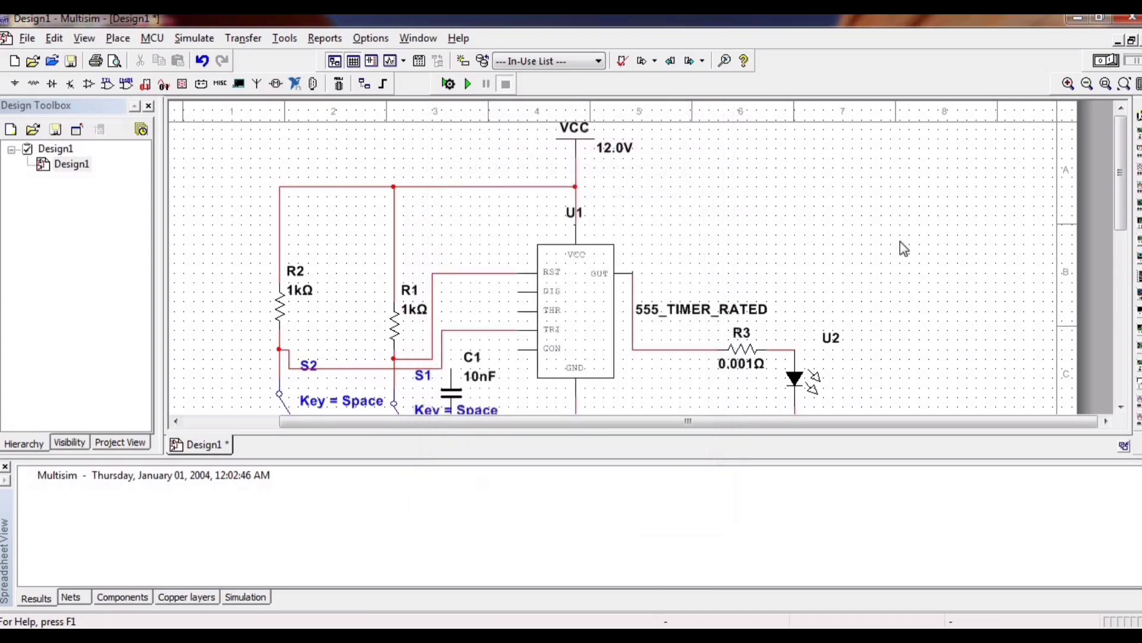
Set resistor R3's resistance to 1 kΩ.
{"action": "scroll", "coordinate": [1126, 223], "scroll_direction": "down", "scroll_amount": 3}
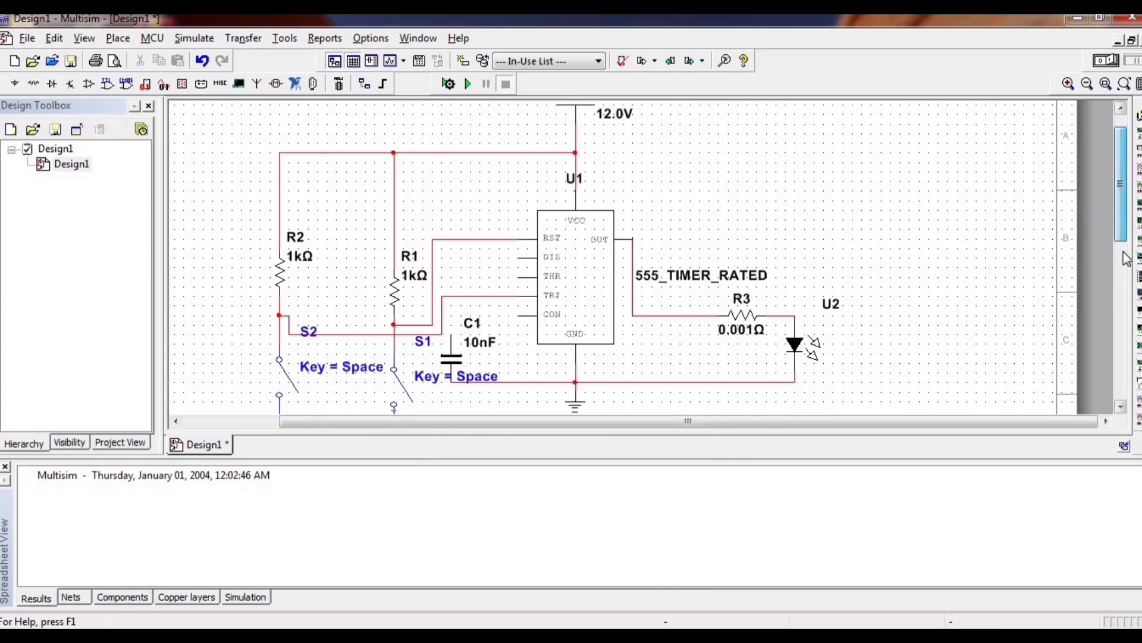
{"action": "double_click", "coordinate": [742, 265]}
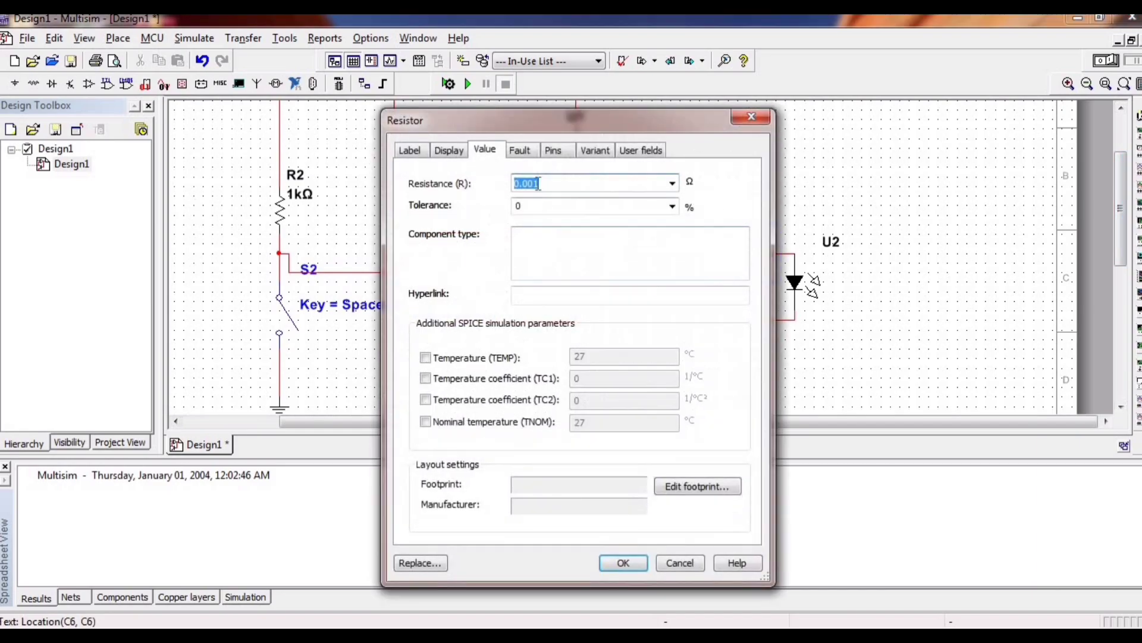
{"action": "left_click", "coordinate": [550, 182]}
{"action": "key", "text": "BackSpace"}
{"action": "key", "text": "BackSpace"}
{"action": "key", "text": "BackSpace"}
{"action": "key", "text": "BackSpace"}
{"action": "key", "text": "BackSpace"}
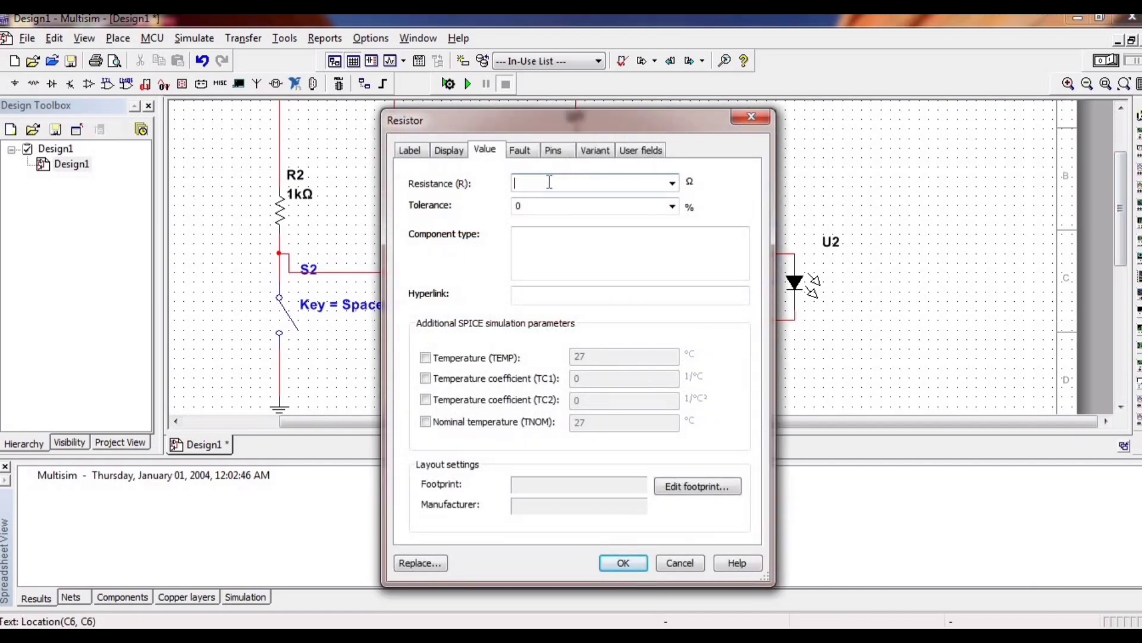
{"action": "type", "text": "1k"}
{"action": "left_click", "coordinate": [637, 564]}
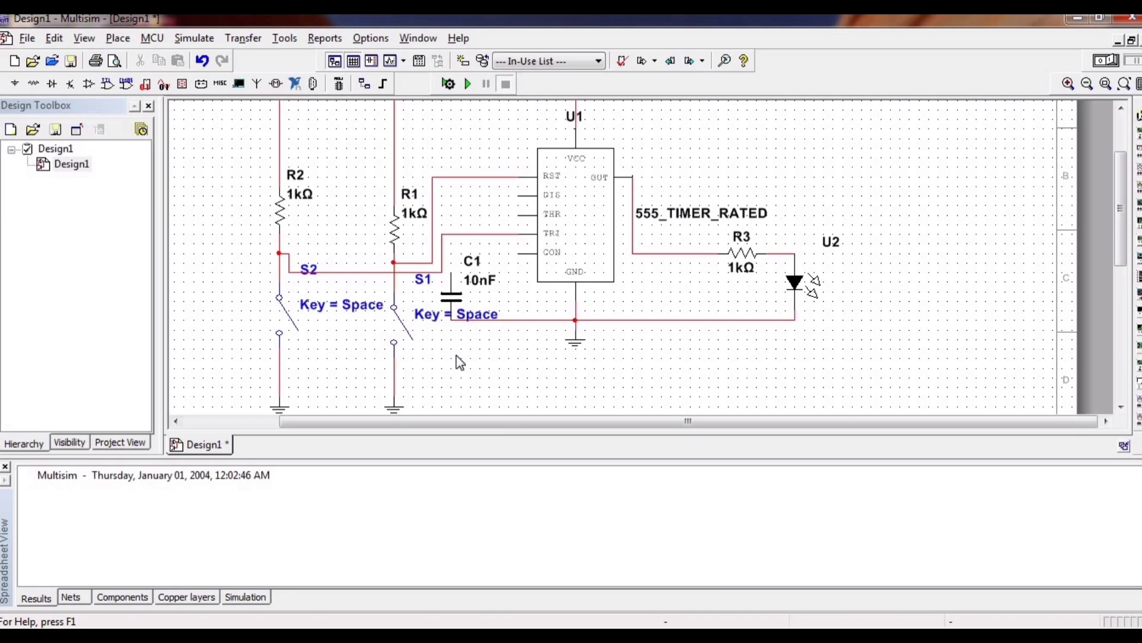
Wire the timer's THR pin to the ground wire and its CON pin to capacitor C1's upper terminal.
{"action": "left_click", "coordinate": [519, 214]}
{"action": "left_click", "coordinate": [518, 320]}
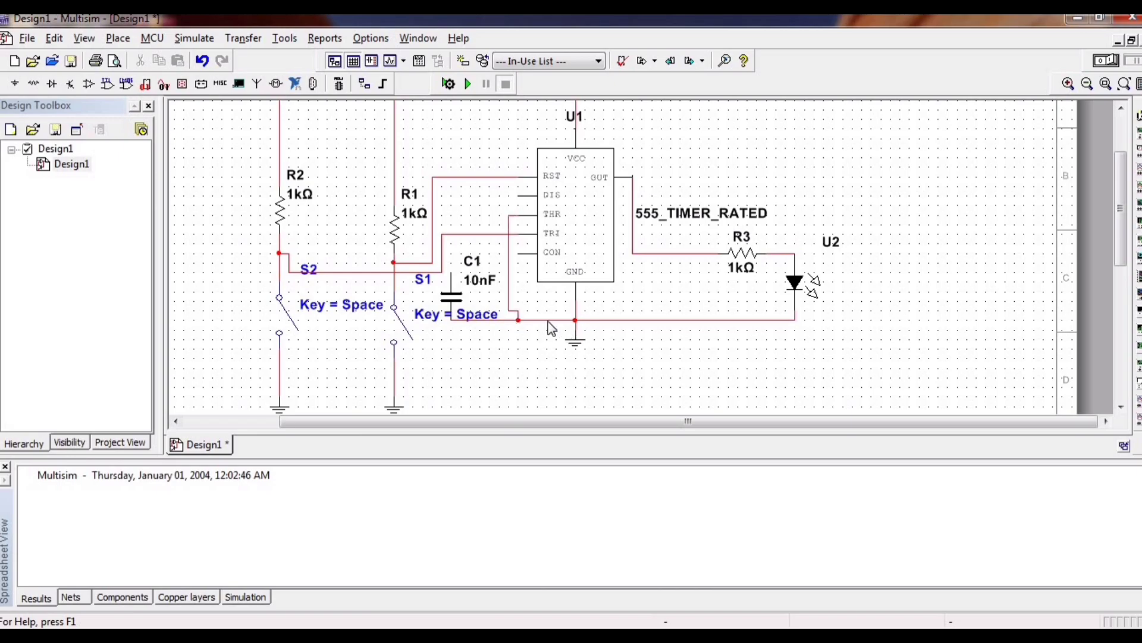
{"action": "left_click", "coordinate": [518, 252]}
{"action": "left_click", "coordinate": [451, 272]}
Toggle switch S2 closed and open again, and examine the value settings of LED U2.
{"action": "left_click", "coordinate": [290, 331]}
{"action": "double_click", "coordinate": [797, 284]}
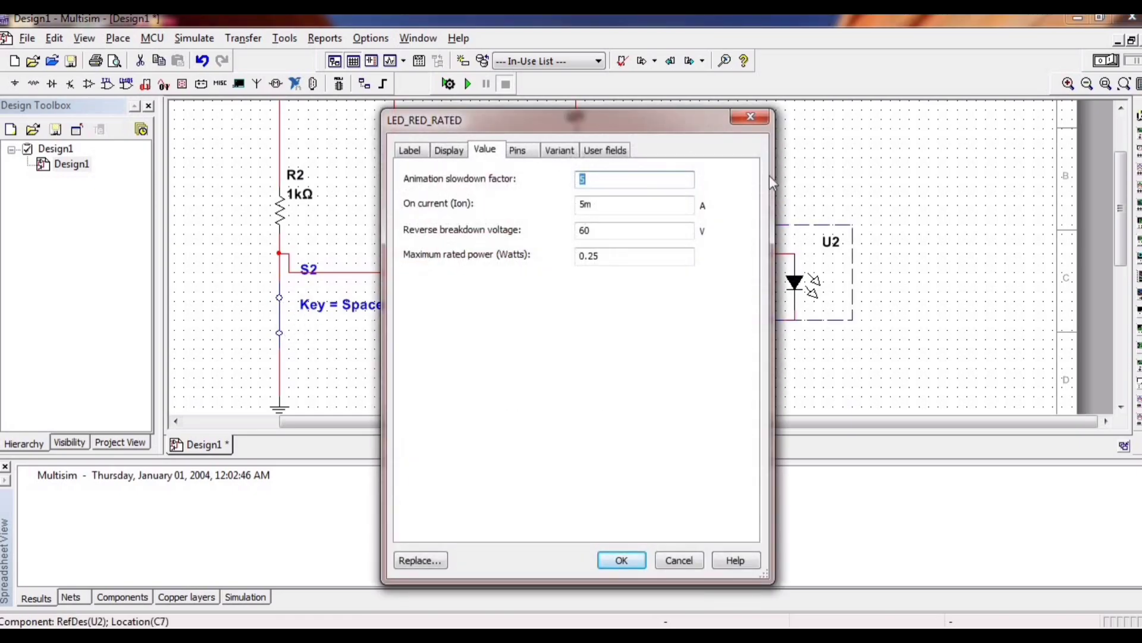
{"action": "left_click", "coordinate": [750, 116]}
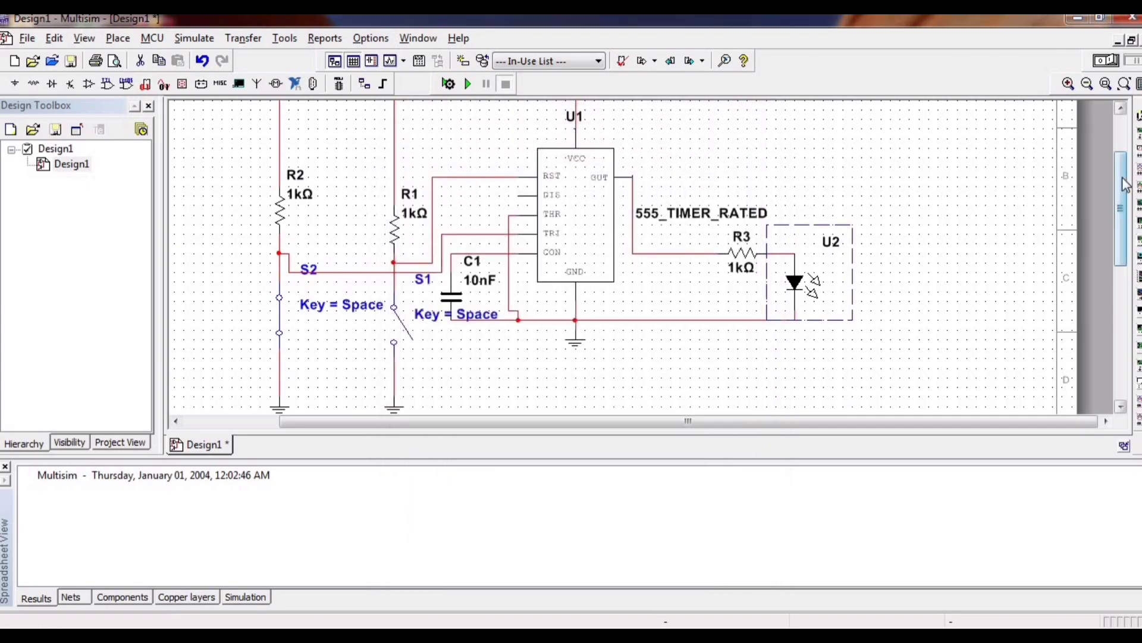
{"action": "mouse_move", "coordinate": [1121, 215]}
{"action": "left_mouse_down"}
{"action": "mouse_move", "coordinate": [1123, 179]}
{"action": "mouse_move", "coordinate": [1130, 223]}
{"action": "left_mouse_up"}
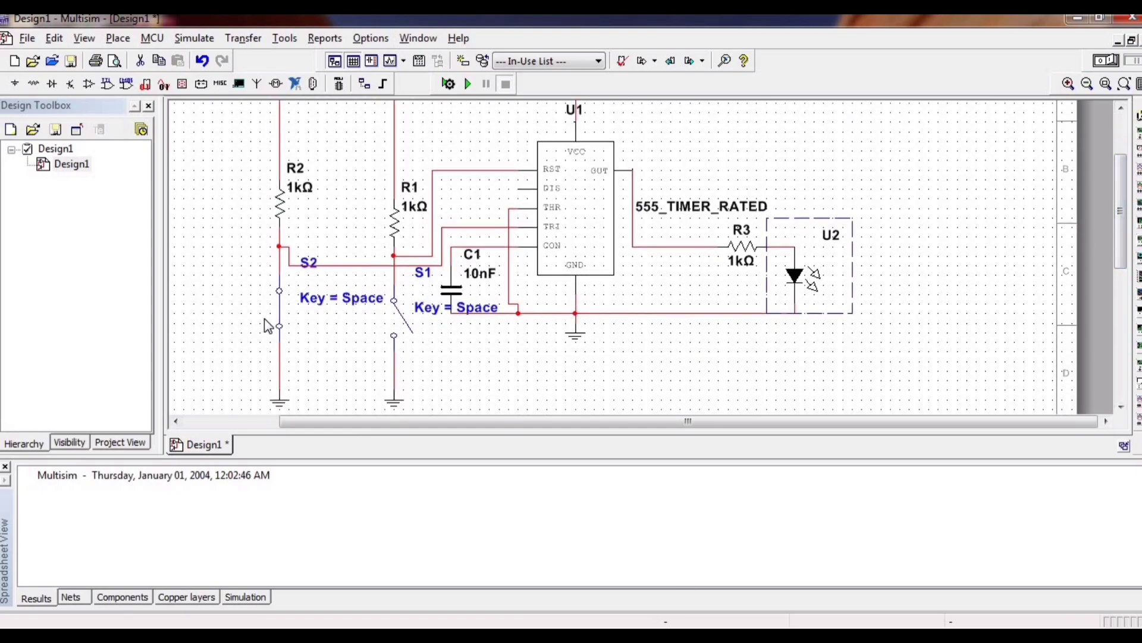
{"action": "left_click", "coordinate": [280, 307]}
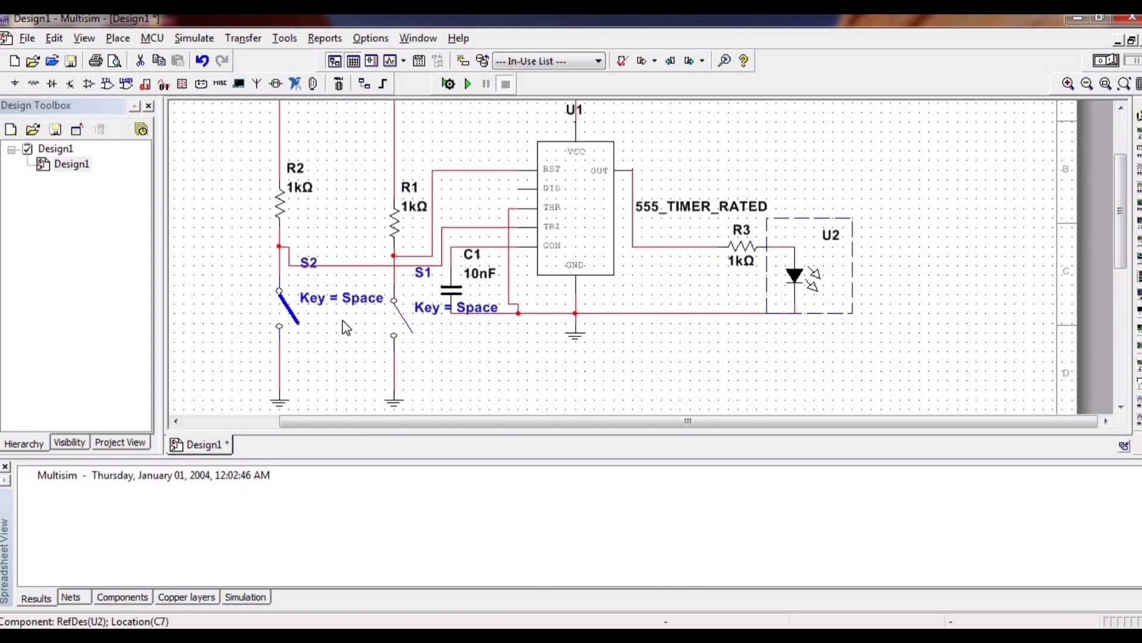
{"action": "left_click", "coordinate": [392, 326]}
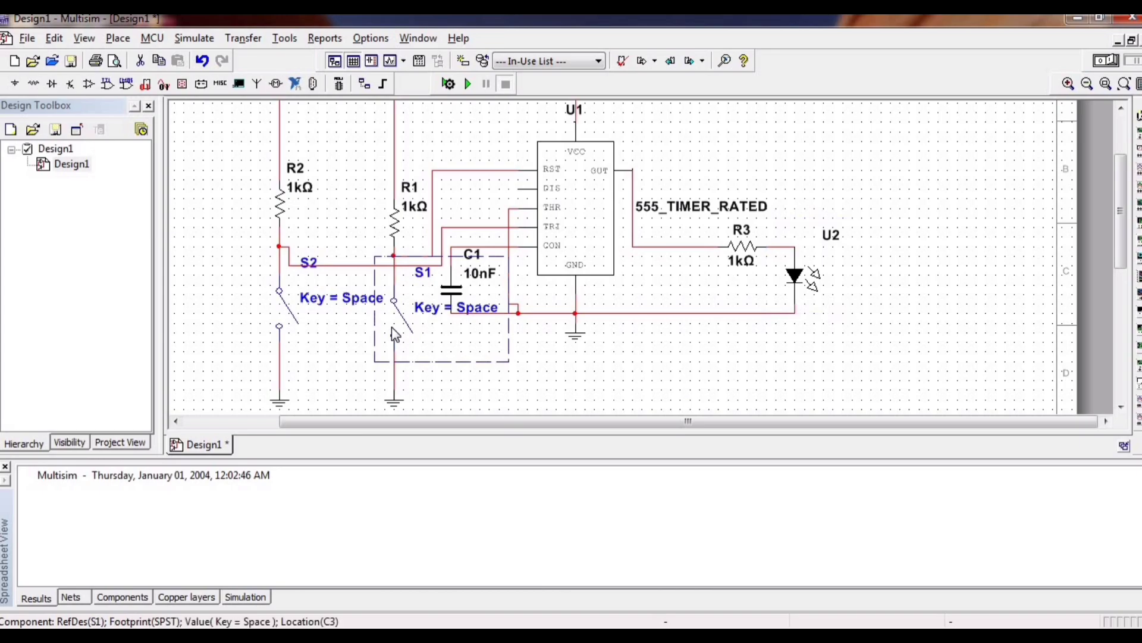
Run the interactive simulation, pulse switch S2 closed and open, and close switch S1.
{"action": "left_click", "coordinate": [468, 85]}
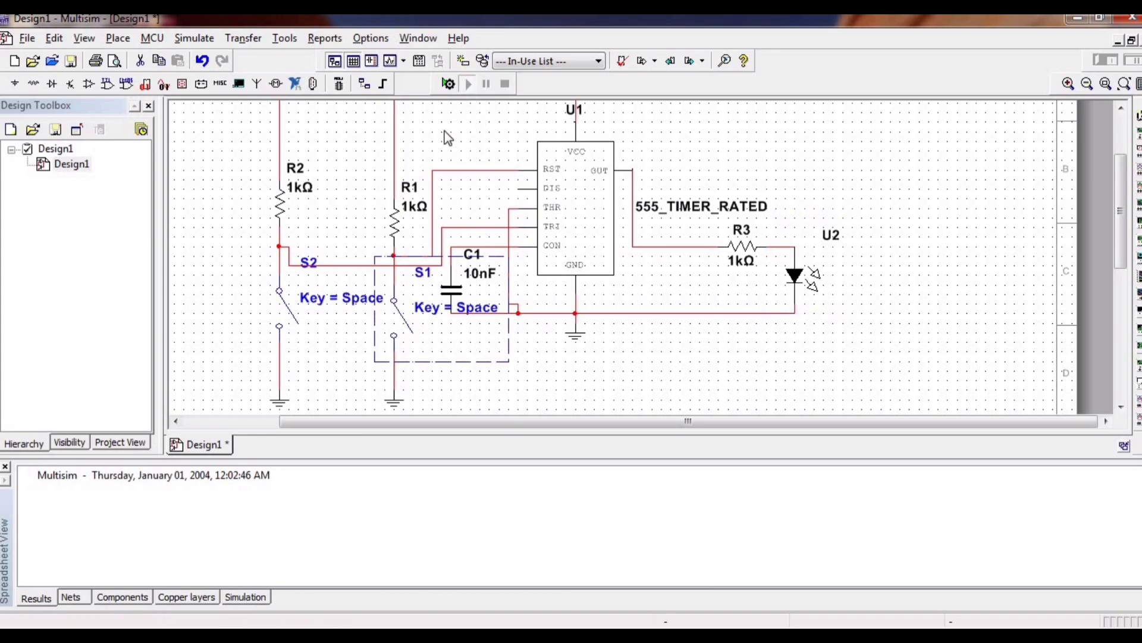
{"action": "left_click", "coordinate": [284, 321]}
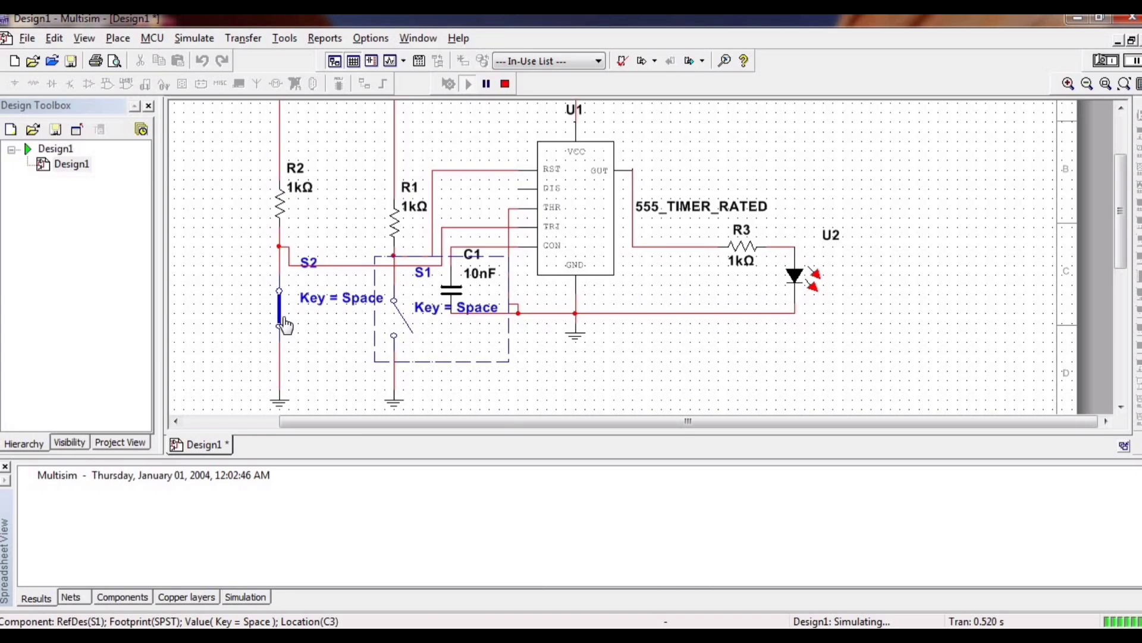
{"action": "left_click", "coordinate": [284, 323]}
{"action": "left_click", "coordinate": [402, 334]}
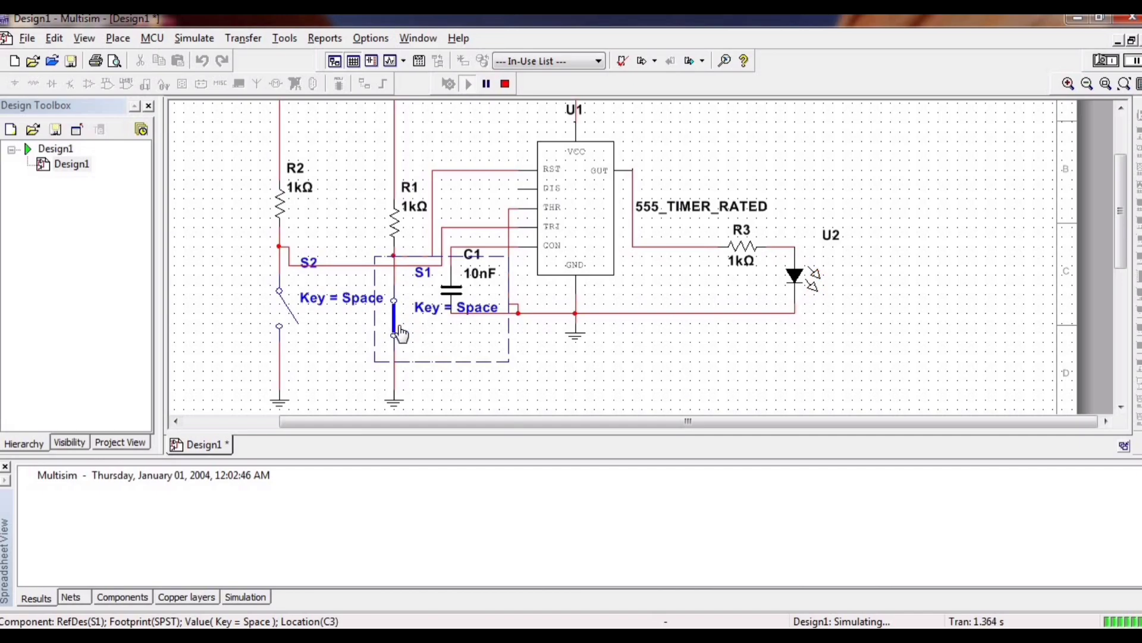
Test the circuit by closing S2 and opening S1, and return S2 to open and S1 to closed.
{"action": "left_click", "coordinate": [286, 327]}
{"action": "left_click", "coordinate": [396, 333]}
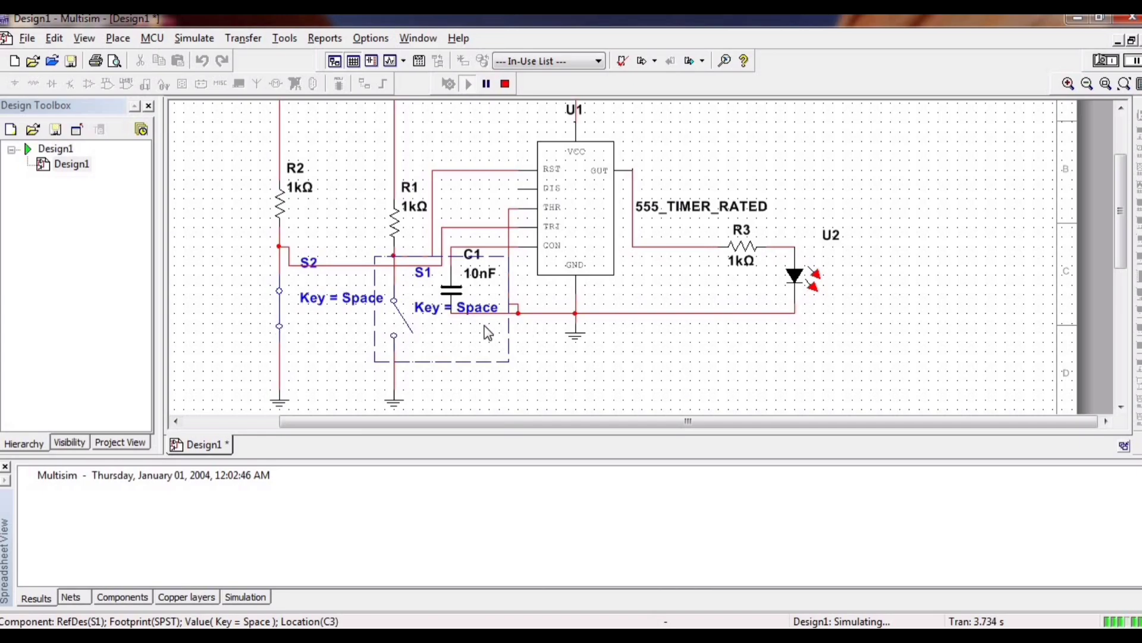
{"action": "left_click", "coordinate": [280, 312]}
{"action": "left_click", "coordinate": [403, 331]}
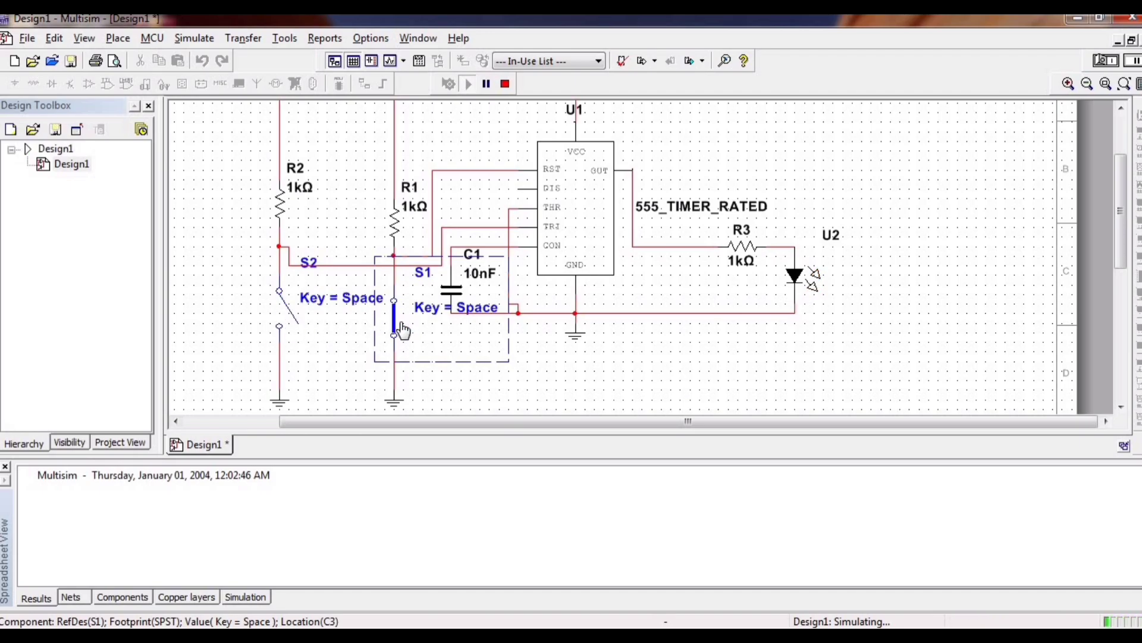
Pulse S2 closed and open while S1 is closed, and toggle S1 open, closed and open again.
{"action": "left_click", "coordinate": [283, 319]}
{"action": "left_click", "coordinate": [282, 321]}
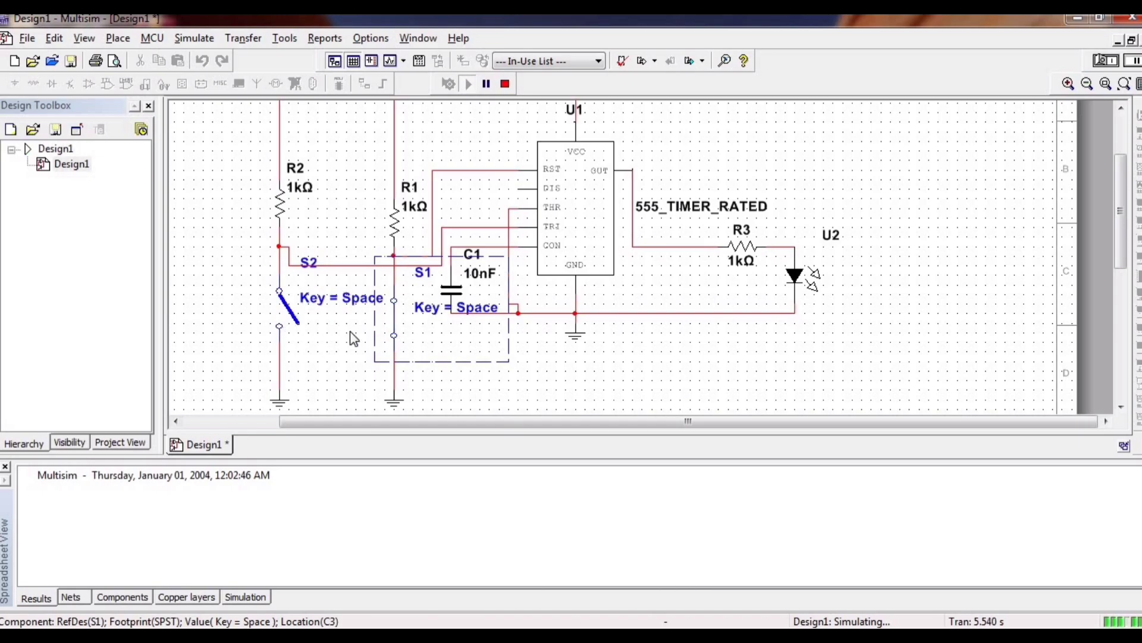
{"action": "left_click", "coordinate": [395, 332]}
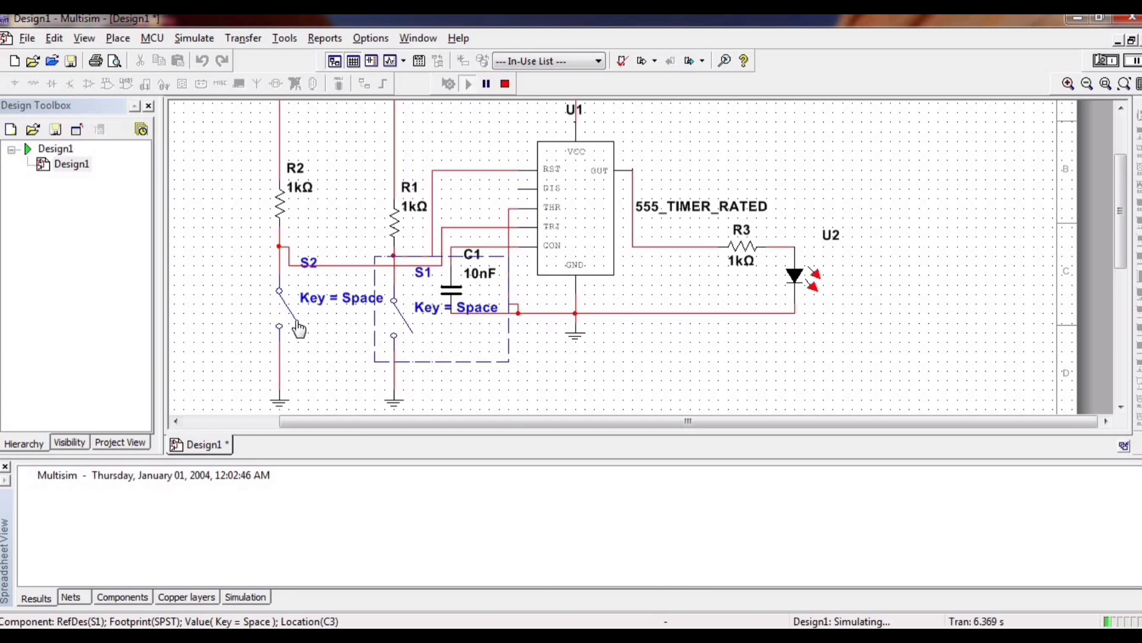
{"action": "left_click", "coordinate": [396, 329]}
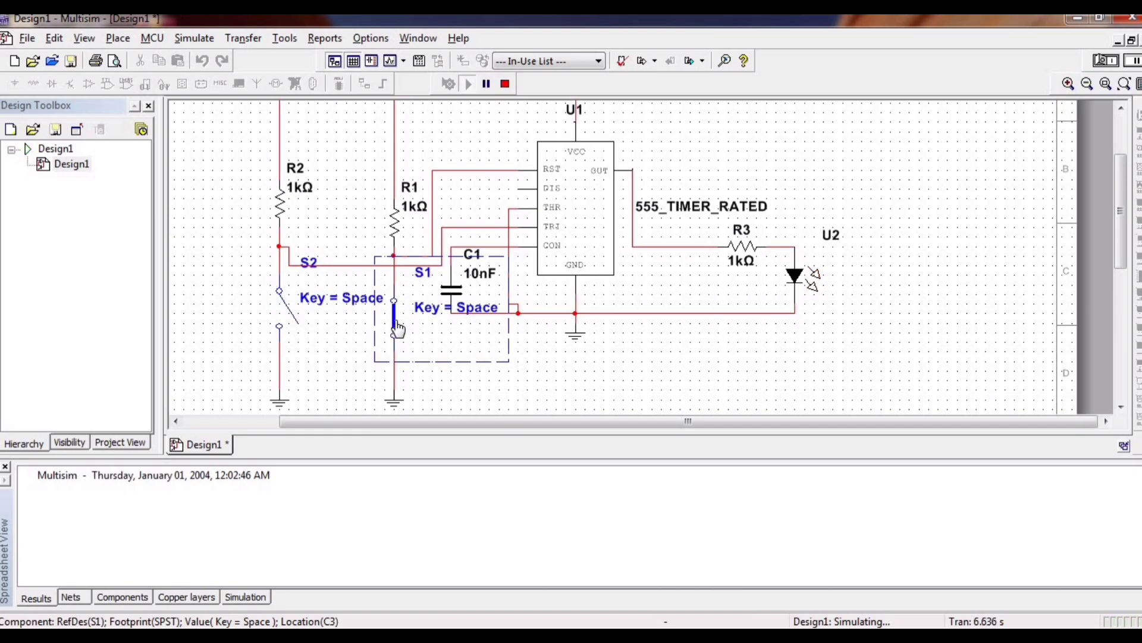
{"action": "left_click", "coordinate": [397, 329]}
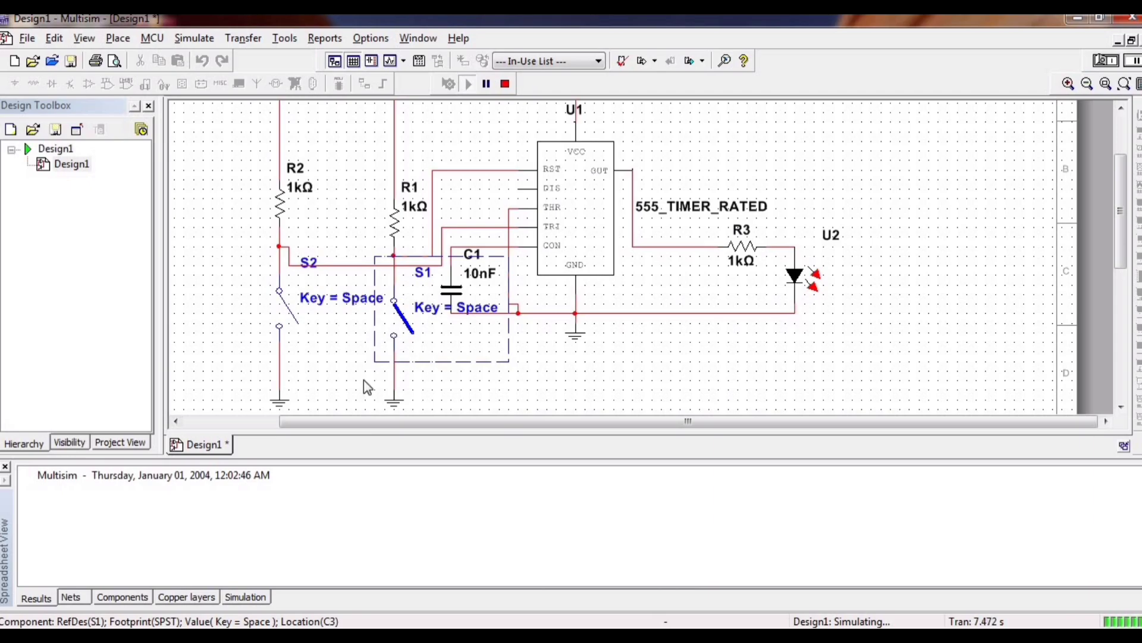
Look over the whole running circuit and stop the simulation.
{"action": "scroll", "coordinate": [282, 347], "scroll_direction": "down", "scroll_amount": 1}
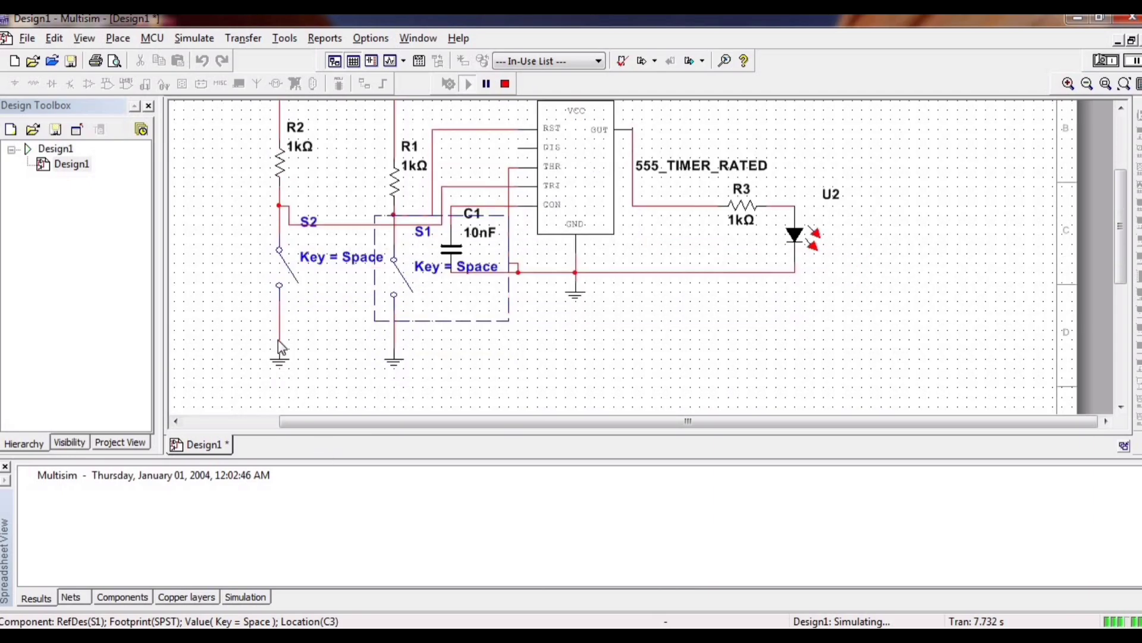
{"action": "scroll", "coordinate": [459, 86], "scroll_direction": "up", "scroll_amount": 4}
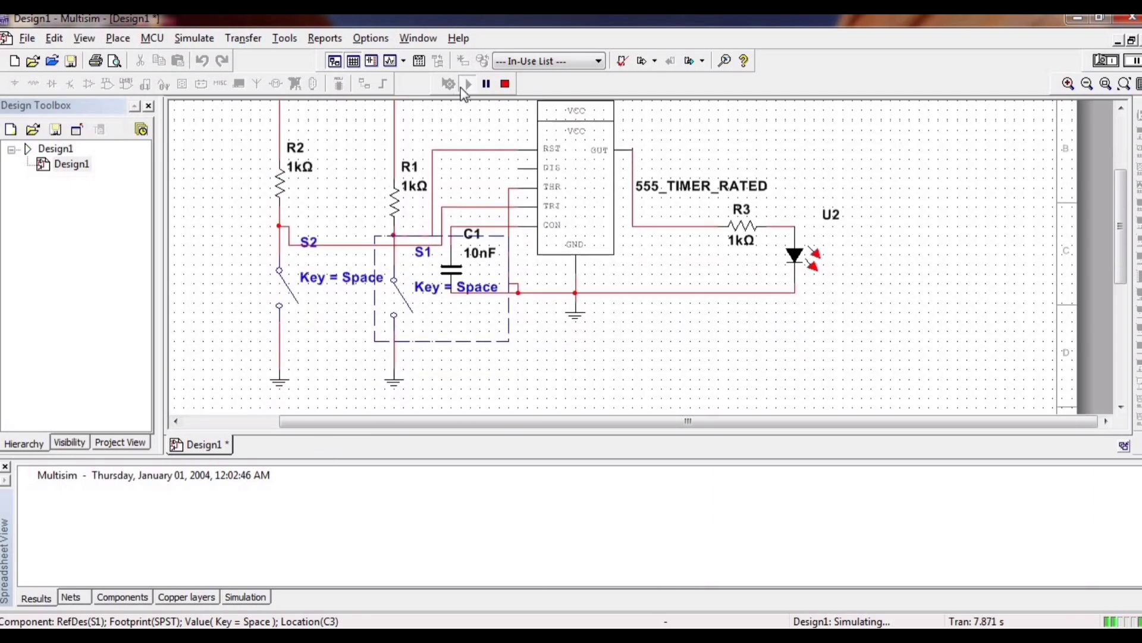
{"action": "left_click", "coordinate": [499, 88]}
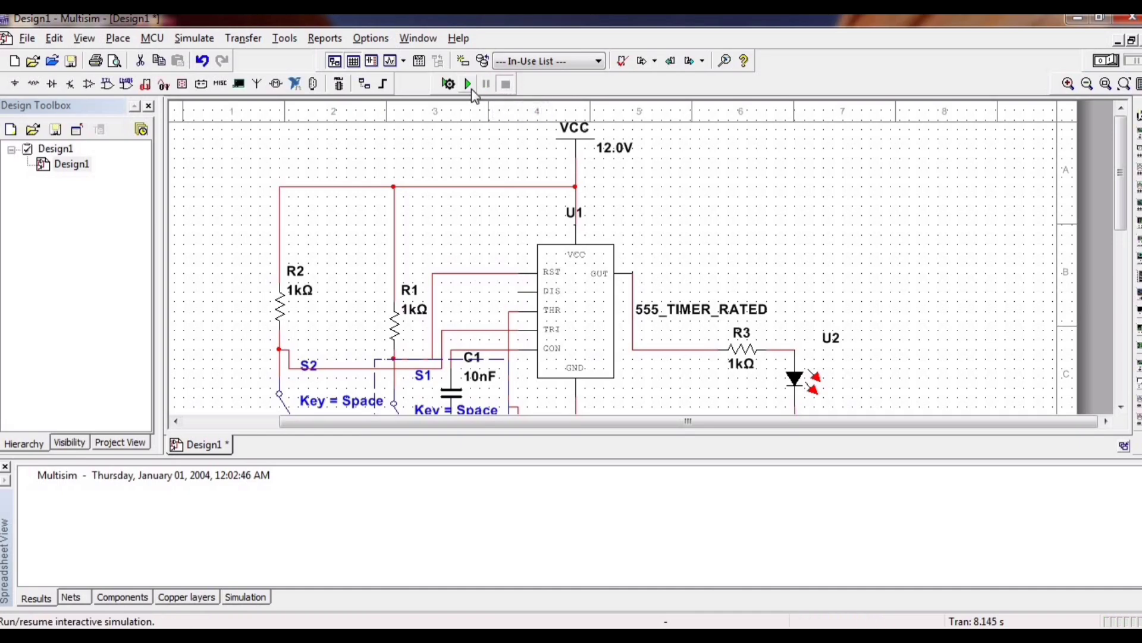
Run the simulation again and pulse switch S2 closed and open.
{"action": "left_click", "coordinate": [469, 85]}
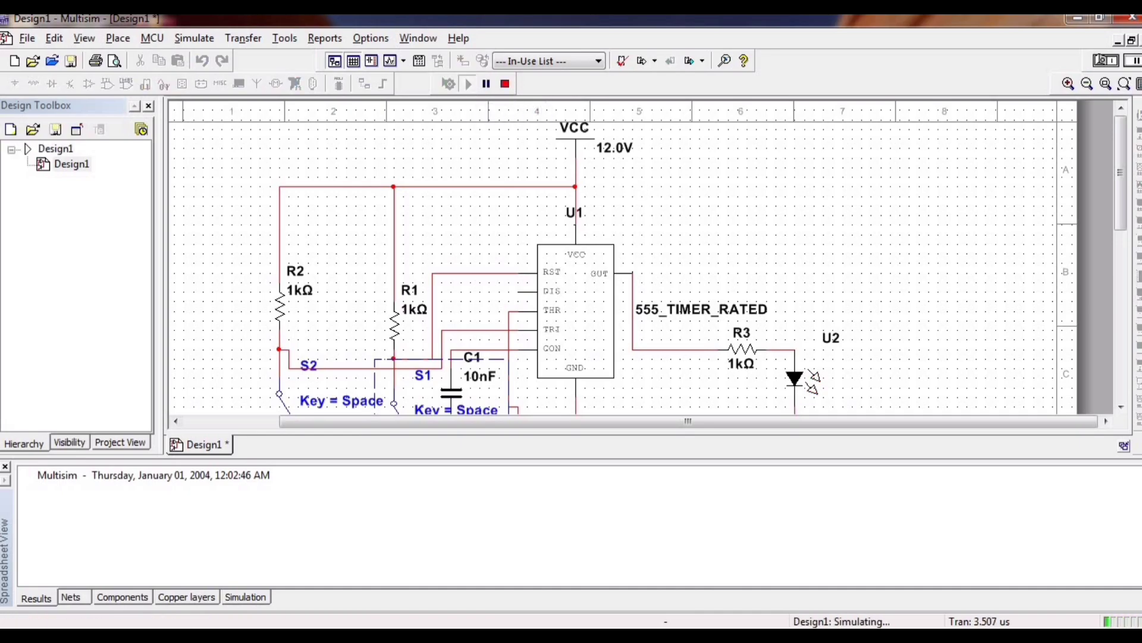
{"action": "left_click_drag", "start_coordinate": [1120, 224], "coordinate": [1120, 260]}
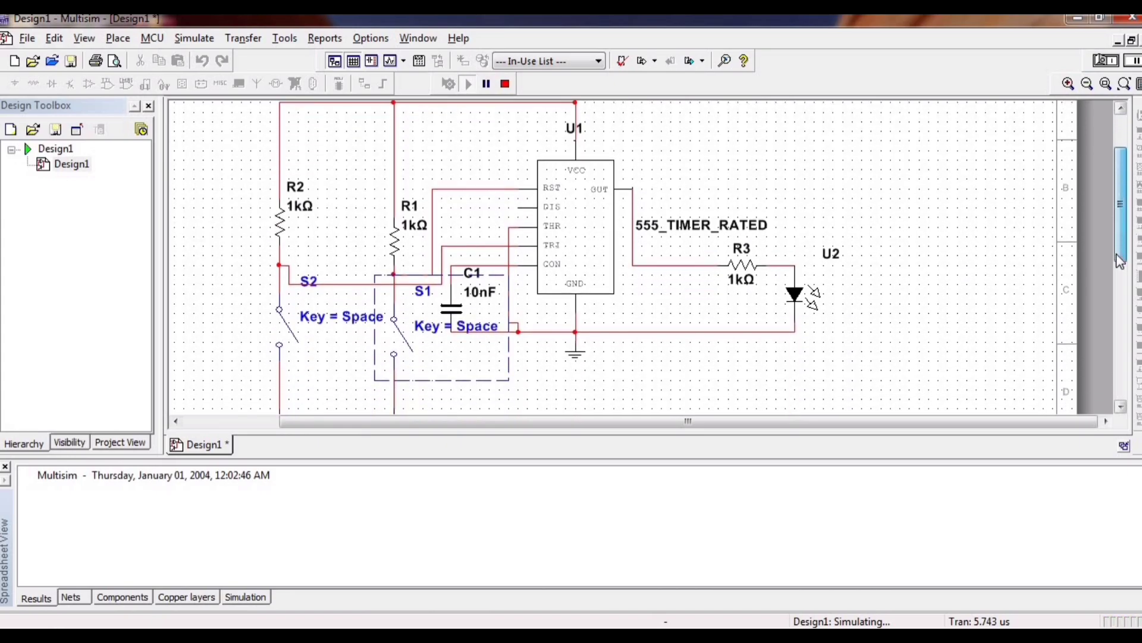
{"action": "left_click", "coordinate": [290, 347]}
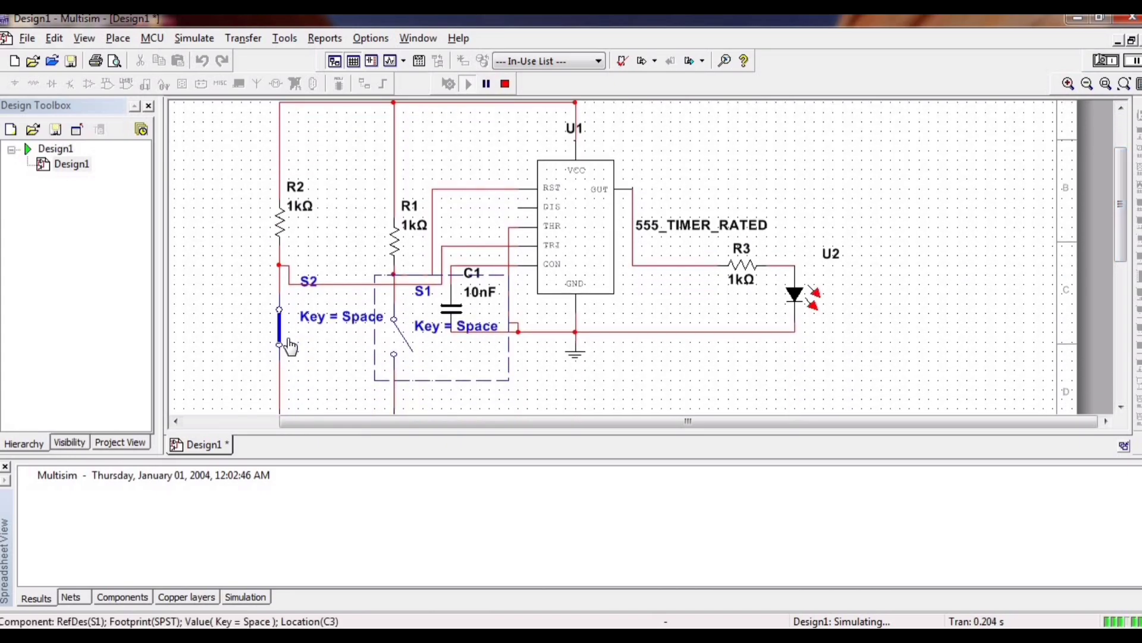
{"action": "left_click", "coordinate": [290, 346]}
Close S1, close S2, open both switches starting with S1, and close S1 again to test reset and trigger.
{"action": "scroll", "coordinate": [444, 440], "scroll_direction": "down", "scroll_amount": 3}
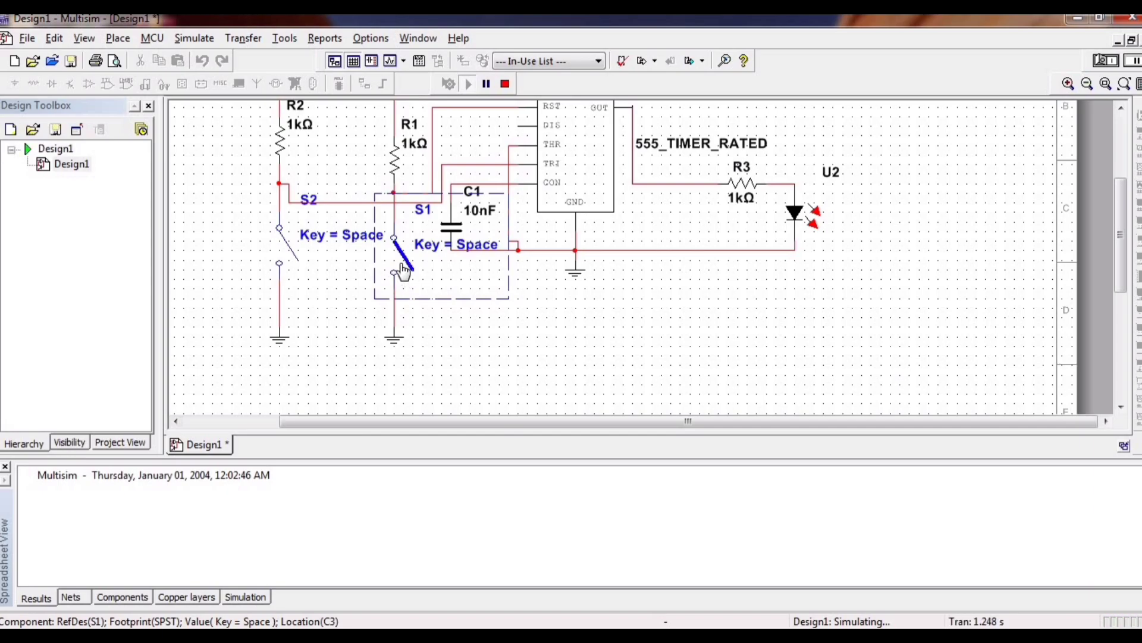
{"action": "left_click", "coordinate": [403, 270]}
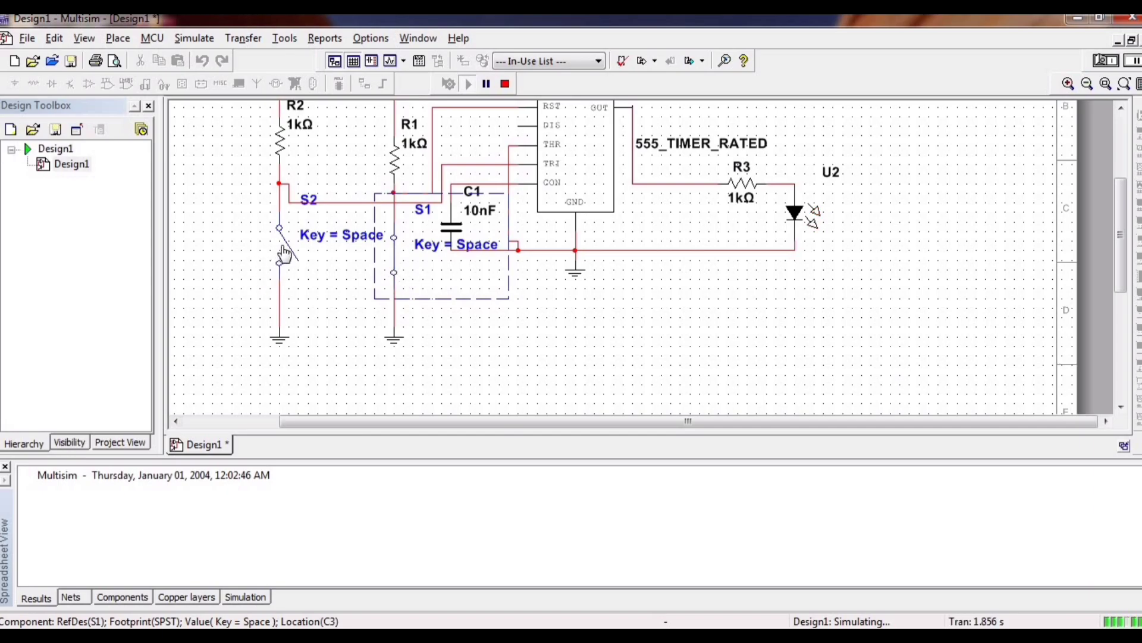
{"action": "left_click", "coordinate": [284, 253]}
{"action": "left_click", "coordinate": [396, 265]}
{"action": "left_click", "coordinate": [284, 263]}
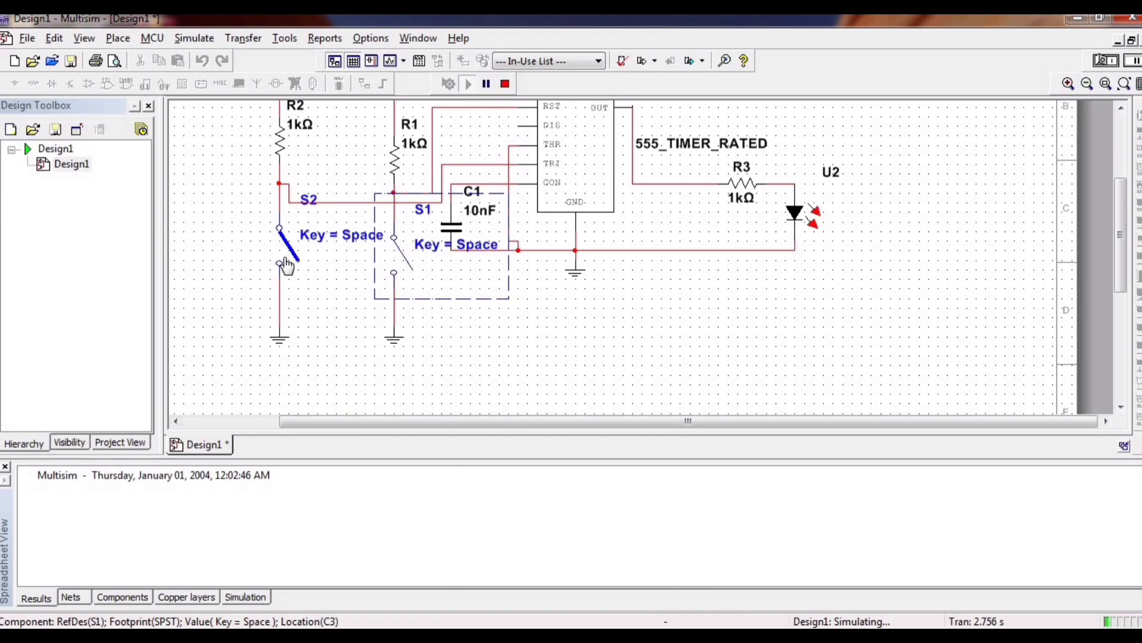
{"action": "left_click", "coordinate": [395, 267]}
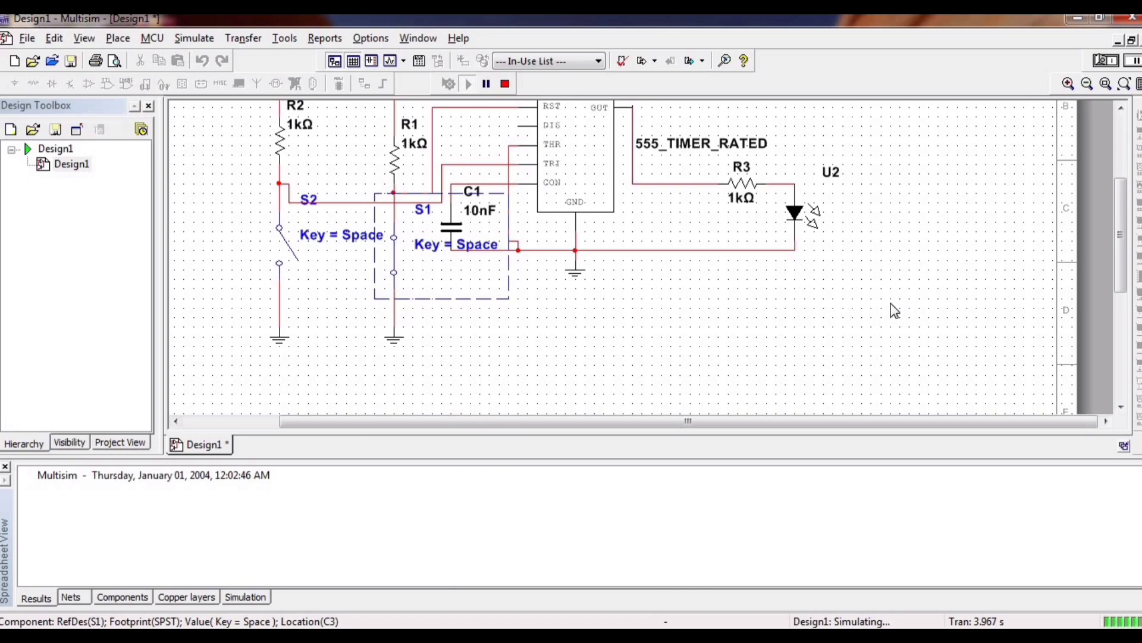
{"action": "left_click_drag", "start_coordinate": [1128, 236], "coordinate": [1129, 266]}
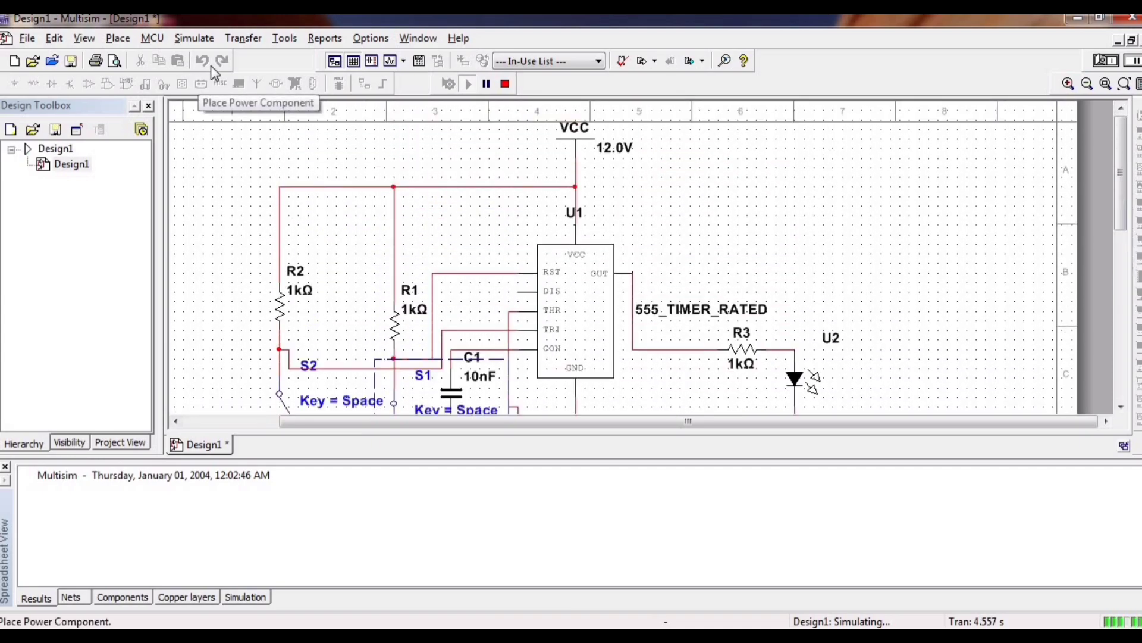
{"action": "mouse_move", "coordinate": [1123, 225]}
{"action": "left_mouse_down"}
{"action": "mouse_move", "coordinate": [1123, 257]}
{"action": "mouse_move", "coordinate": [1129, 232]}
{"action": "left_mouse_up"}
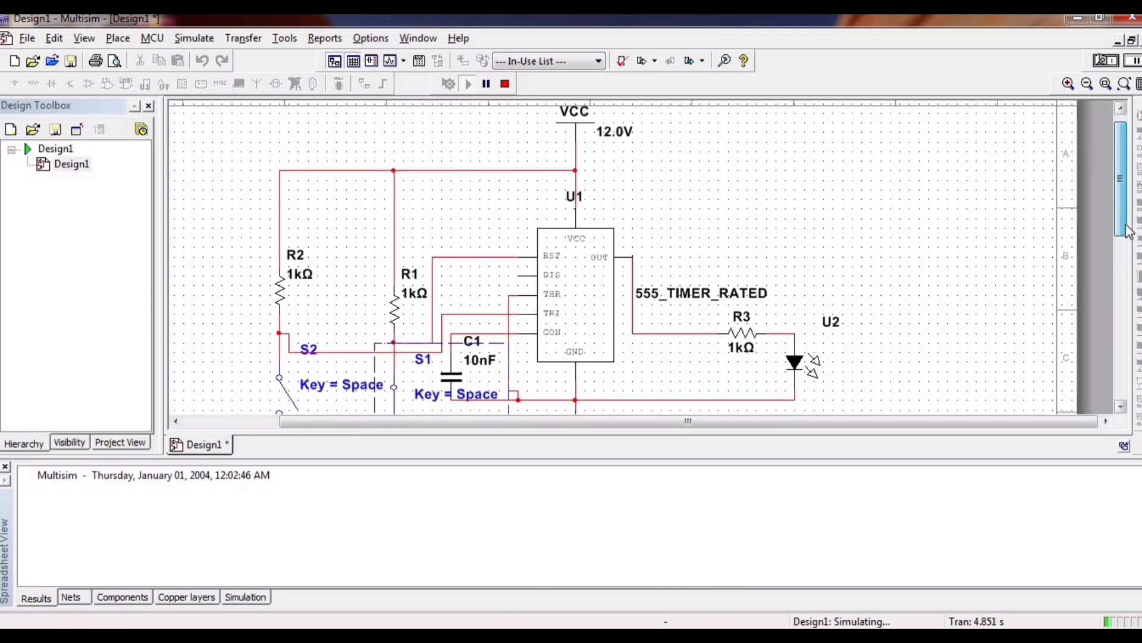